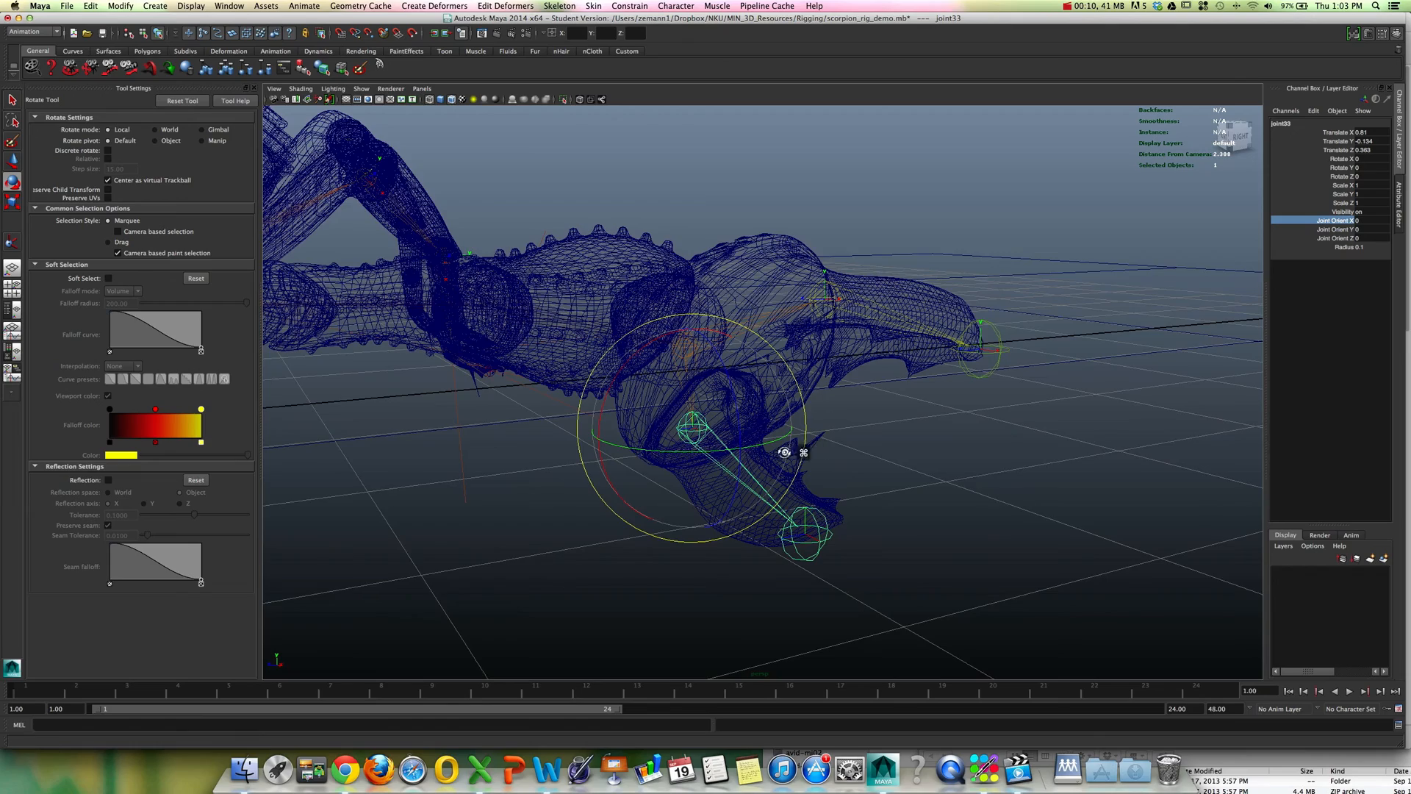
Select the joint at the base of the lower claw finger, joint33.
{"action": "left_click_drag", "start_coordinate": [784, 451], "coordinate": [691, 419], "text": "alt"}
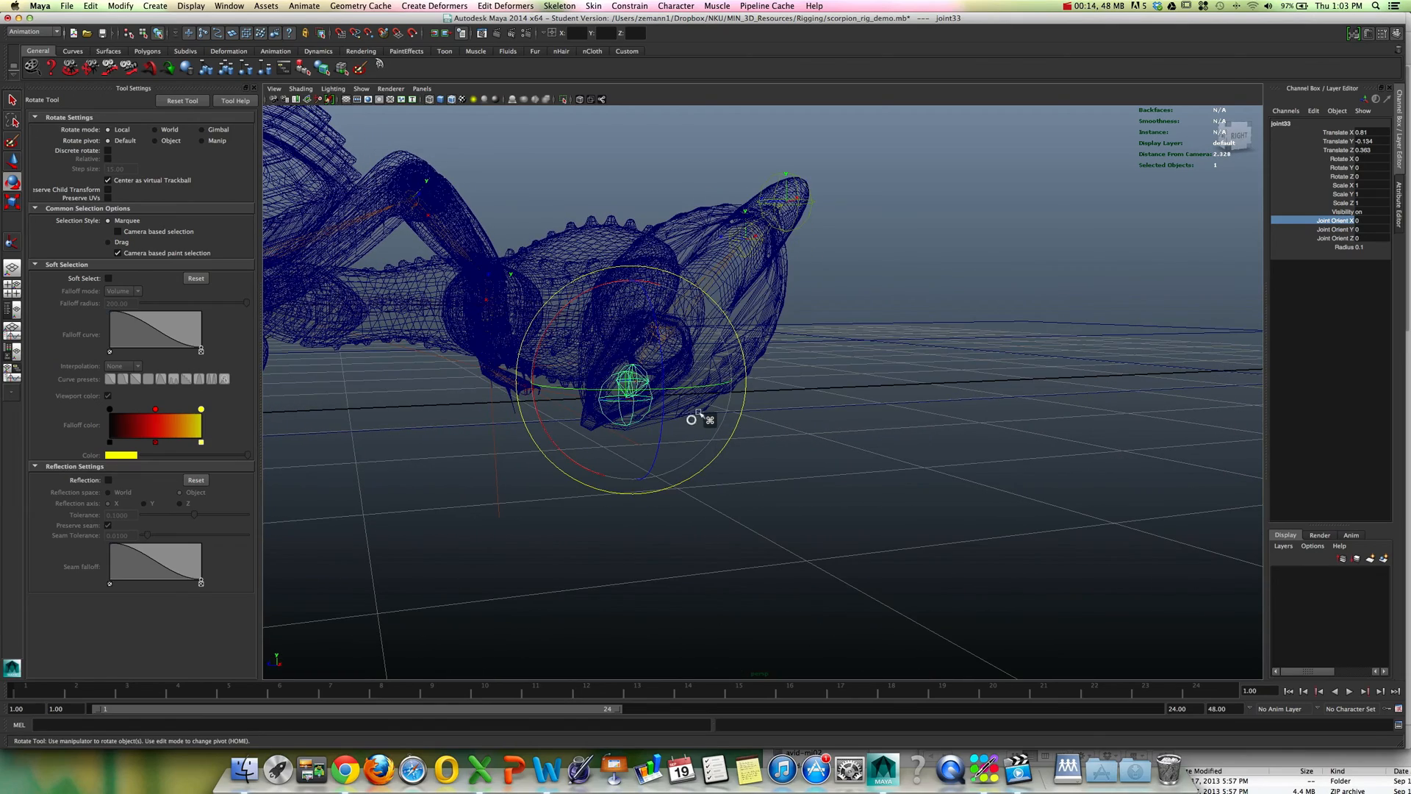
{"action": "left_click_drag", "start_coordinate": [695, 352], "coordinate": [753, 422], "text": "alt"}
{"action": "key", "text": "super+z"}
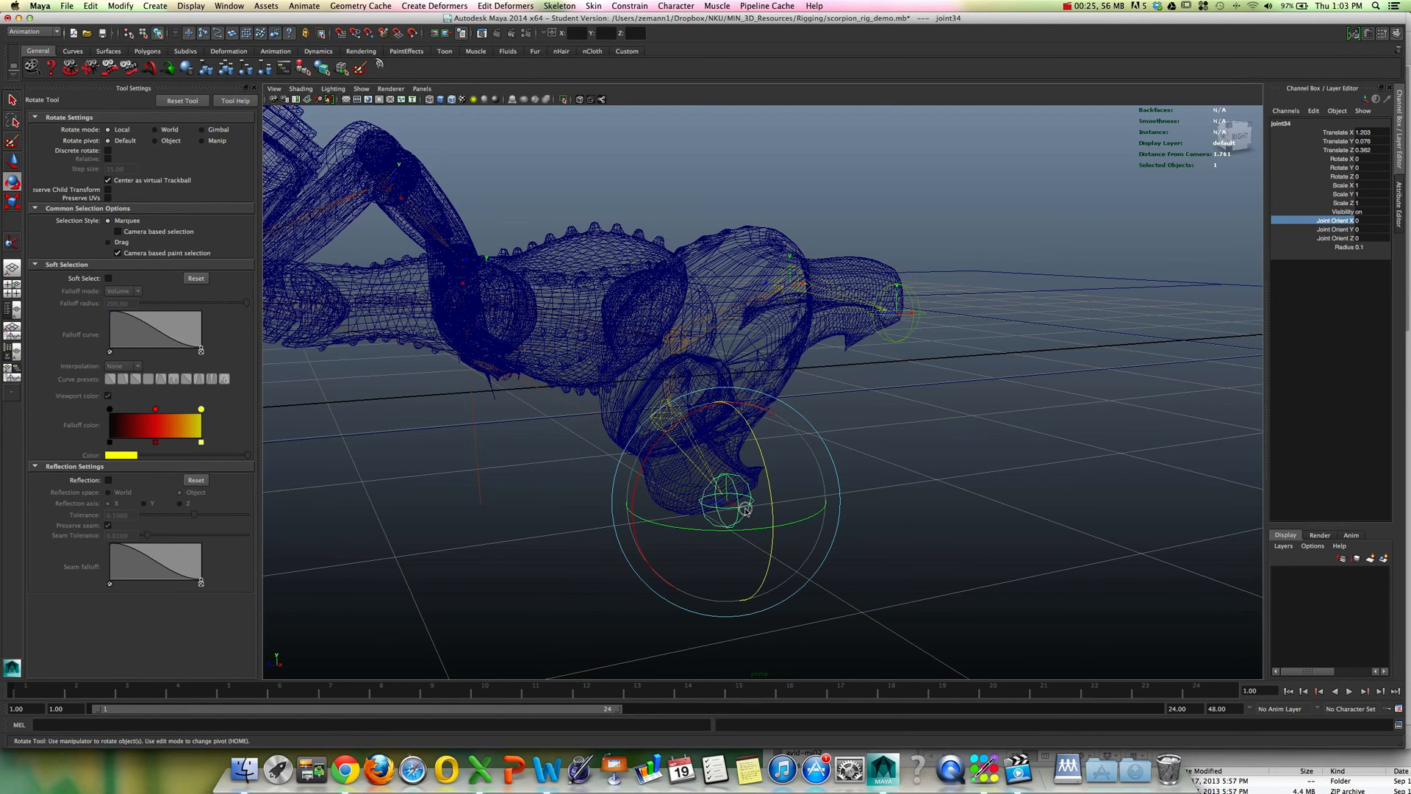
{"action": "key", "text": "Up"}
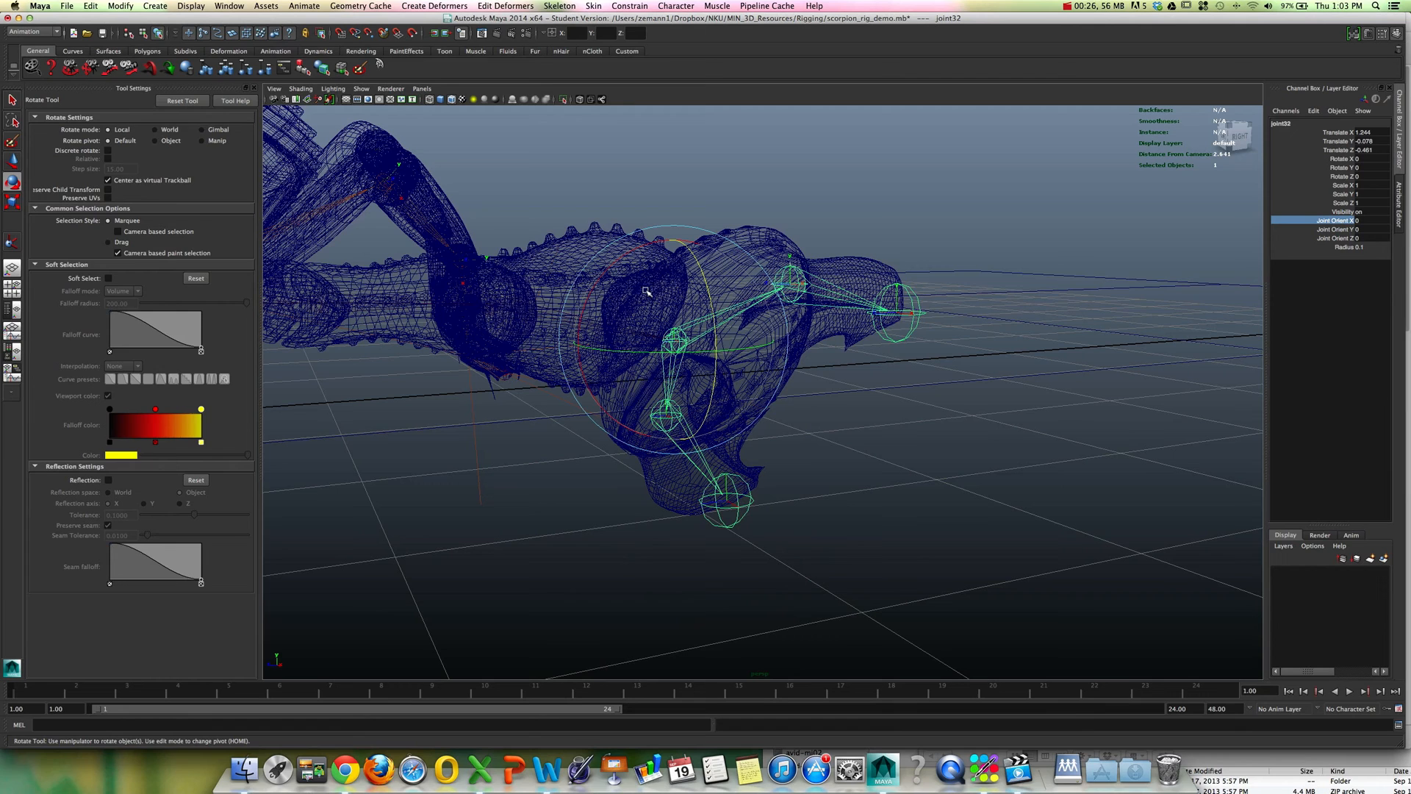
{"action": "key", "text": "q"}
{"action": "left_click", "coordinate": [664, 413]}
{"action": "left_click_drag", "start_coordinate": [664, 413], "coordinate": [689, 285], "text": "alt"}
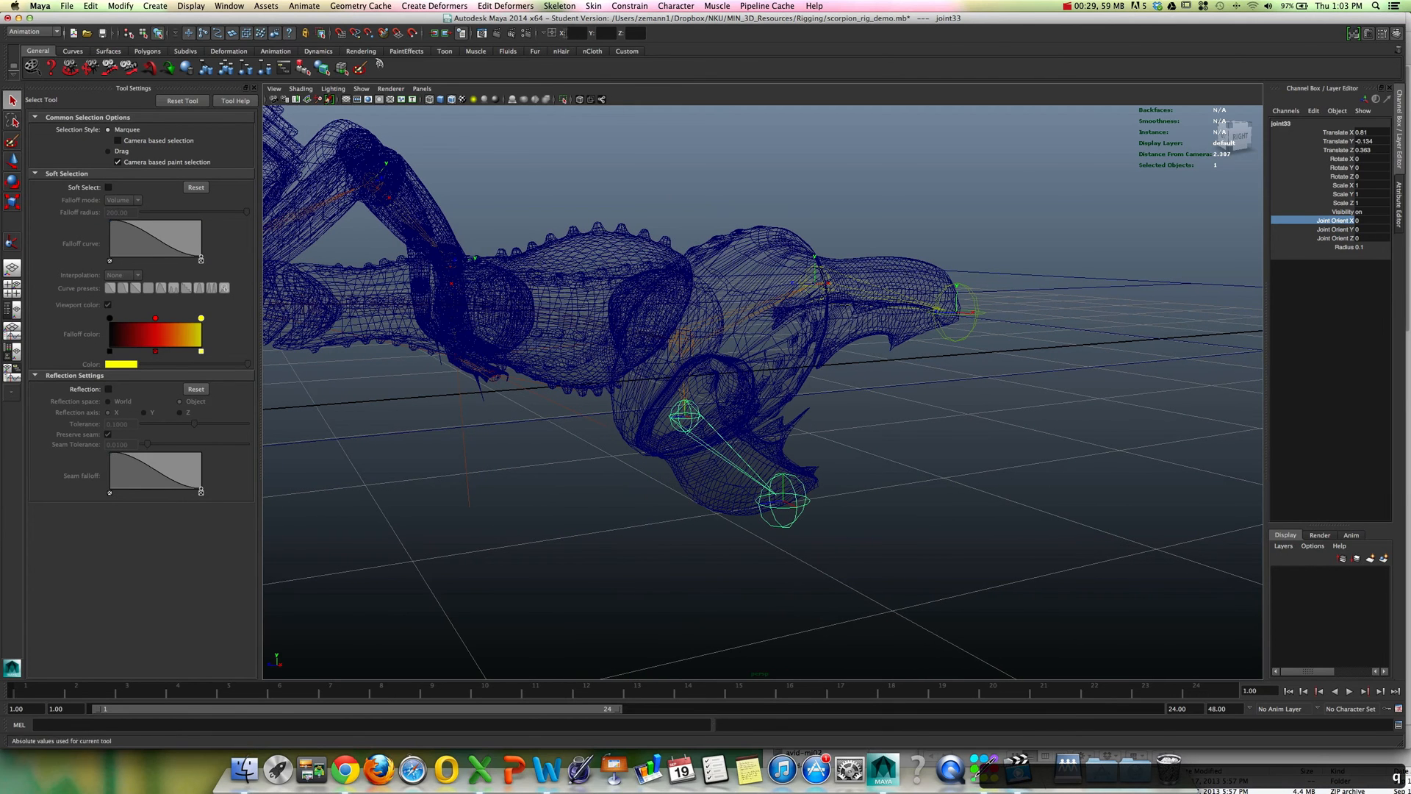
Orient the lower claw joint and its children with primary axis X, secondary axis Y and secondary axis world orientation Y.
{"action": "left_click", "coordinate": [561, 7]}
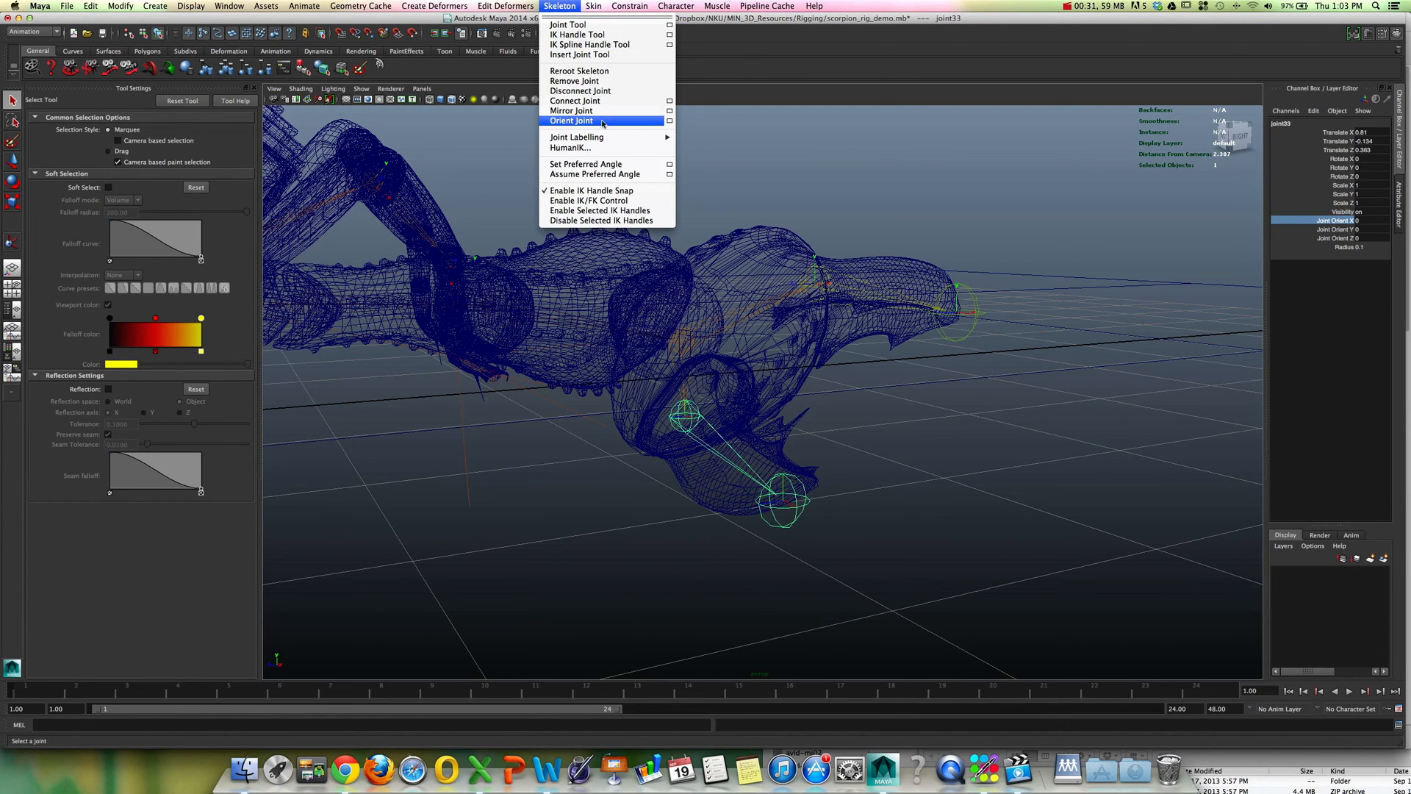
{"action": "left_click", "coordinate": [669, 121]}
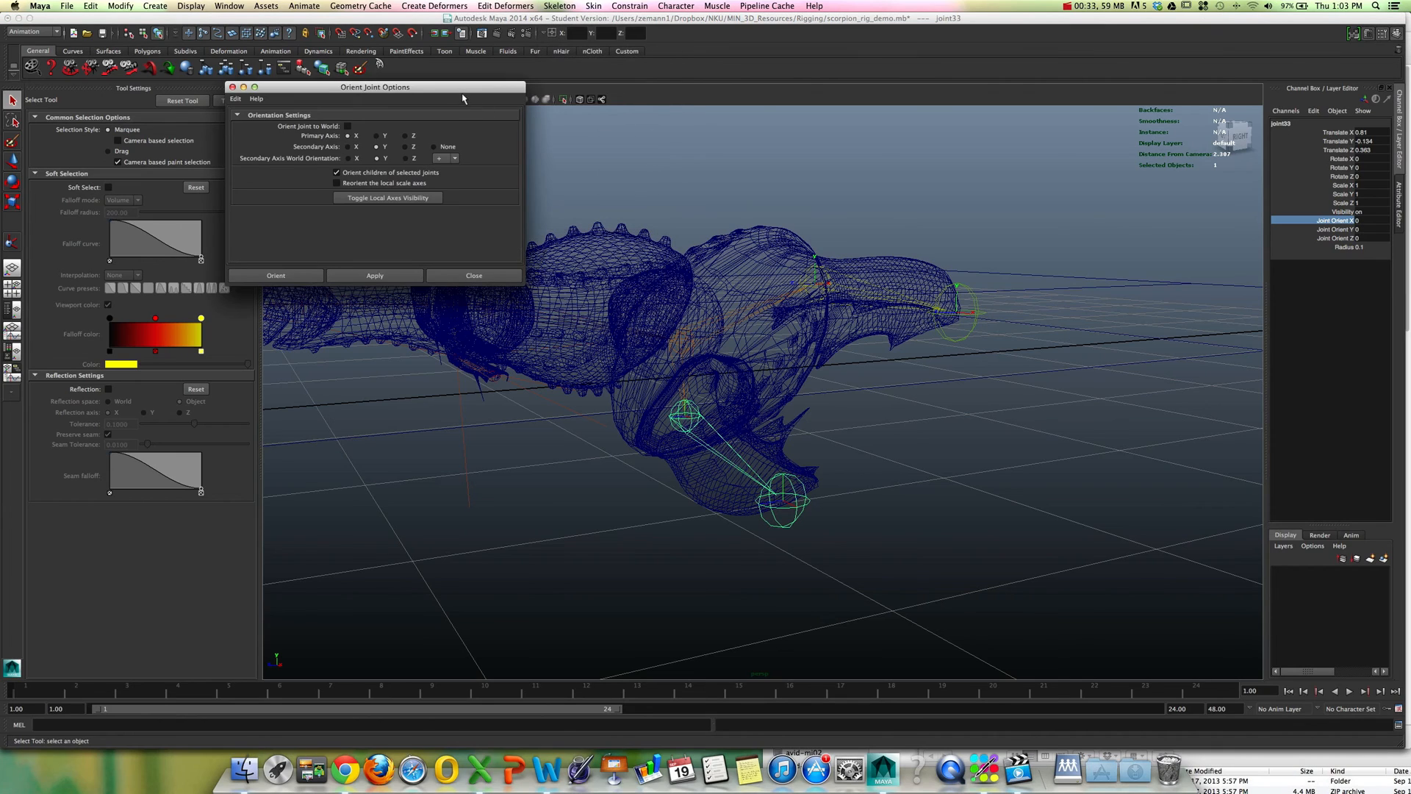
{"action": "left_click_drag", "start_coordinate": [462, 91], "coordinate": [453, 83]}
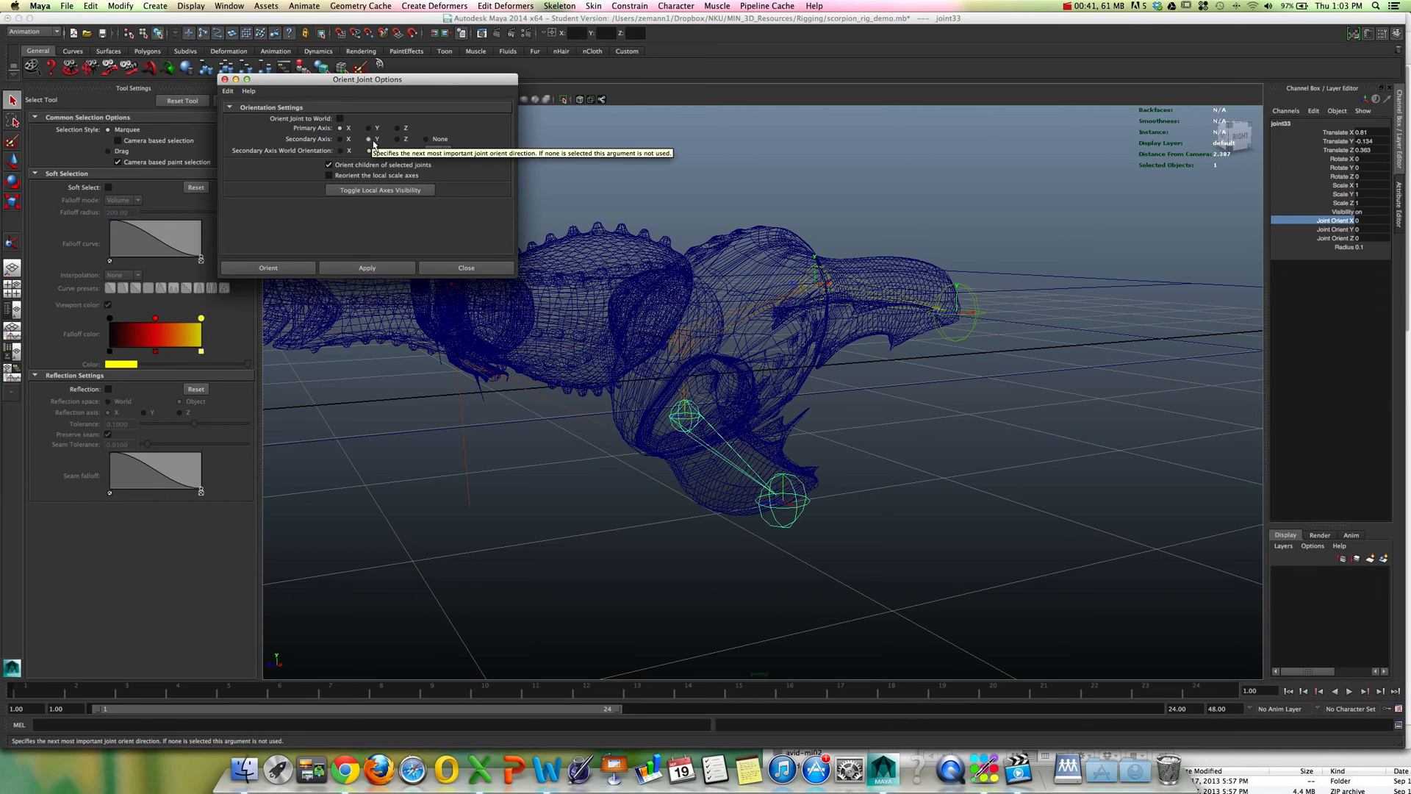
{"action": "left_click_drag", "start_coordinate": [687, 258], "coordinate": [676, 256], "text": "alt"}
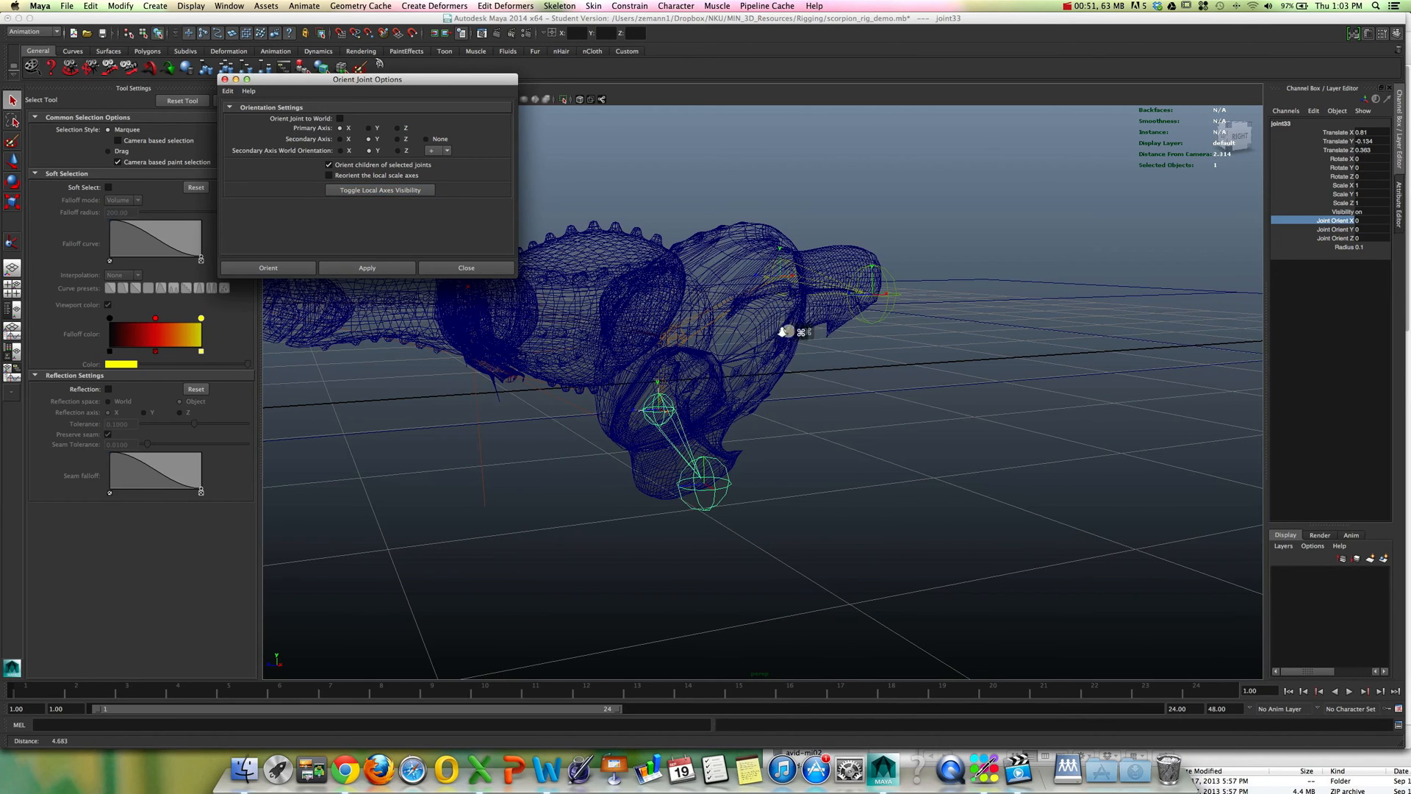
{"action": "right_click_drag", "start_coordinate": [785, 333], "coordinate": [812, 334], "text": "alt"}
{"action": "left_click_drag", "start_coordinate": [812, 335], "coordinate": [805, 349], "text": "alt"}
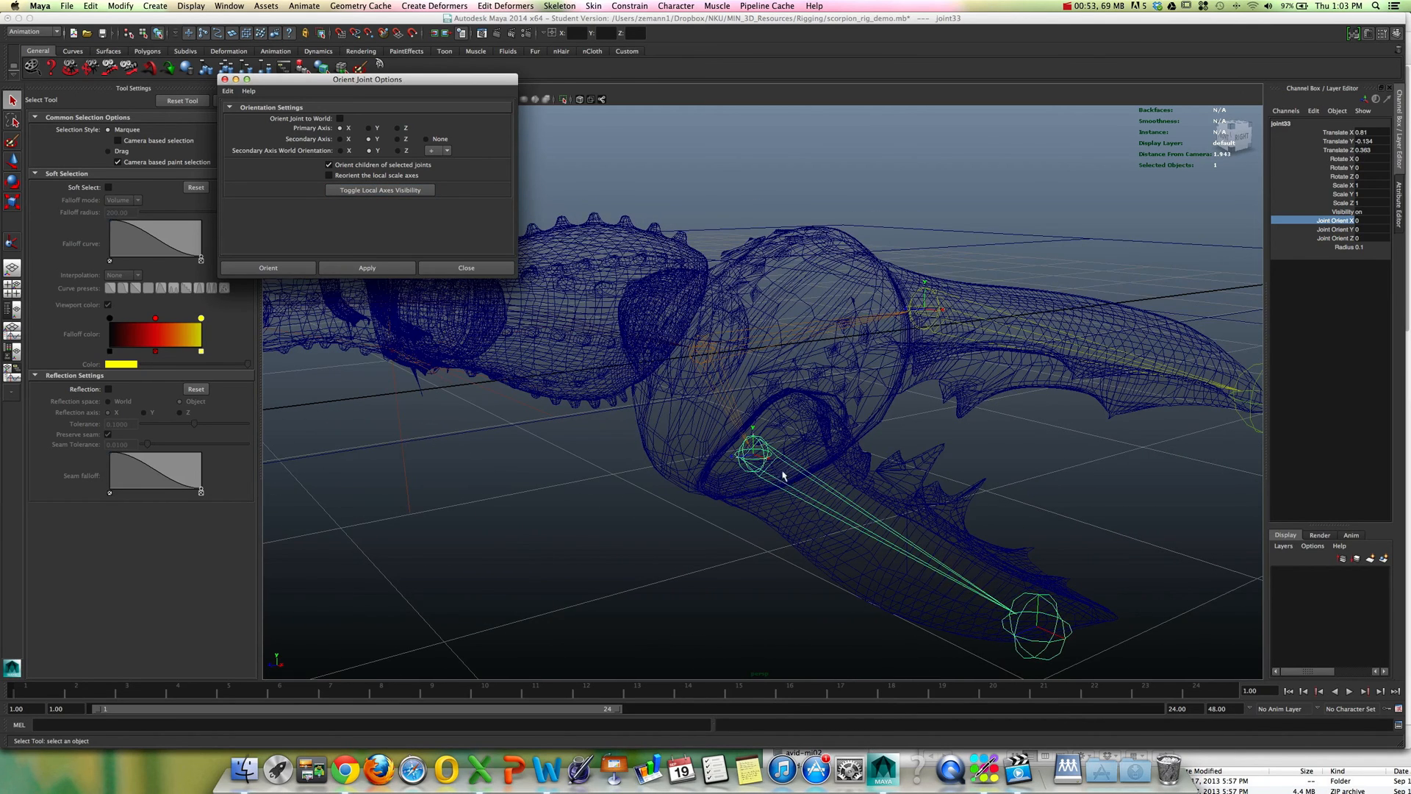
{"action": "left_click_drag", "start_coordinate": [783, 475], "coordinate": [813, 431], "text": "alt"}
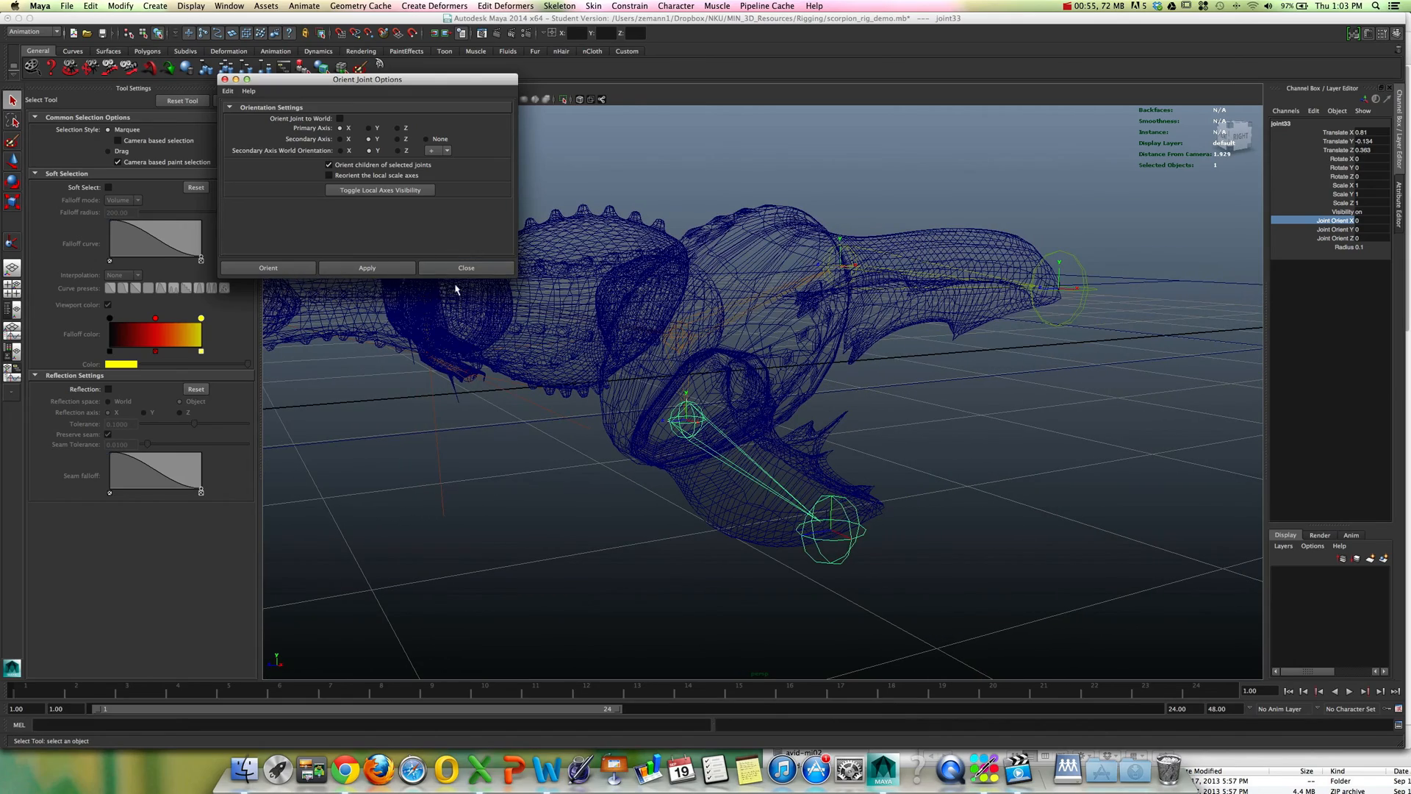
{"action": "left_click", "coordinate": [367, 267]}
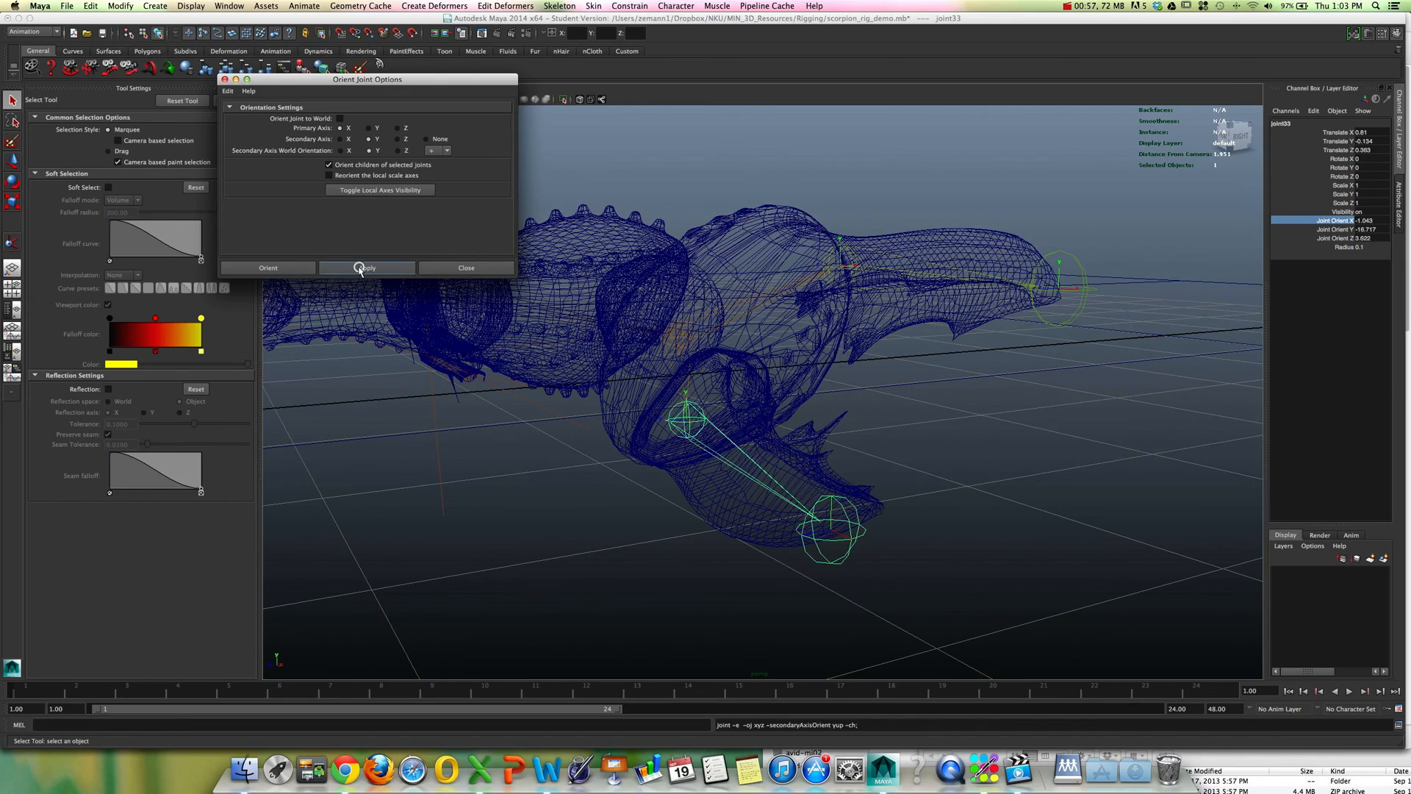
Examine how the lower claw joint's move axes align with the bone from several angles.
{"action": "left_click_drag", "start_coordinate": [558, 312], "coordinate": [630, 324], "text": "alt"}
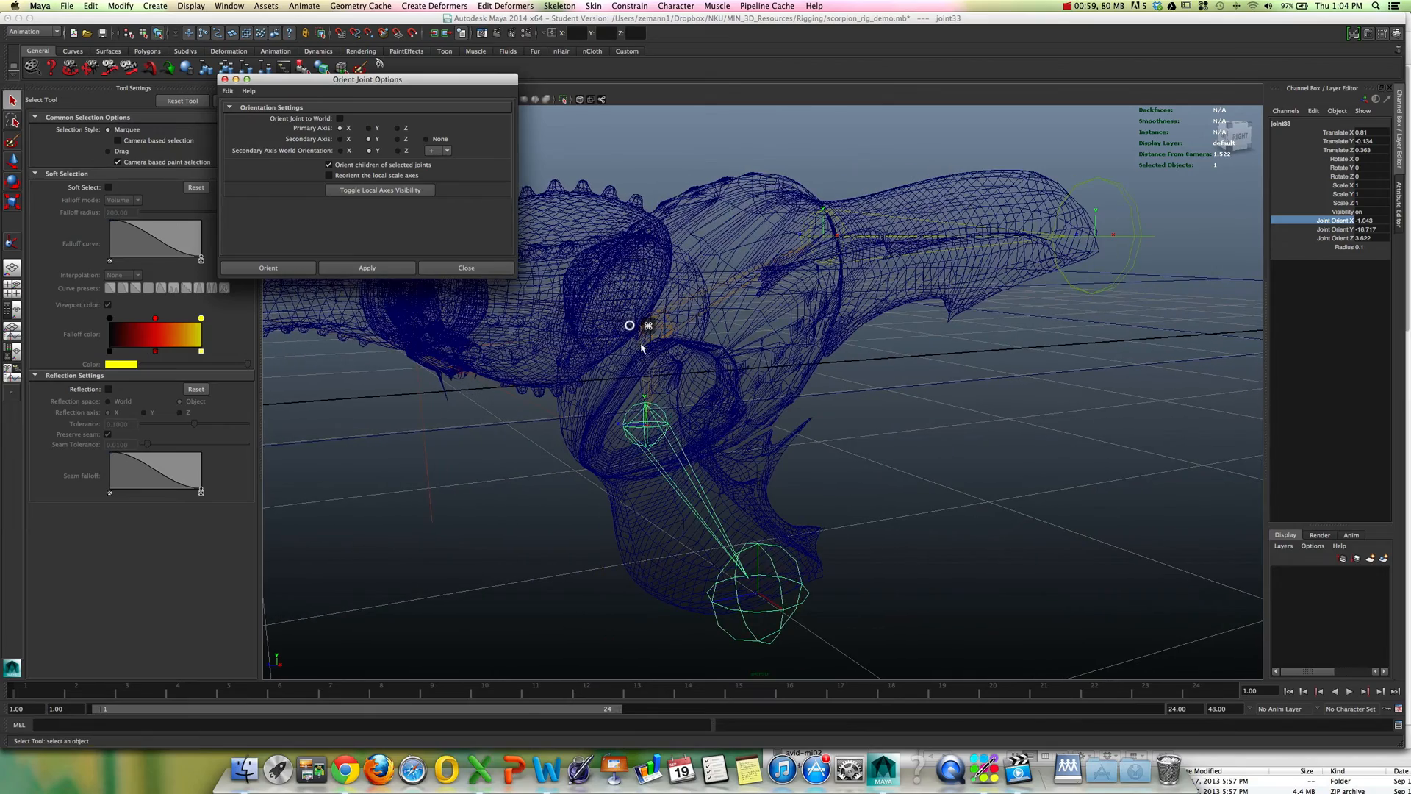
{"action": "key", "text": "w"}
{"action": "left_click_drag", "start_coordinate": [688, 387], "coordinate": [711, 394], "text": "alt"}
{"action": "mouse_move", "coordinate": [816, 475]}
{"action": "left_mouse_down", "text": "alt"}
{"action": "mouse_move", "coordinate": [781, 479]}
{"action": "mouse_move", "coordinate": [834, 467]}
{"action": "left_mouse_up", "text": "alt"}
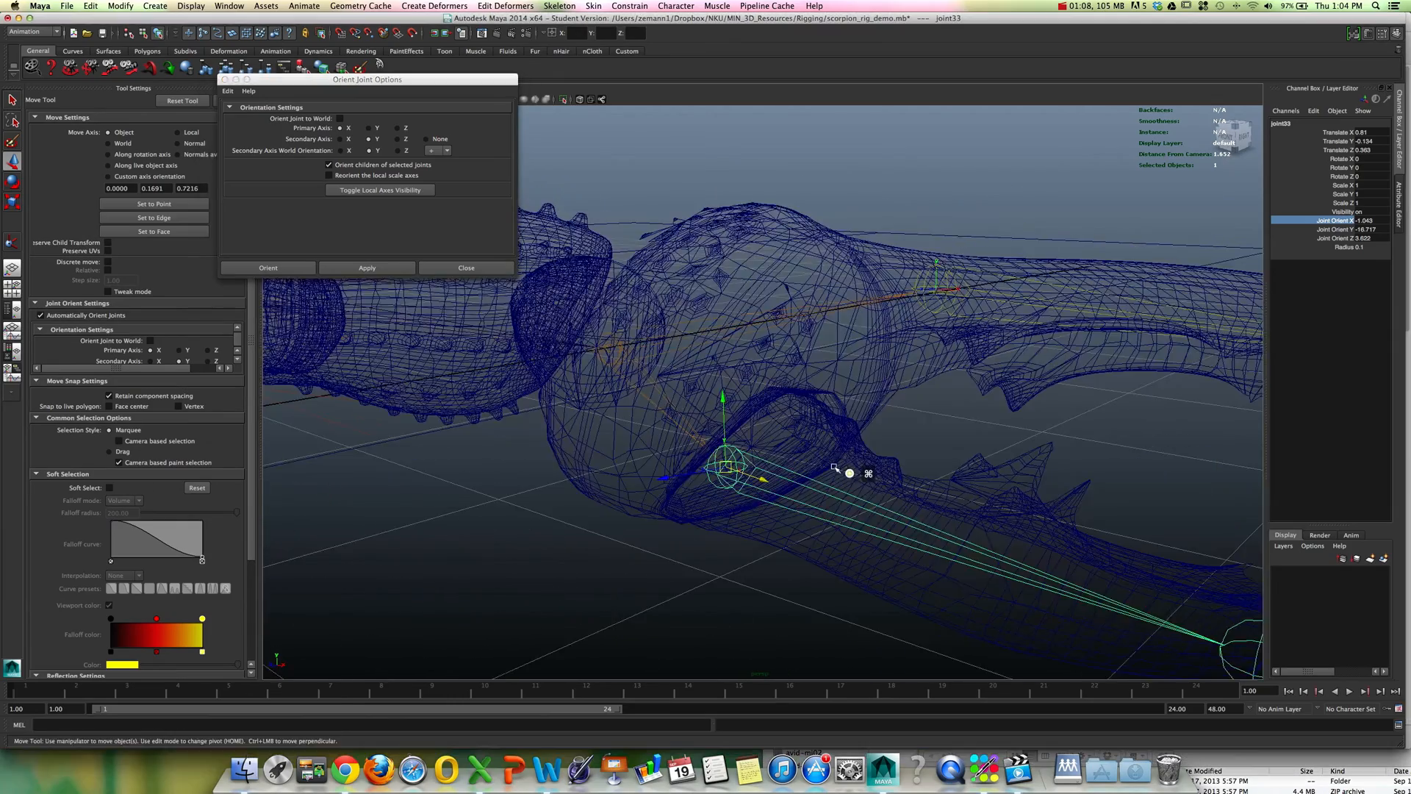
{"action": "right_click_drag", "start_coordinate": [859, 487], "coordinate": [843, 488], "text": "alt"}
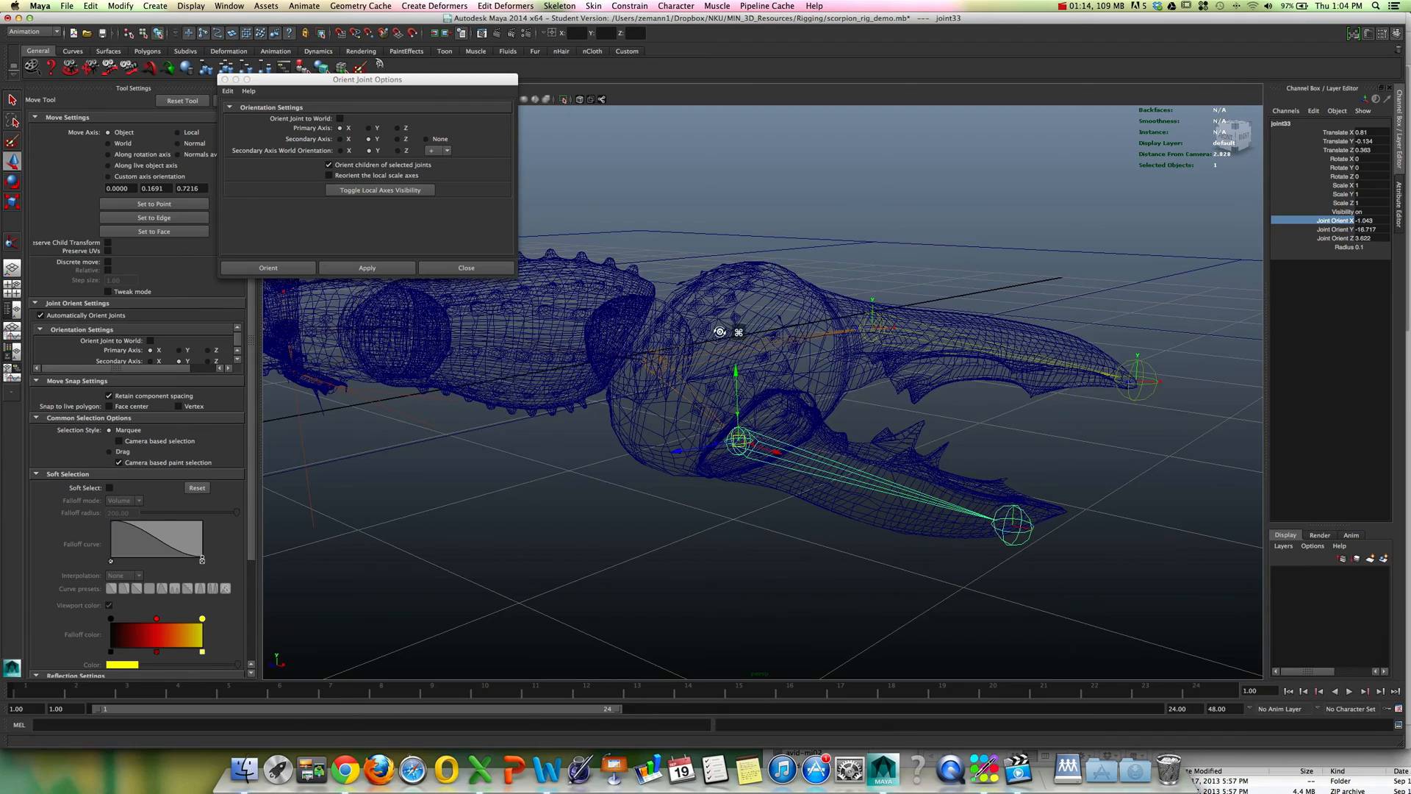
{"action": "left_click_drag", "start_coordinate": [721, 331], "coordinate": [702, 328], "text": "alt"}
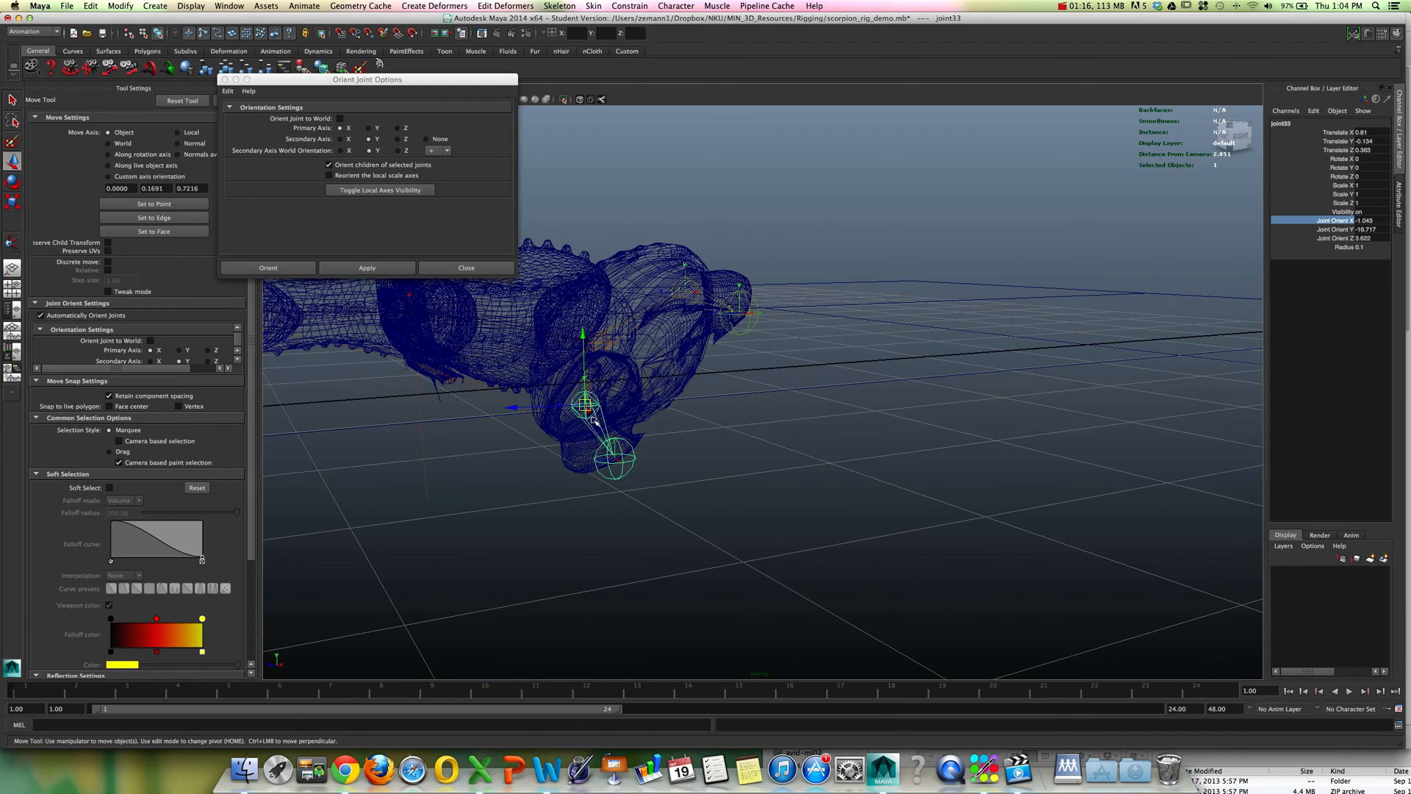
{"action": "left_click_drag", "start_coordinate": [596, 421], "coordinate": [629, 425], "text": "alt"}
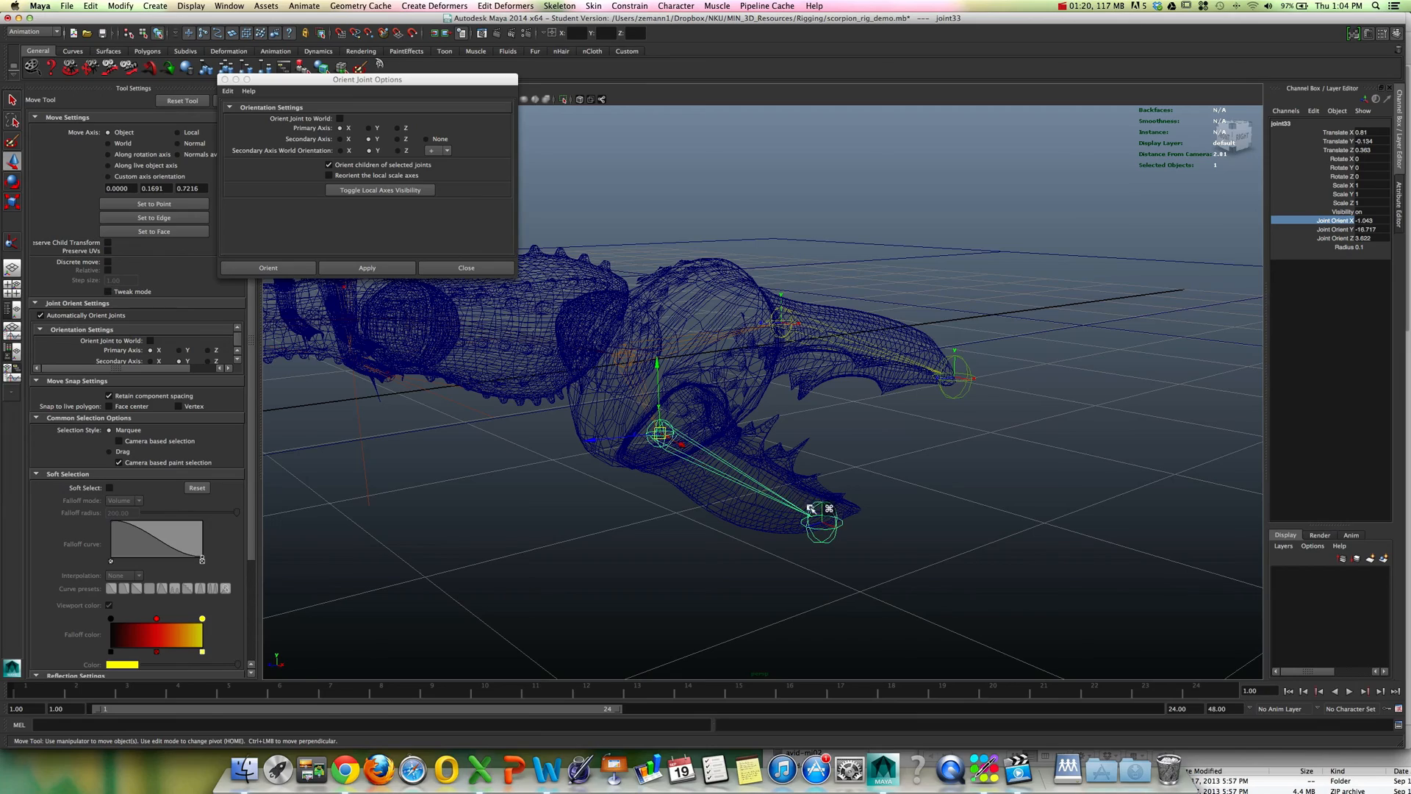
{"action": "left_click_drag", "start_coordinate": [811, 508], "coordinate": [836, 504], "text": "alt"}
{"action": "left_click_drag", "start_coordinate": [1001, 457], "coordinate": [891, 444], "text": "alt"}
Test-rotate the lower claw joint and undo the rotation.
{"action": "key", "text": "e"}
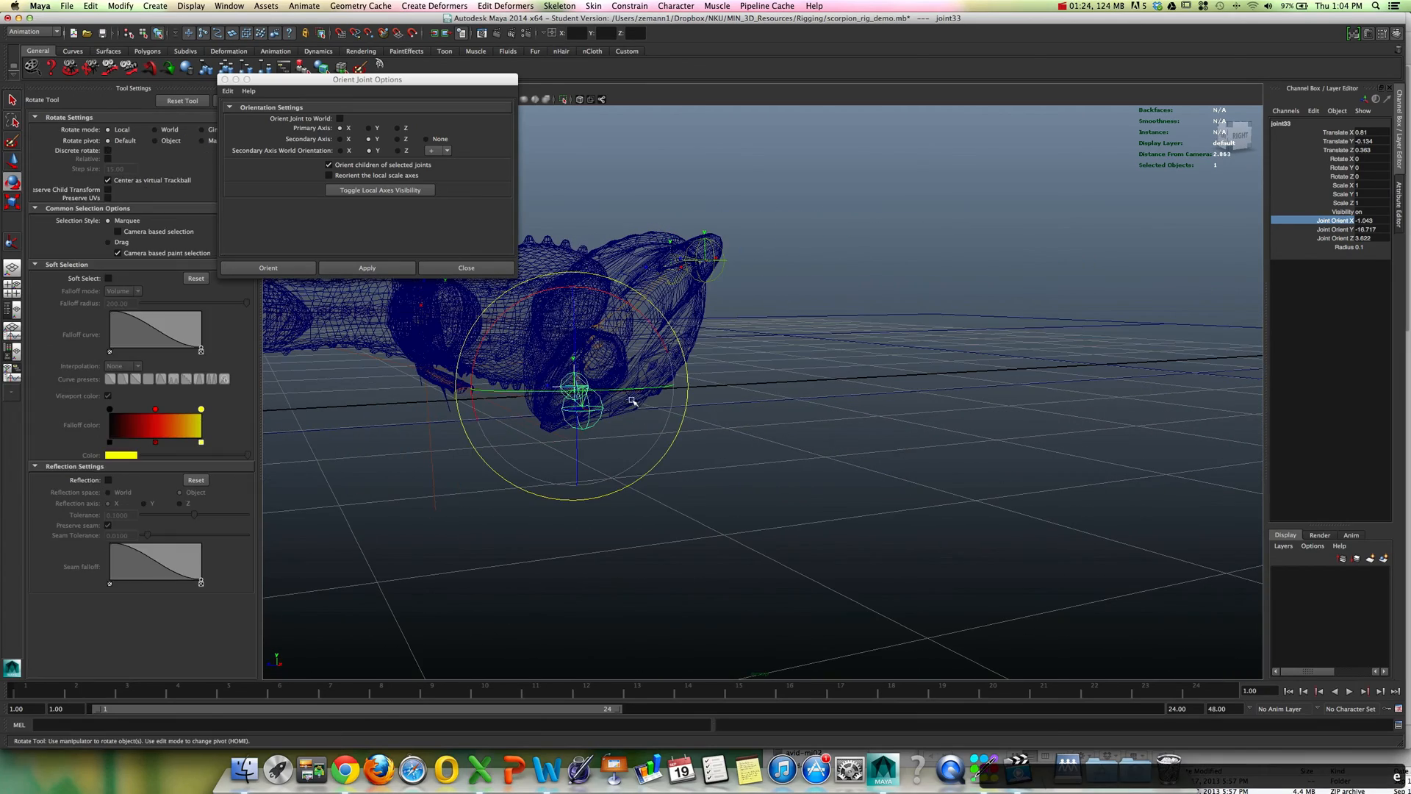
{"action": "left_click_drag", "start_coordinate": [576, 391], "coordinate": [576, 359]}
{"action": "key", "text": "z"}
{"action": "key", "text": "z"}
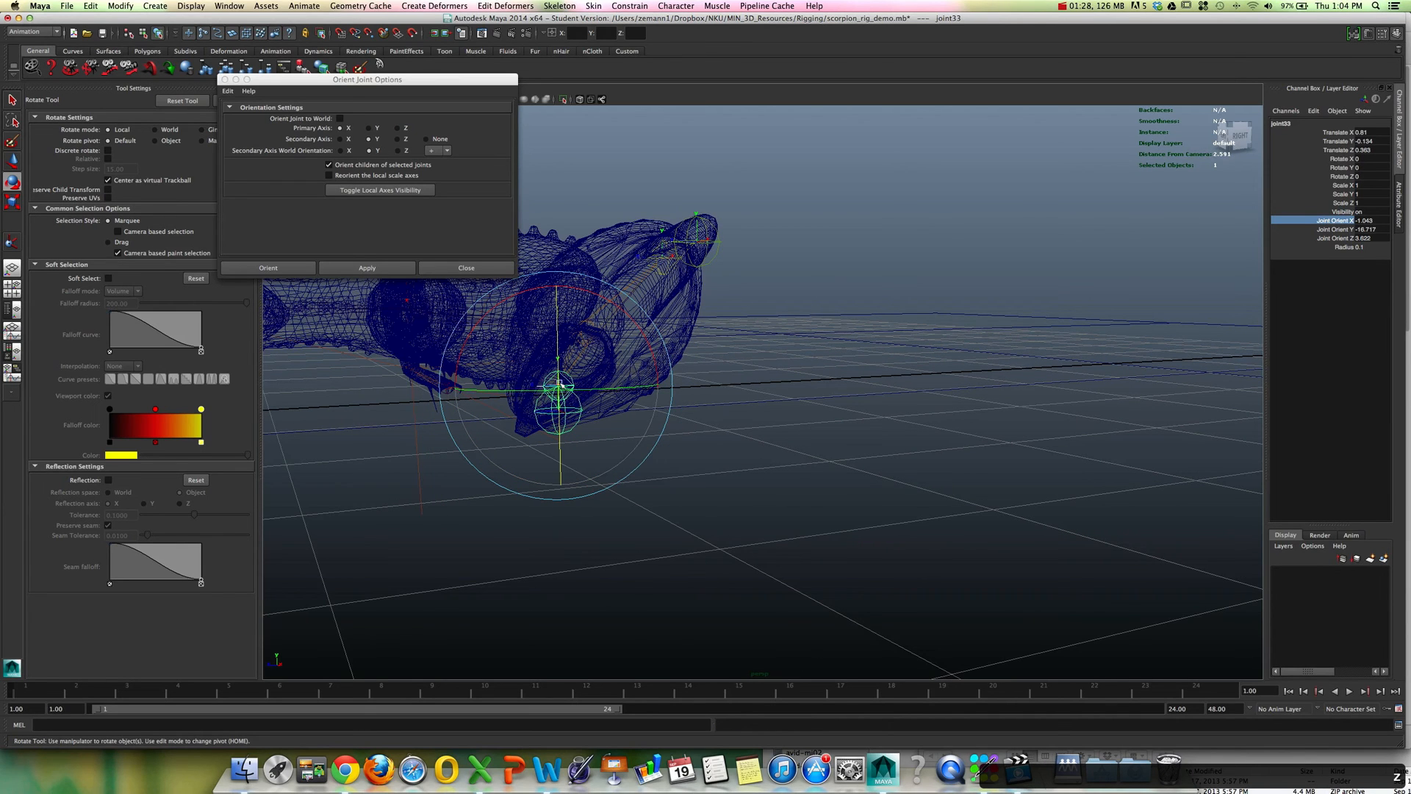
{"action": "left_click_drag", "start_coordinate": [633, 332], "coordinate": [671, 346], "text": "alt"}
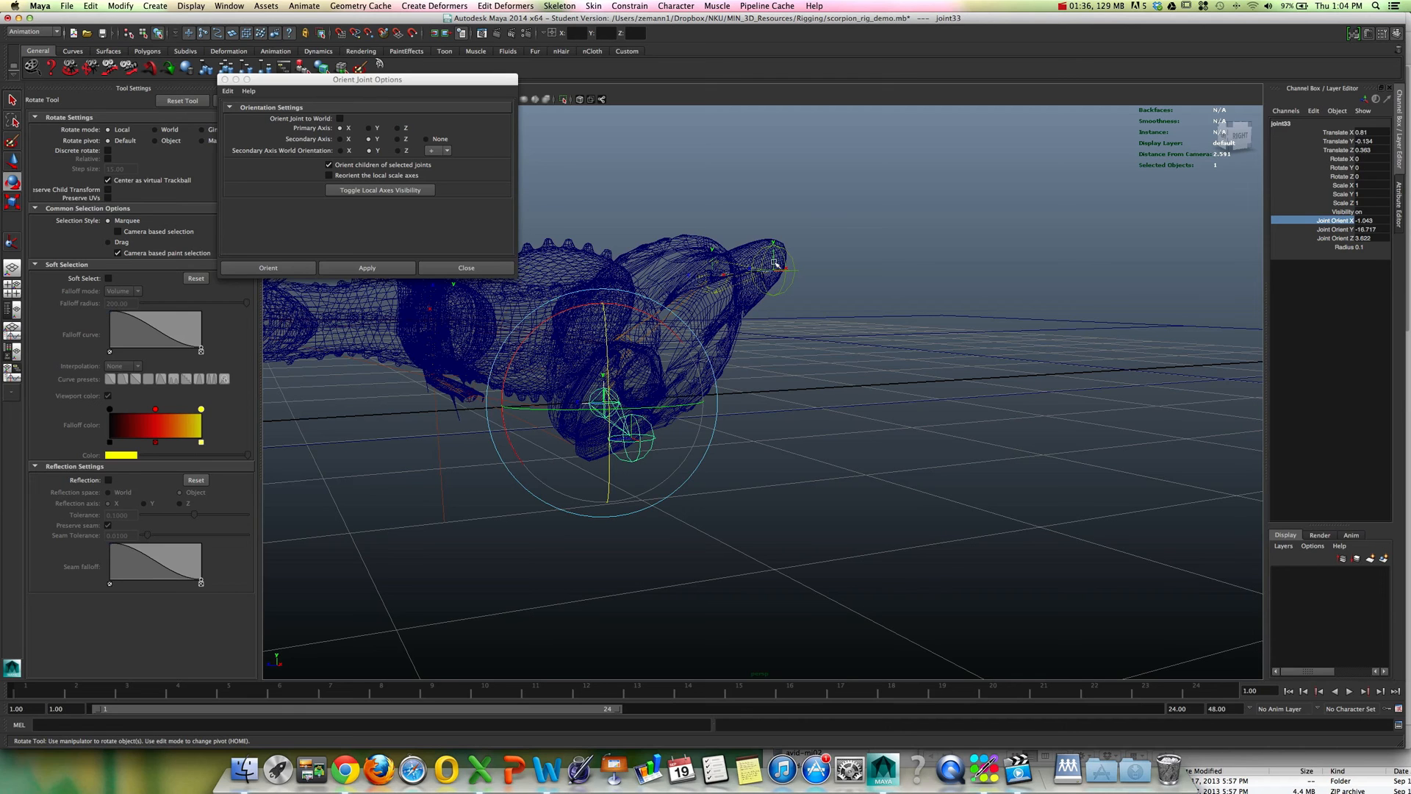
Try orienting the lower claw joint with the secondary axis world orientation set to Z, and check its axes.
{"action": "left_click", "coordinate": [403, 151]}
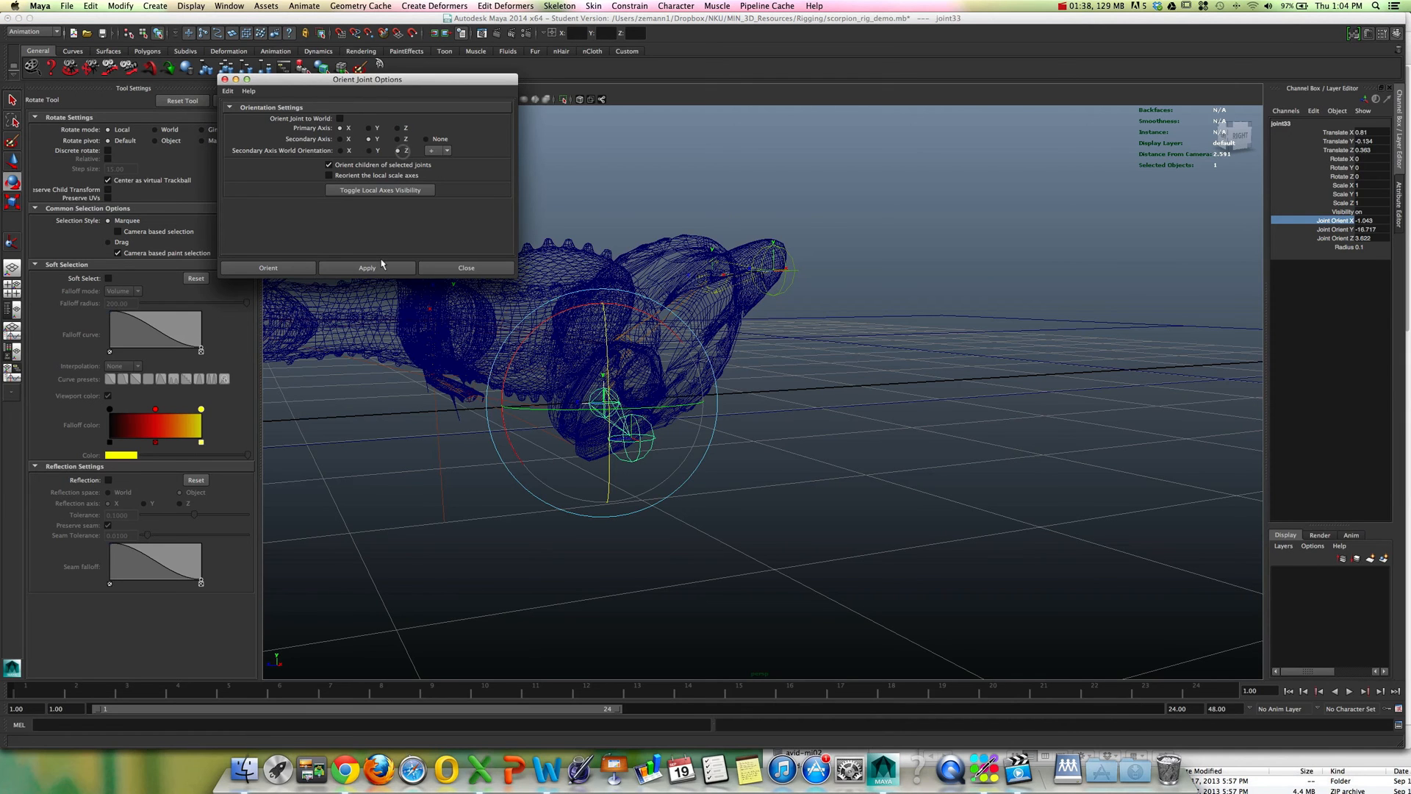
{"action": "left_click", "coordinate": [367, 267]}
{"action": "left_click_drag", "start_coordinate": [632, 327], "coordinate": [808, 352], "text": "alt"}
{"action": "key", "text": "q"}
{"action": "key", "text": "w"}
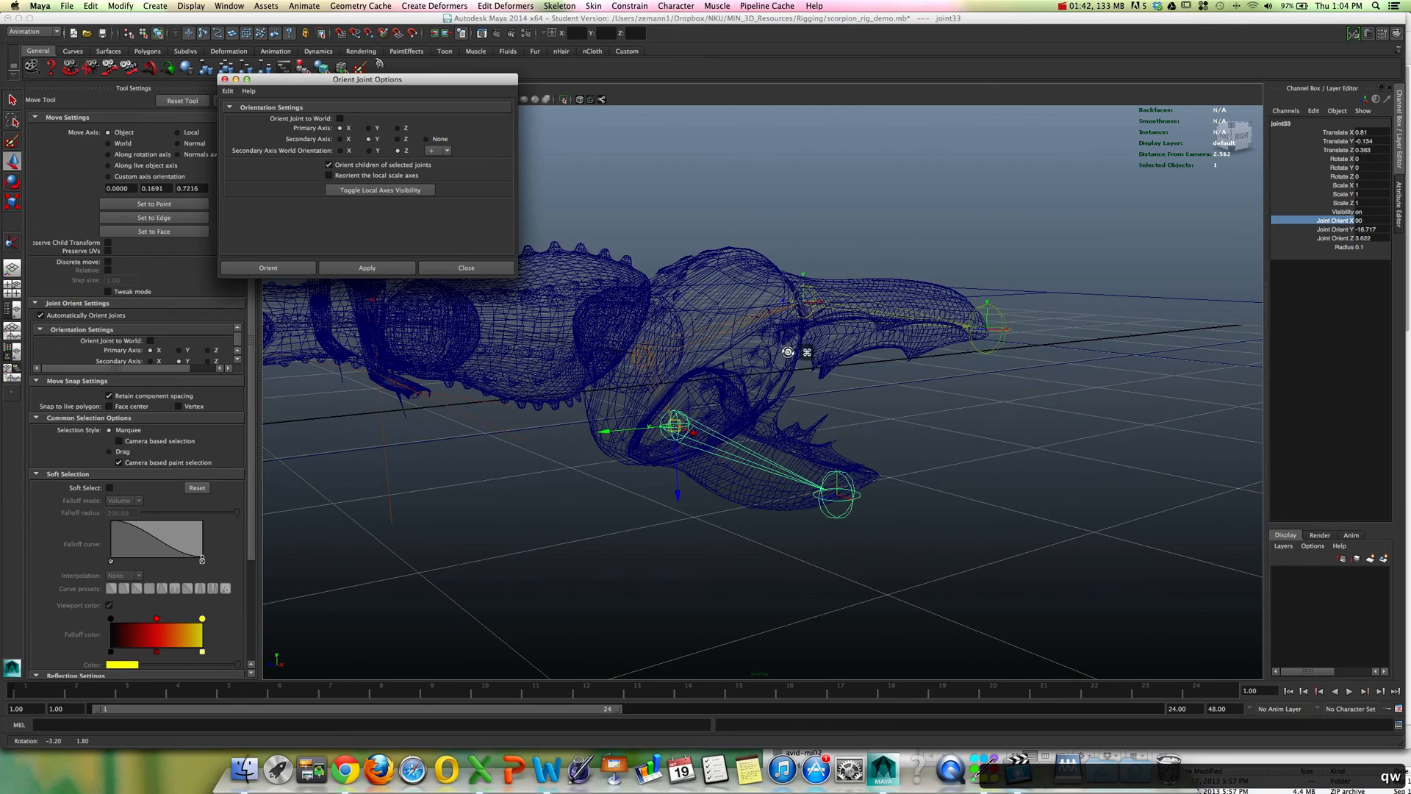
Try orienting the lower claw joint with the secondary axis world orientation set to X, and undo a test rotation.
{"action": "left_click", "coordinate": [347, 151]}
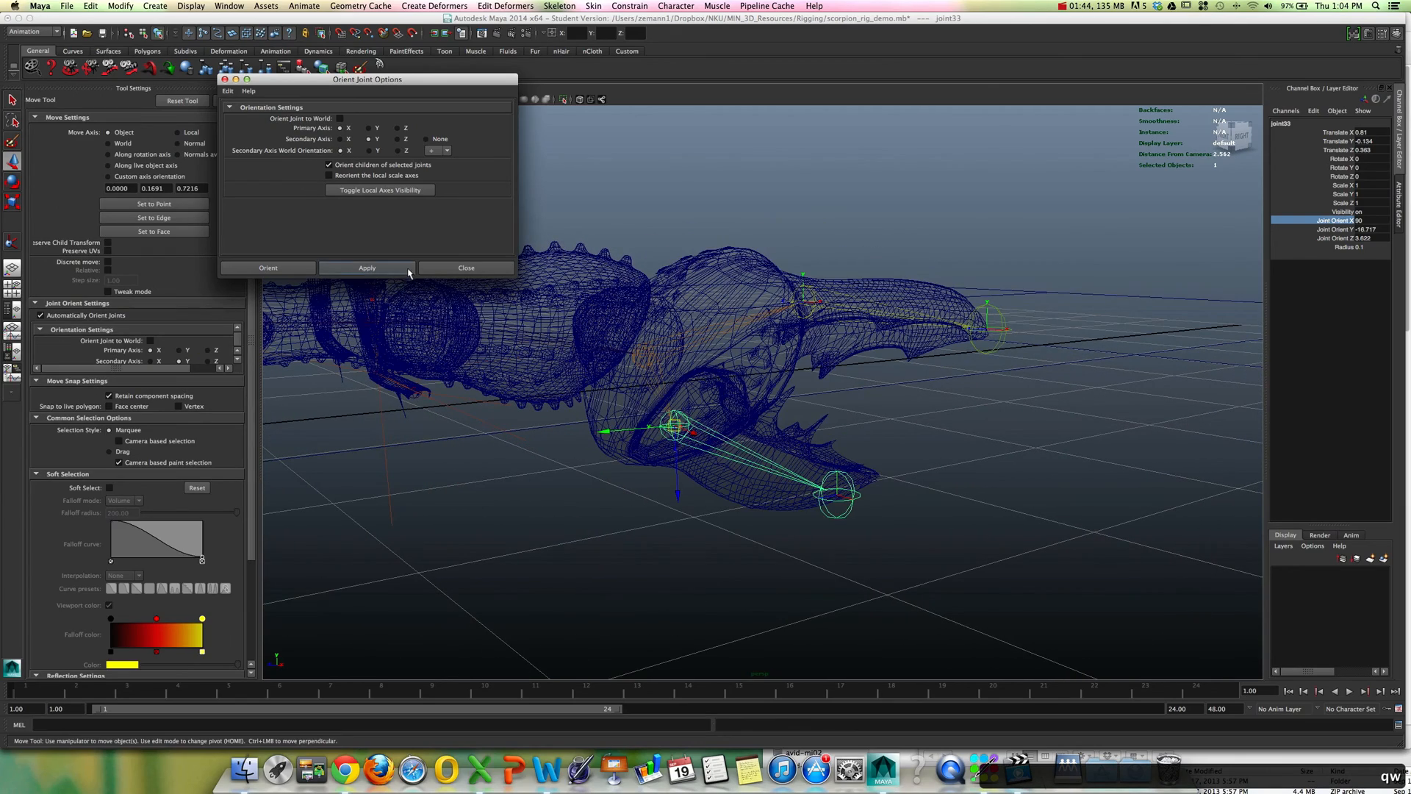
{"action": "left_click", "coordinate": [366, 267]}
{"action": "left_click_drag", "start_coordinate": [618, 309], "coordinate": [588, 329], "text": "alt"}
{"action": "key", "text": "e"}
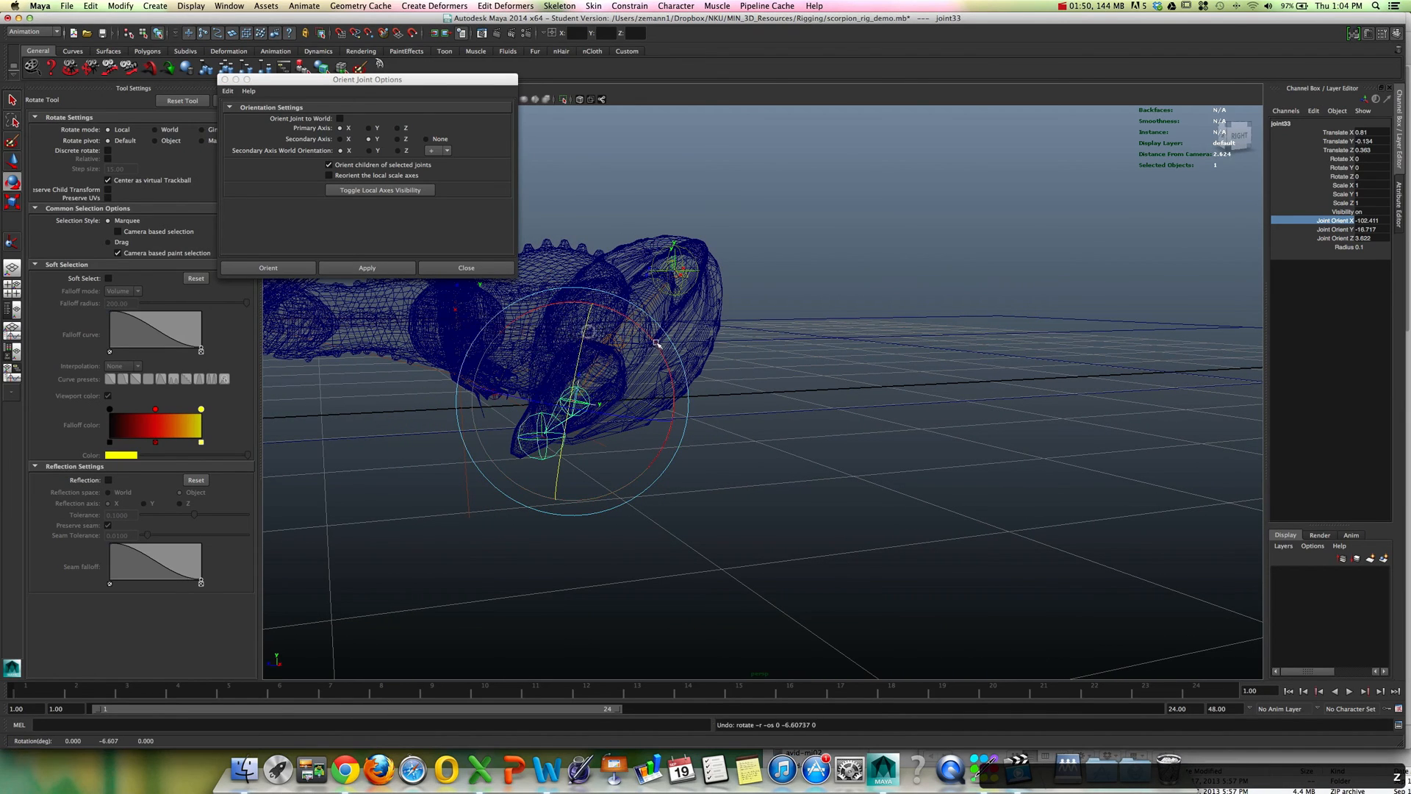
{"action": "key", "text": "z"}
{"action": "key", "text": "q"}
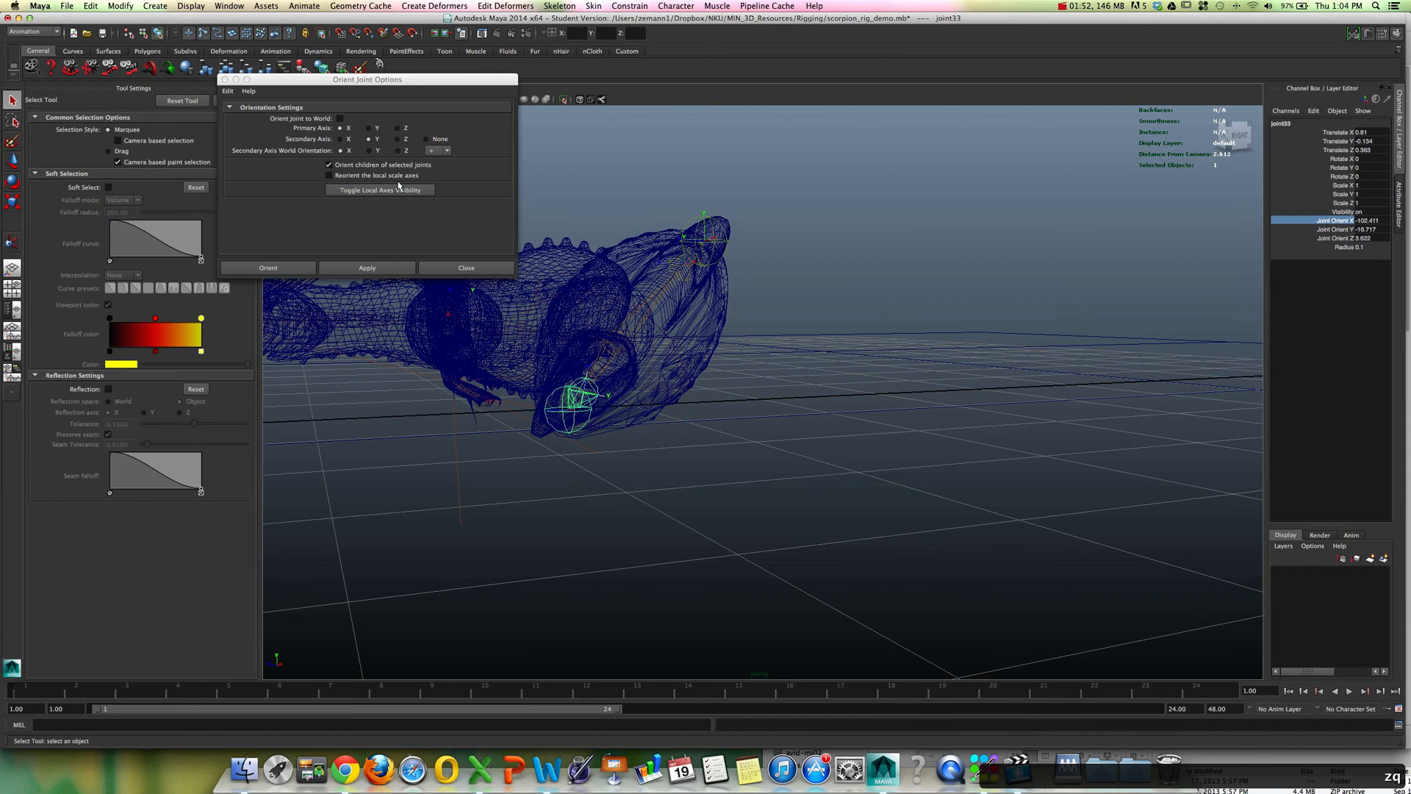
Reorient the lower claw joint with the secondary axis world orientation set to Y.
{"action": "left_click_drag", "start_coordinate": [658, 344], "coordinate": [667, 342], "text": "alt"}
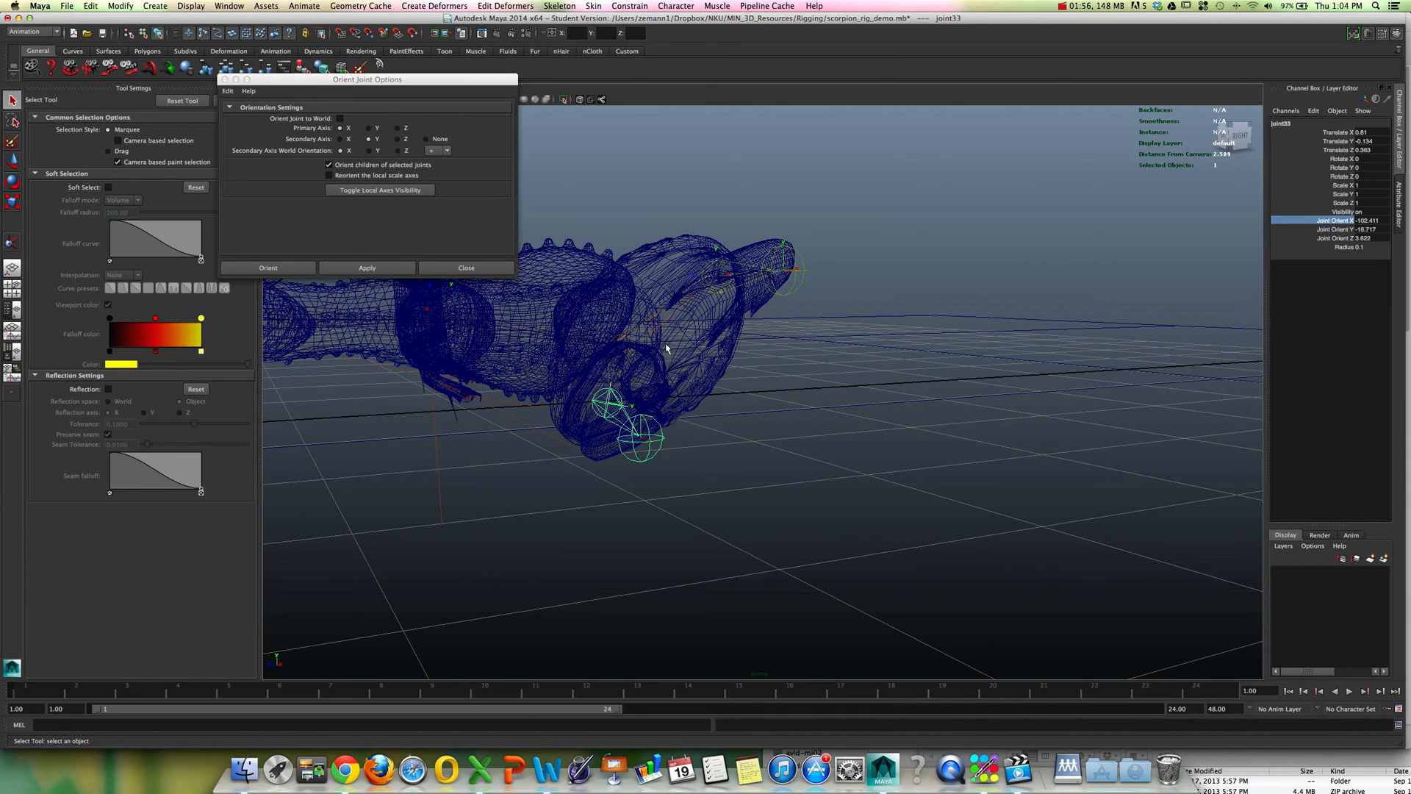
{"action": "left_click_drag", "start_coordinate": [727, 376], "coordinate": [767, 391], "text": "alt"}
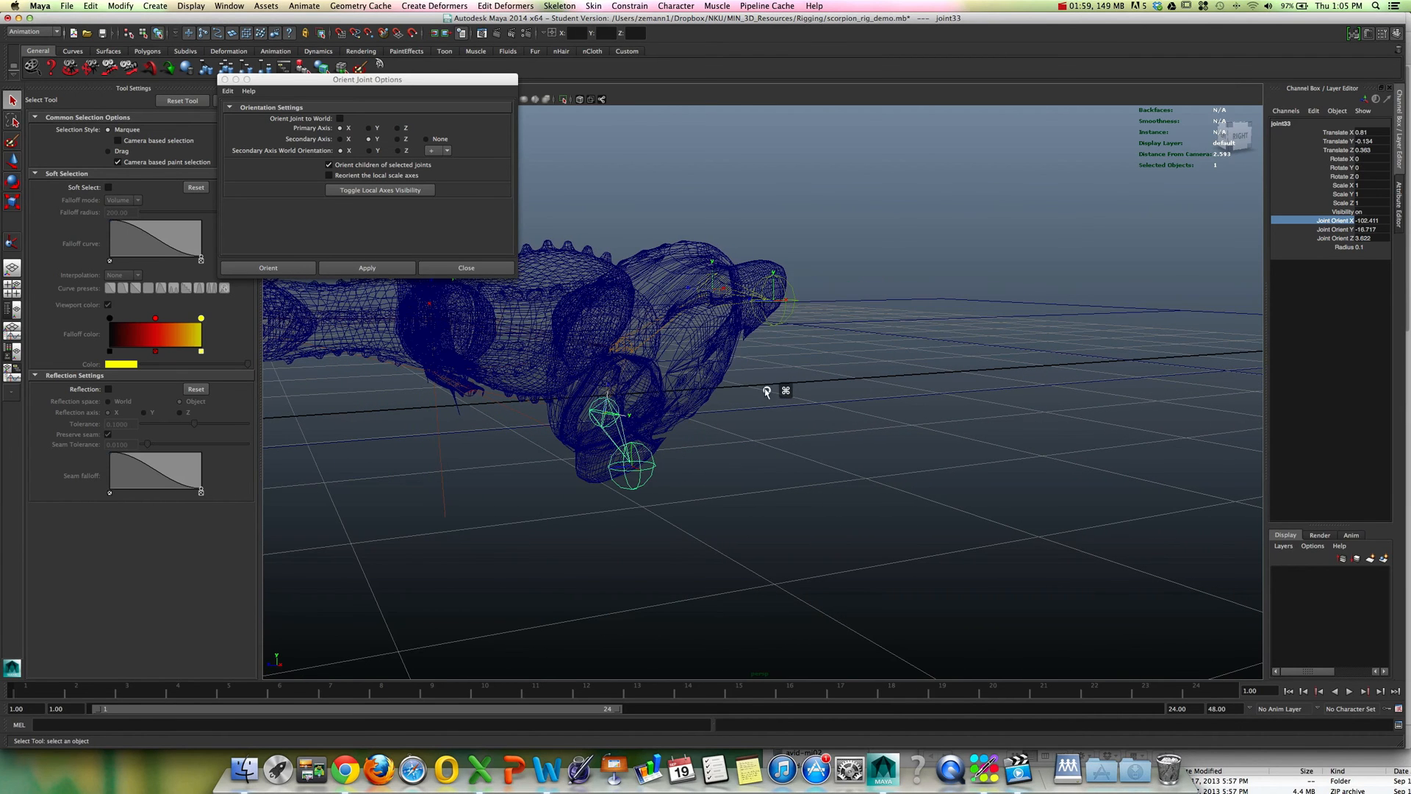
{"action": "left_click", "coordinate": [375, 151]}
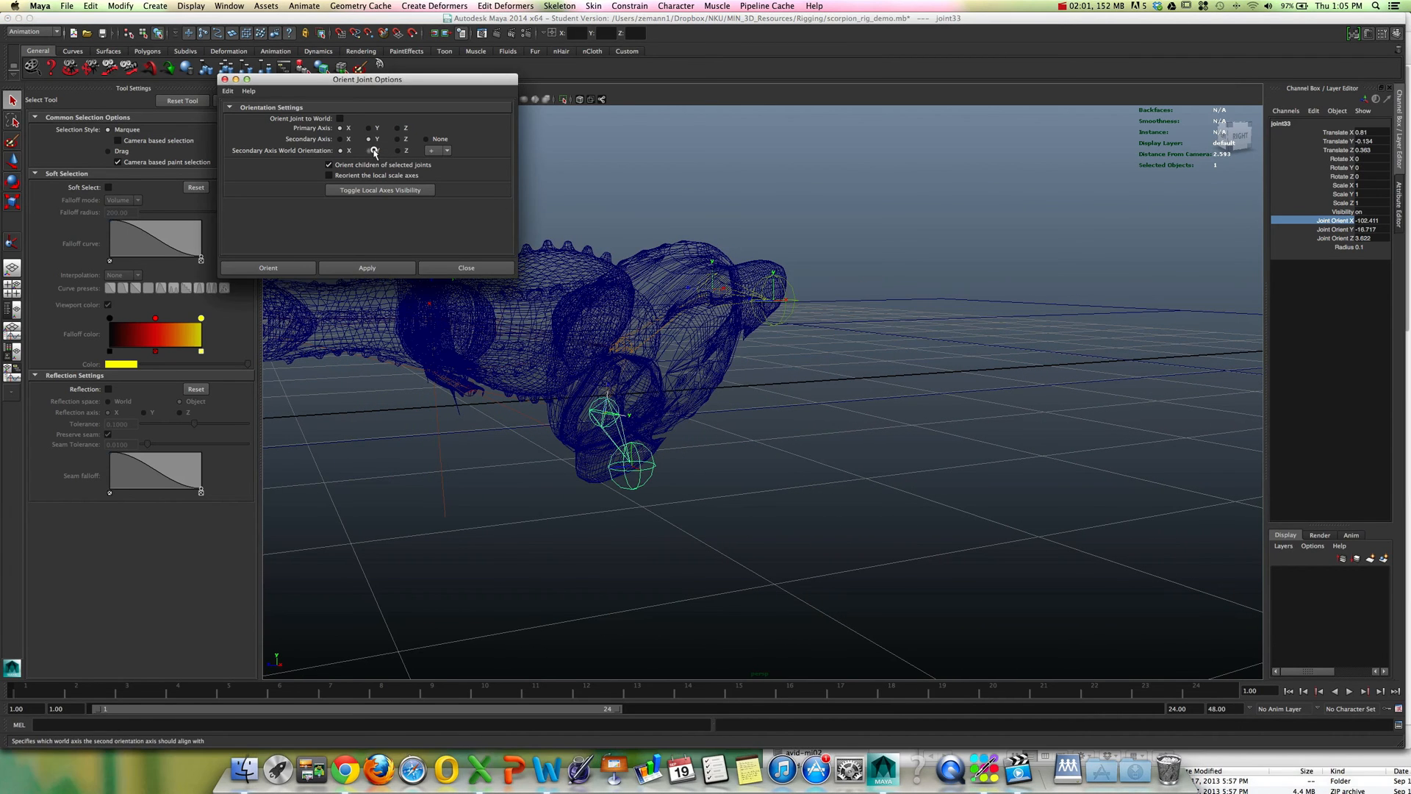
{"action": "left_click", "coordinate": [379, 268]}
{"action": "left_click_drag", "start_coordinate": [562, 324], "coordinate": [738, 375], "text": "alt"}
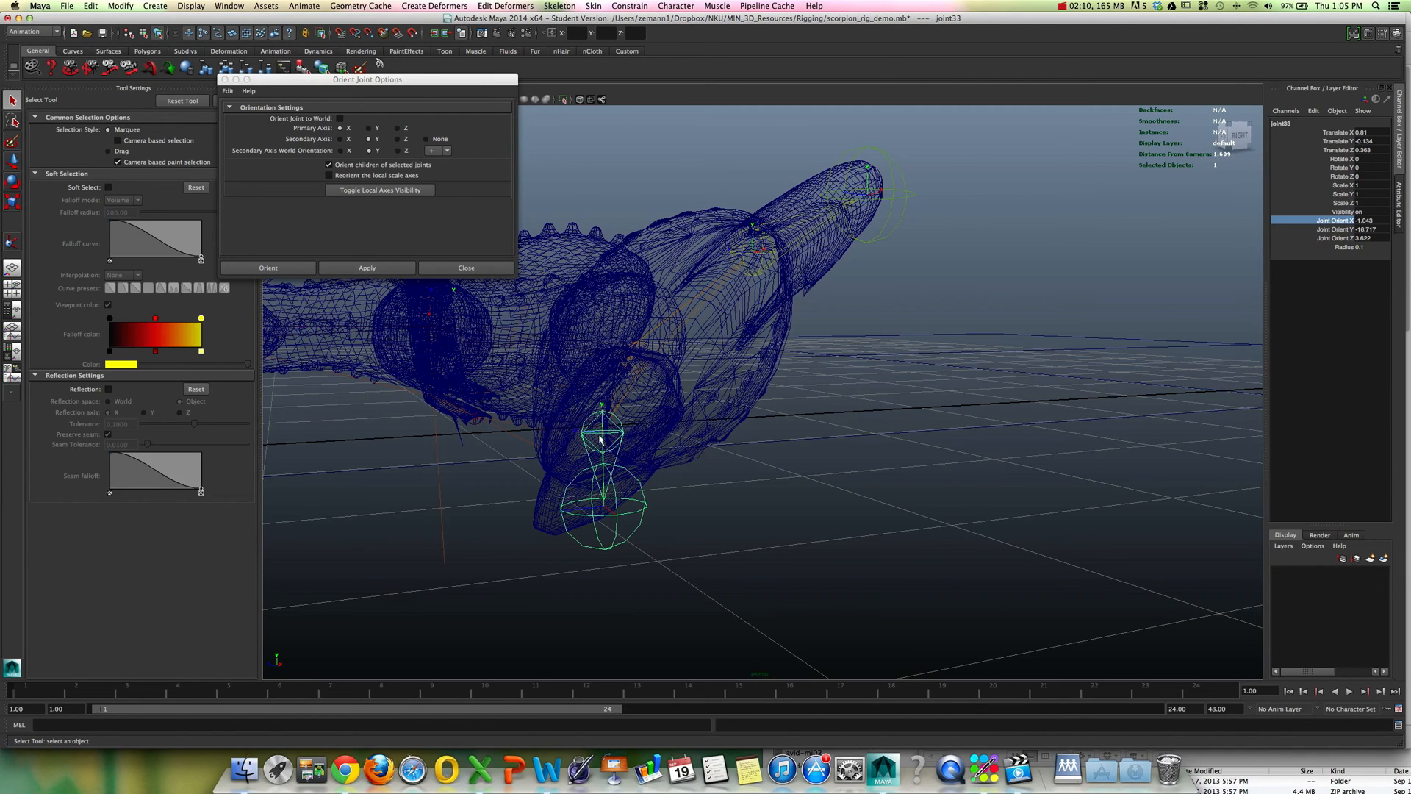
Try shifting the lower claw joint's Joint Orient X interactively to about -41.15, and undo the changes.
{"action": "left_click", "coordinate": [1301, 221]}
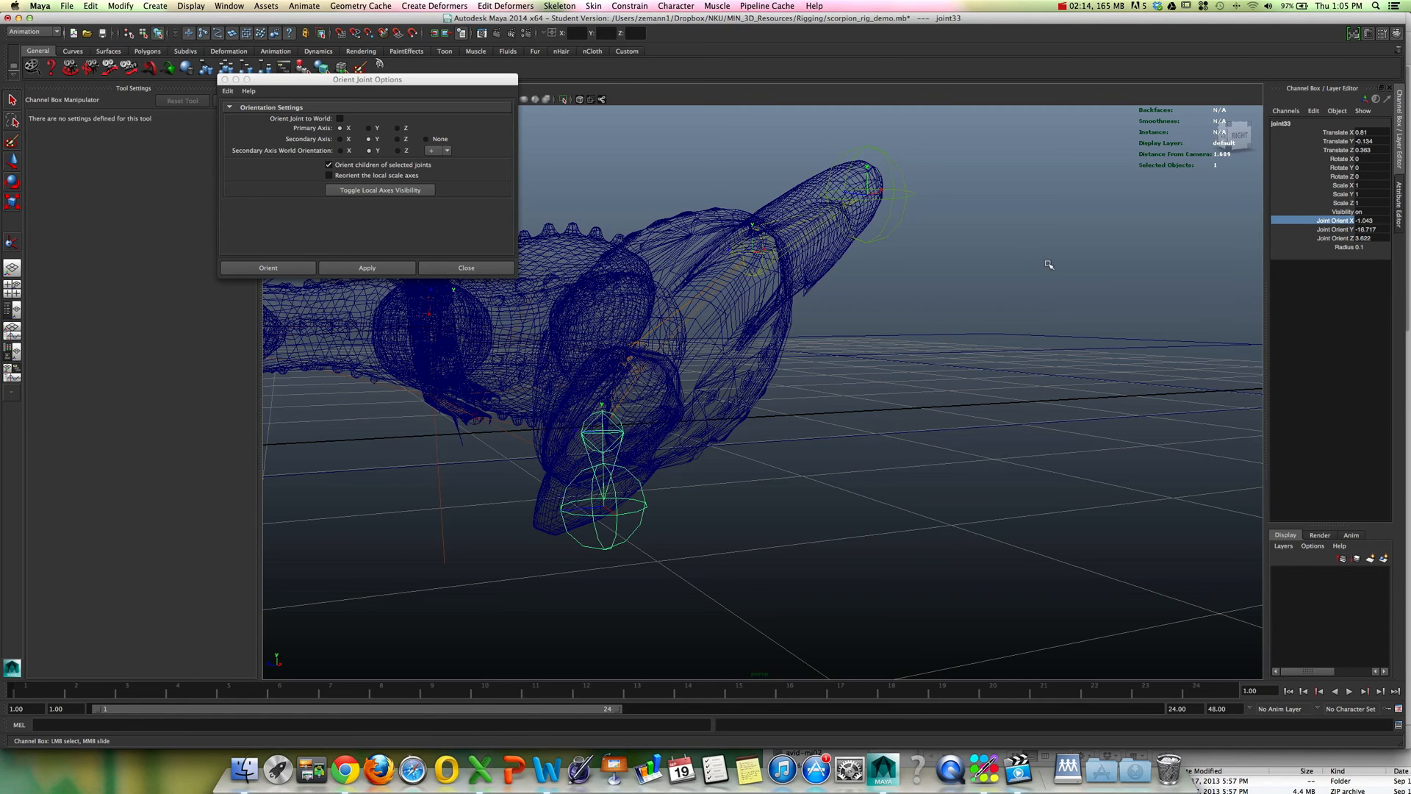
{"action": "middle_click_drag", "start_coordinate": [1049, 264], "coordinate": [1026, 265]}
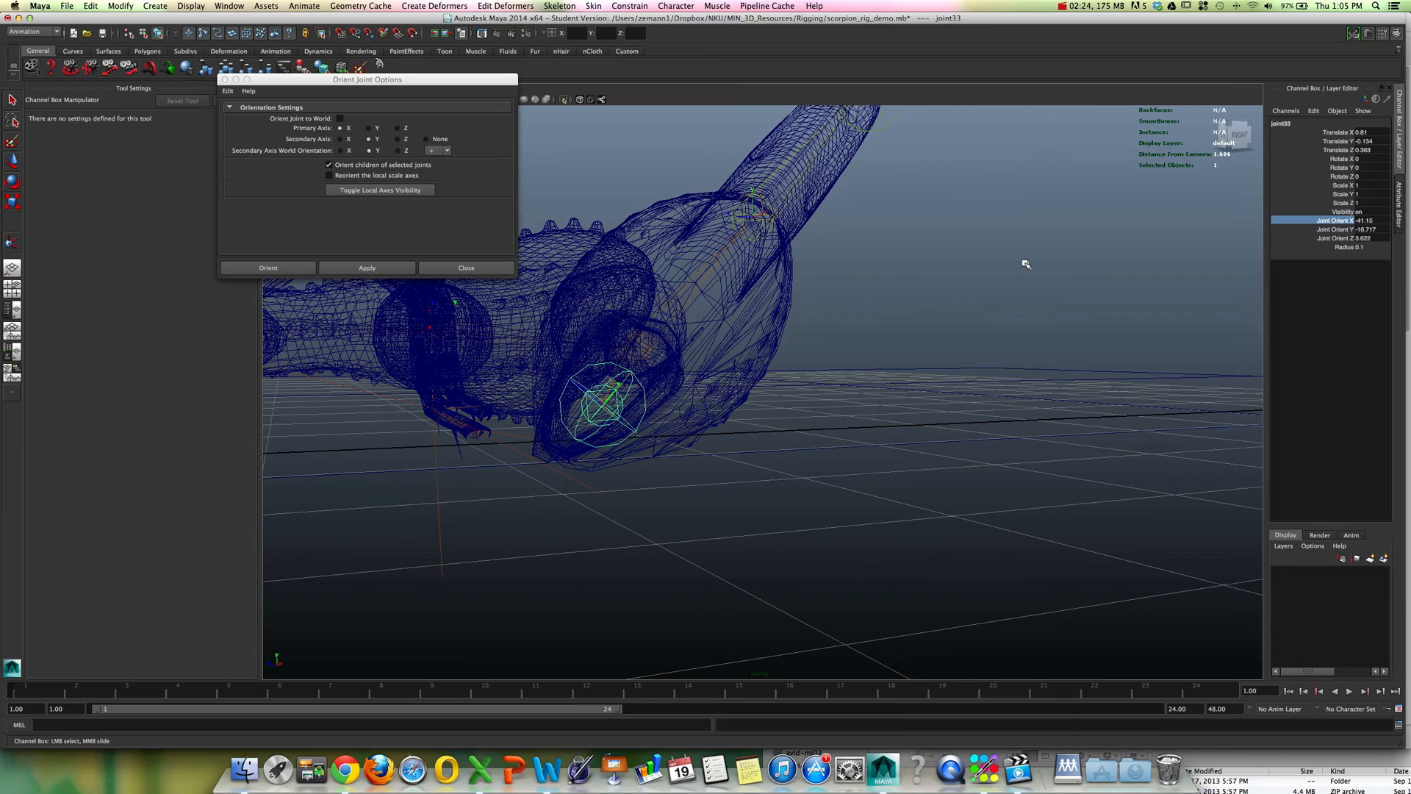
{"action": "left_click_drag", "start_coordinate": [1026, 265], "coordinate": [1036, 265], "text": "alt"}
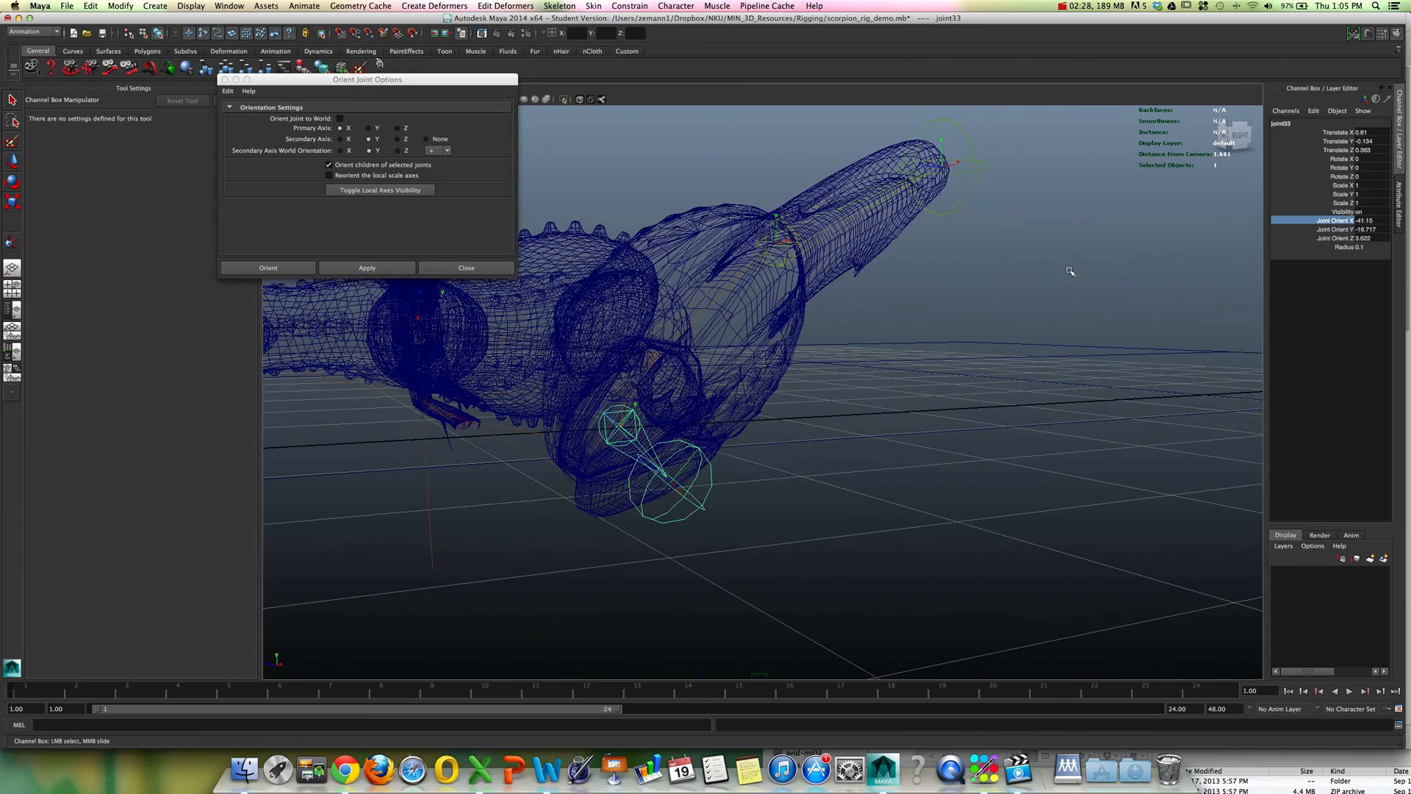
{"action": "middle_click_drag", "start_coordinate": [995, 287], "coordinate": [976, 294]}
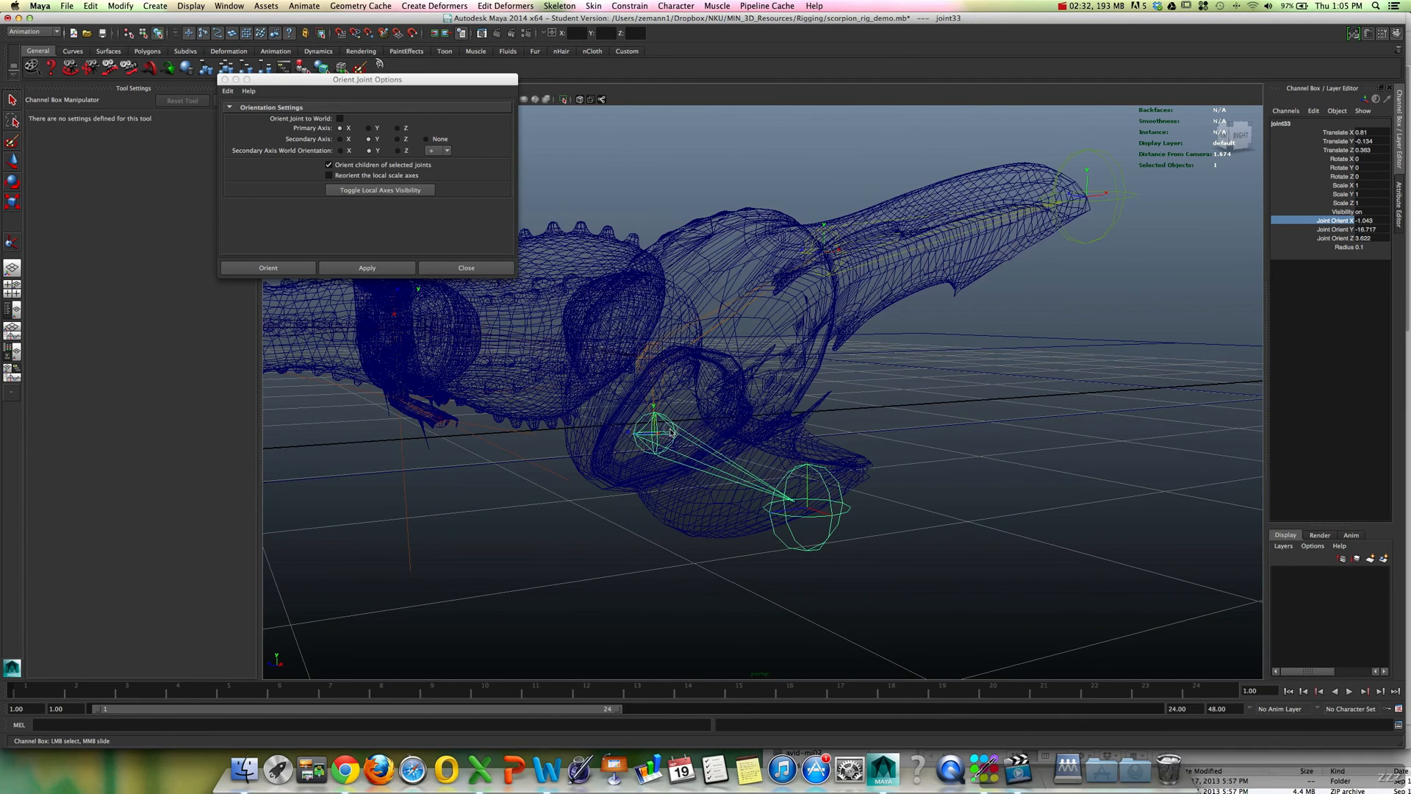
Go through the lower claw joint's Joint Orient X, Y and Z channels, ending with Joint Orient Z selected.
{"action": "left_click_drag", "start_coordinate": [719, 404], "coordinate": [710, 408], "text": "alt"}
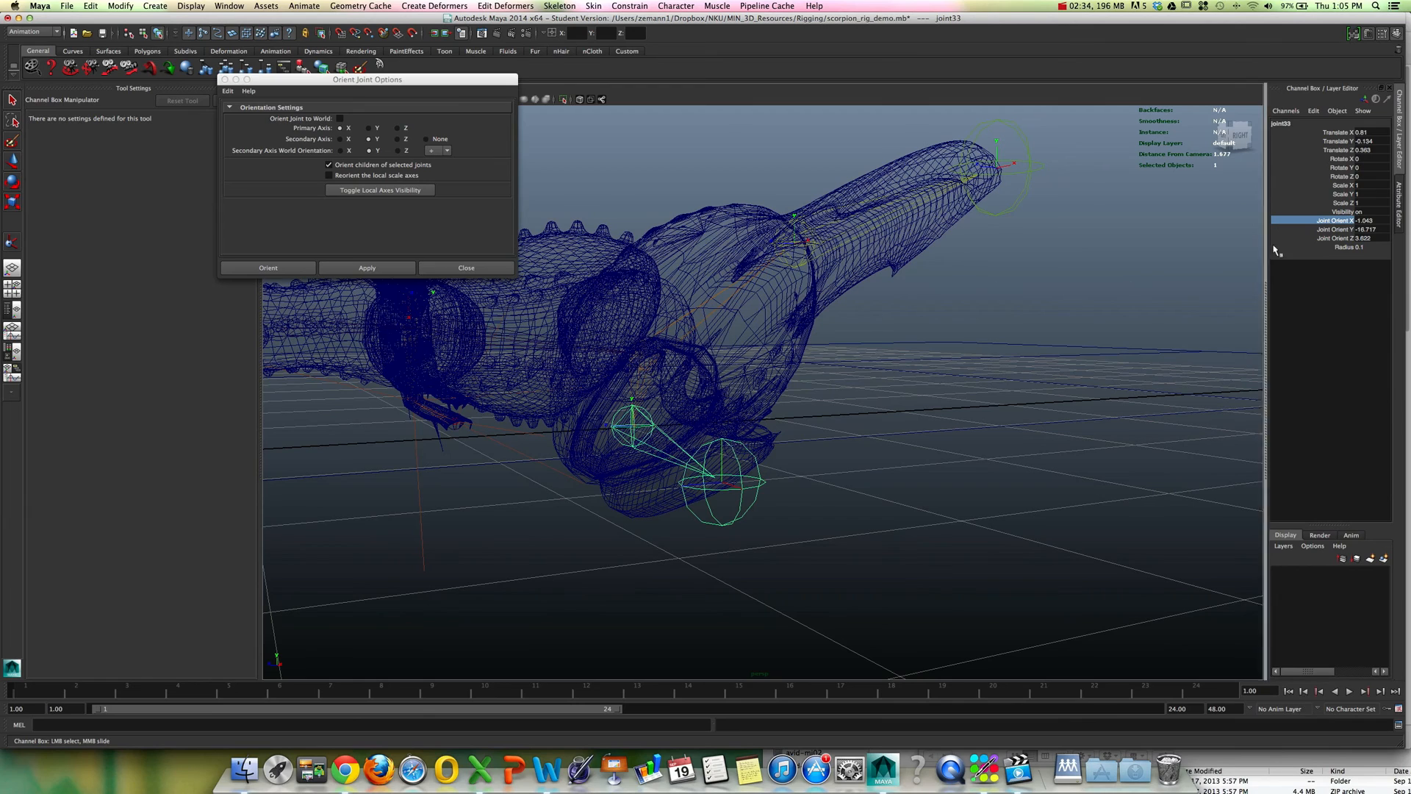
{"action": "left_click", "coordinate": [1311, 229]}
{"action": "left_click", "coordinate": [1306, 220]}
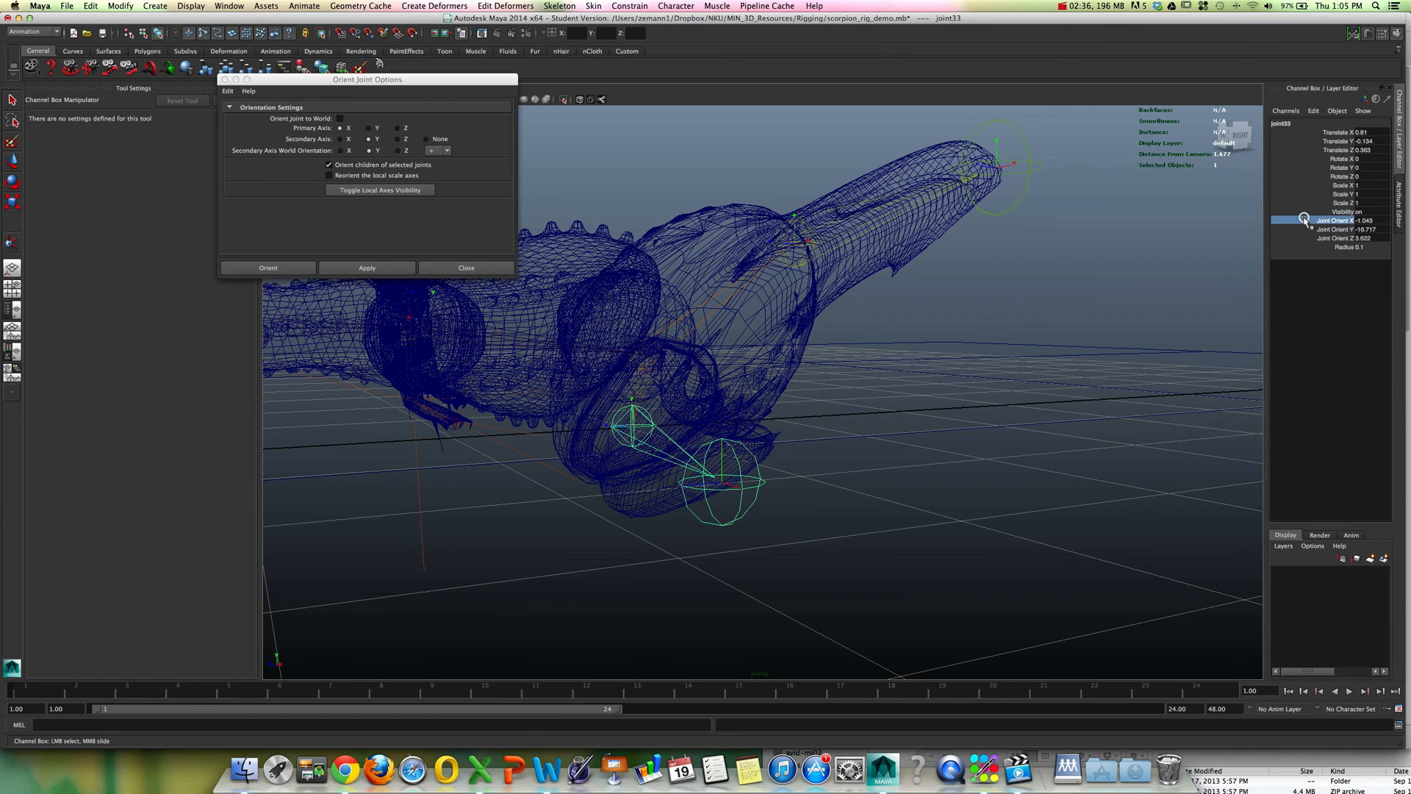
{"action": "left_click", "coordinate": [1304, 229]}
{"action": "left_click", "coordinate": [1304, 238]}
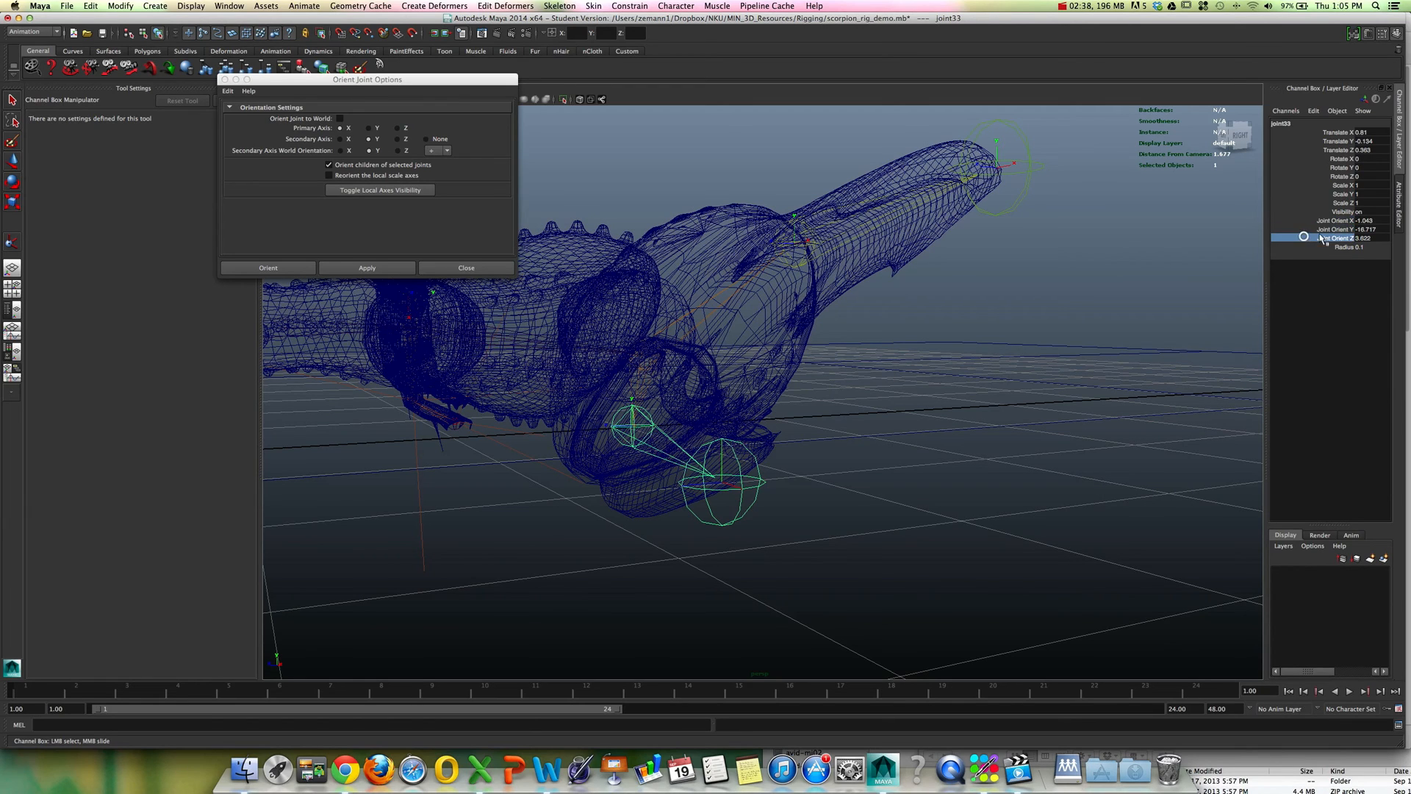
{"action": "left_click", "coordinate": [1346, 221]}
{"action": "left_click", "coordinate": [1342, 228]}
{"action": "left_click", "coordinate": [1334, 238]}
{"action": "left_click", "coordinate": [1326, 220]}
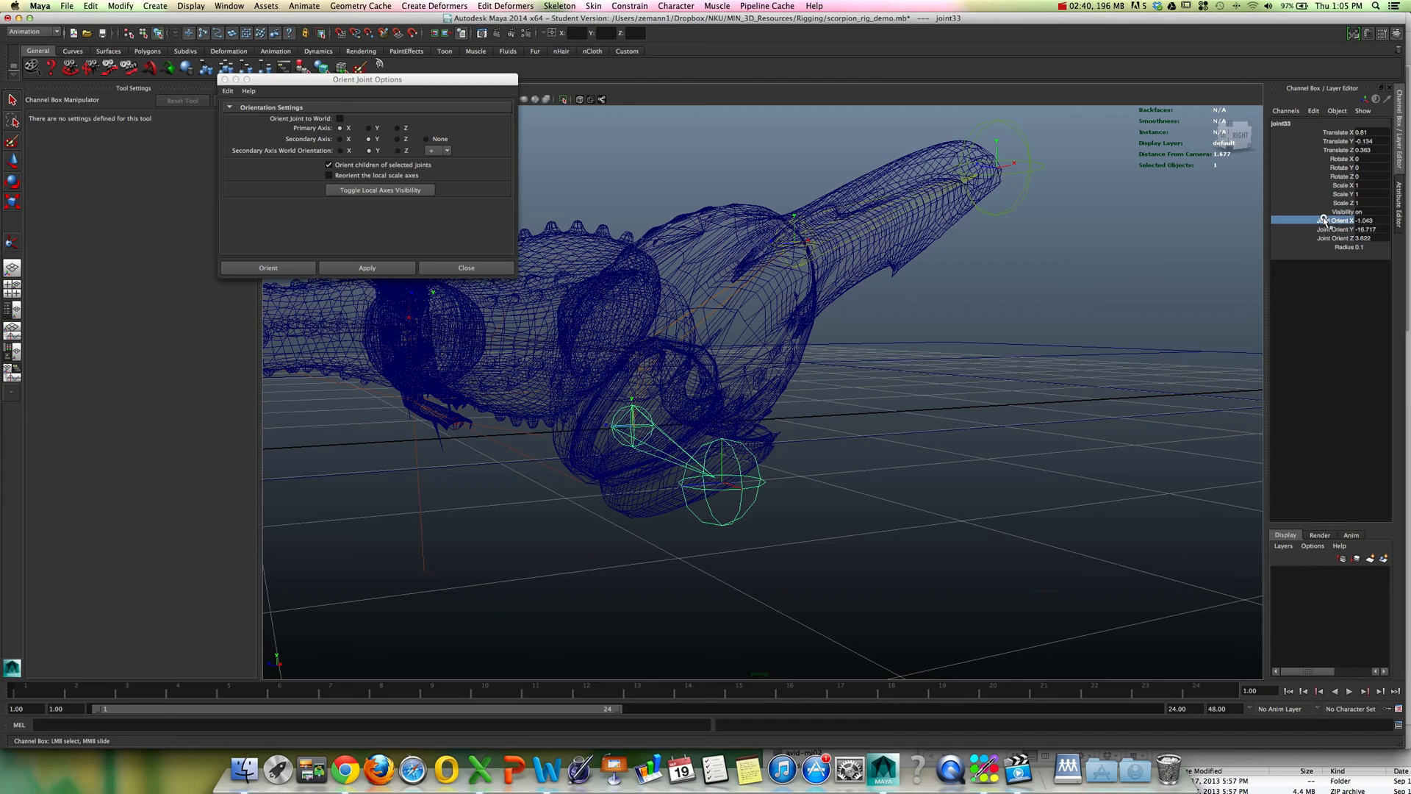
{"action": "left_click", "coordinate": [1321, 229]}
{"action": "left_click", "coordinate": [1318, 238]}
{"action": "left_click", "coordinate": [1314, 221]}
{"action": "left_click", "coordinate": [1310, 230]}
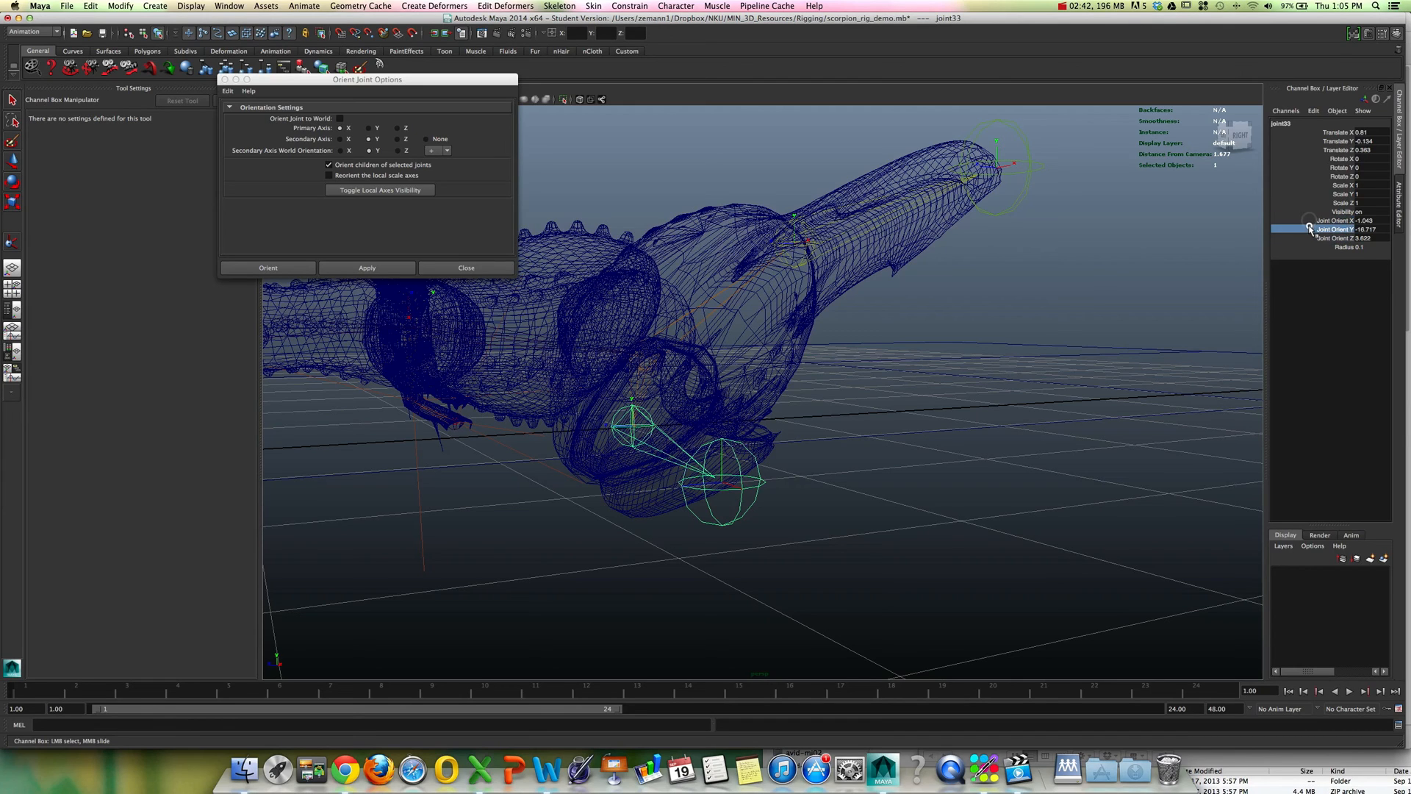
{"action": "left_click", "coordinate": [1309, 238]}
Adjust the lower claw joint's Joint Orient X interactively to about -37 so its axes line up with the claw's opening direction.
{"action": "left_click", "coordinate": [1295, 220]}
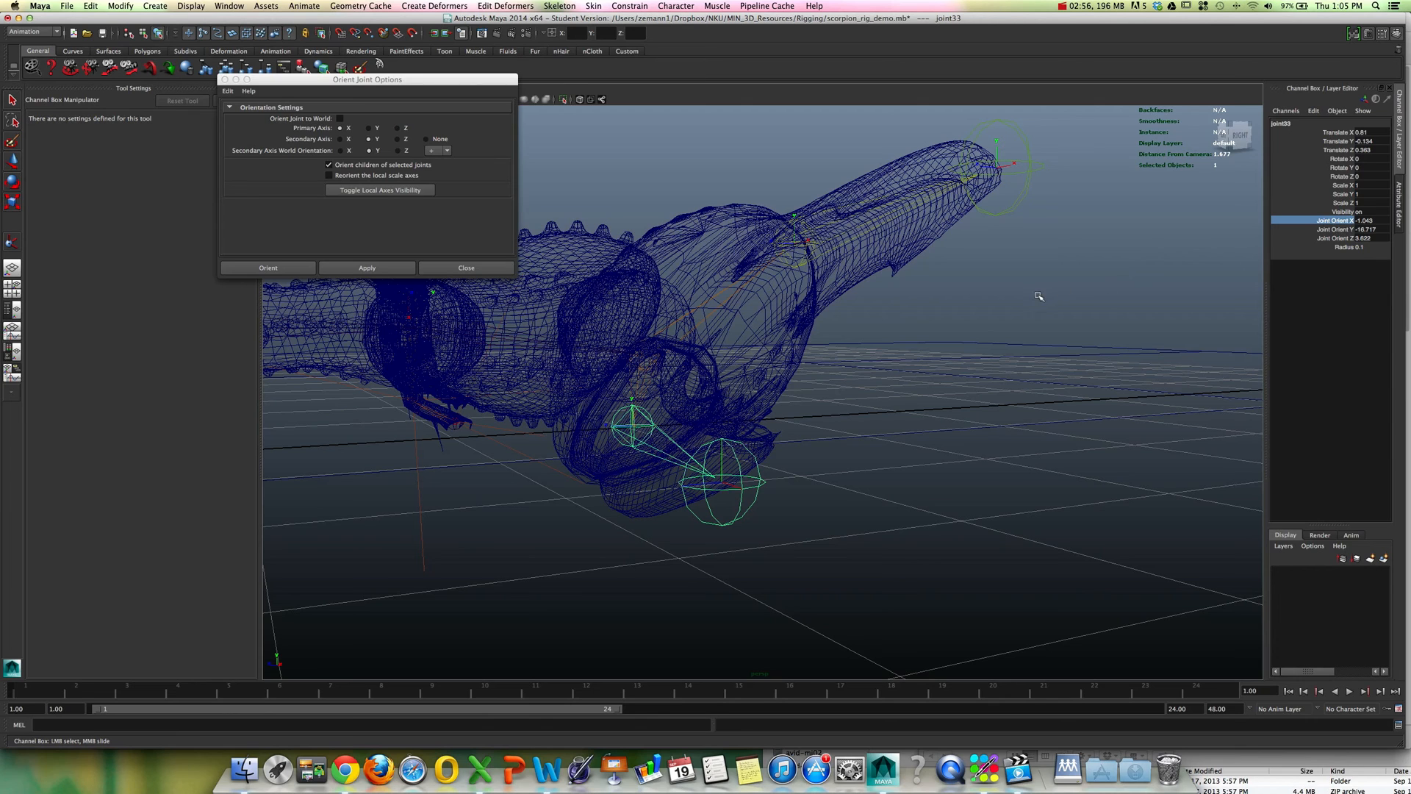
{"action": "middle_click_drag", "start_coordinate": [1039, 297], "coordinate": [1017, 299]}
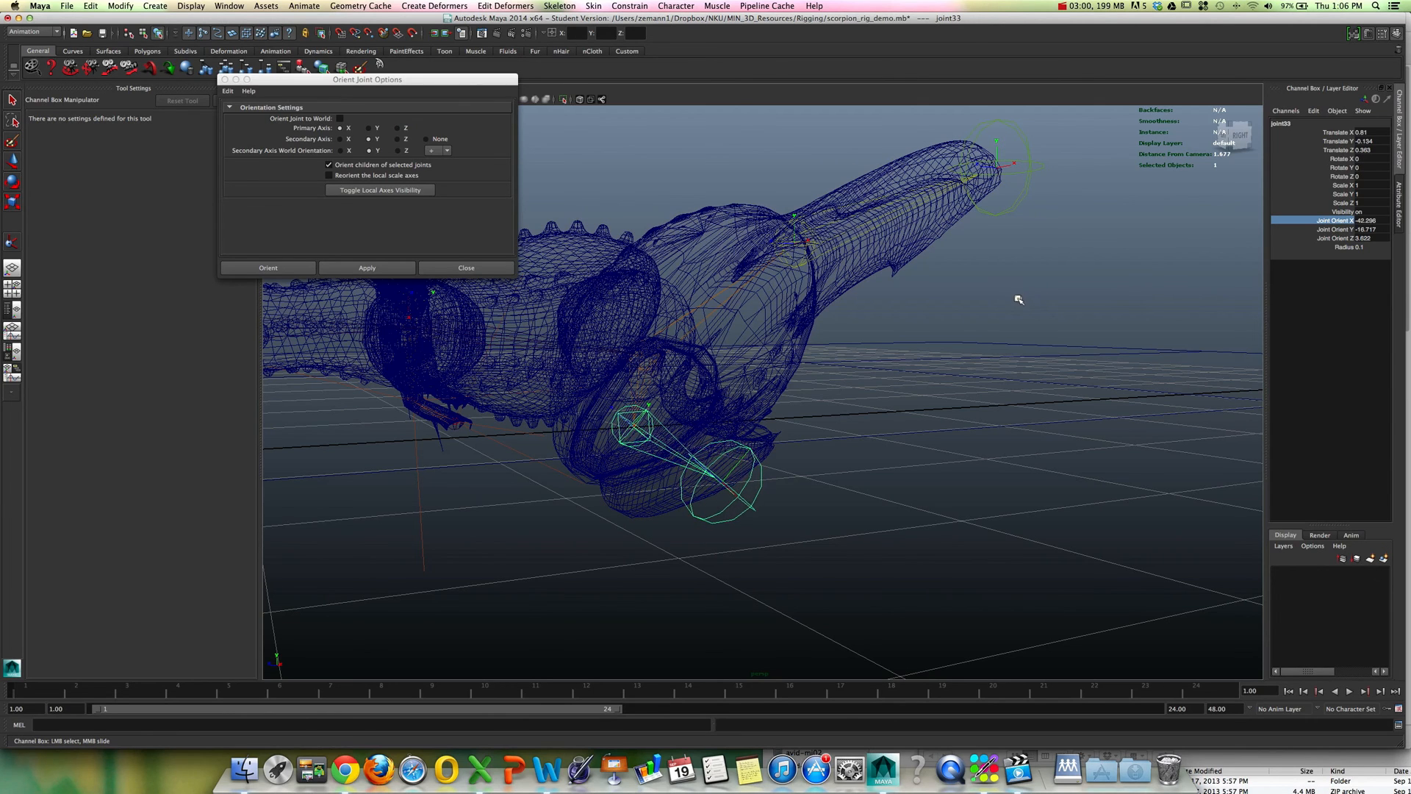
{"action": "left_click_drag", "start_coordinate": [1018, 299], "coordinate": [1015, 296], "text": "alt"}
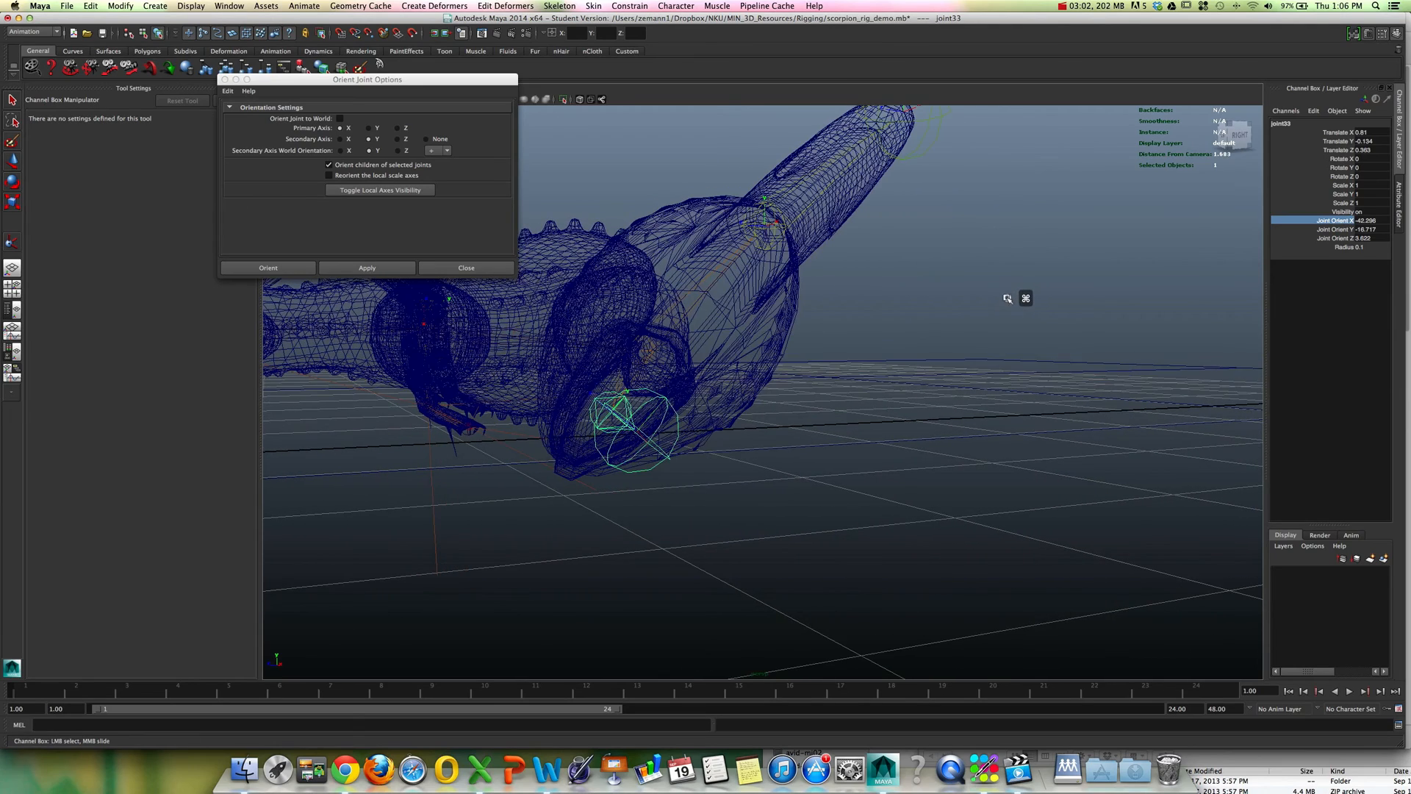
{"action": "key", "text": "5"}
{"action": "middle_click_drag", "start_coordinate": [1015, 302], "coordinate": [1018, 299]}
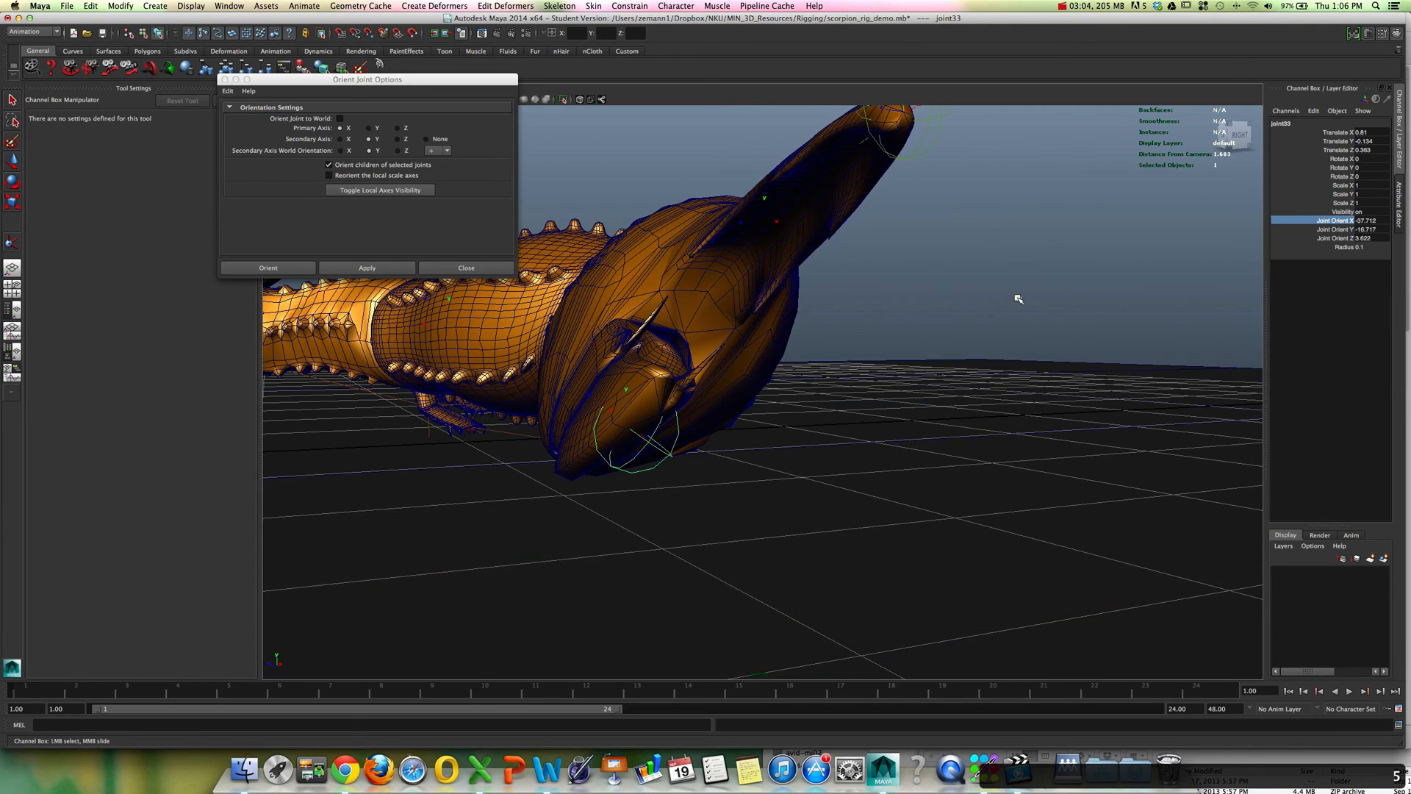
{"action": "left_click_drag", "start_coordinate": [1019, 300], "coordinate": [985, 308], "text": "alt"}
{"action": "middle_click_drag", "start_coordinate": [985, 307], "coordinate": [985, 309]}
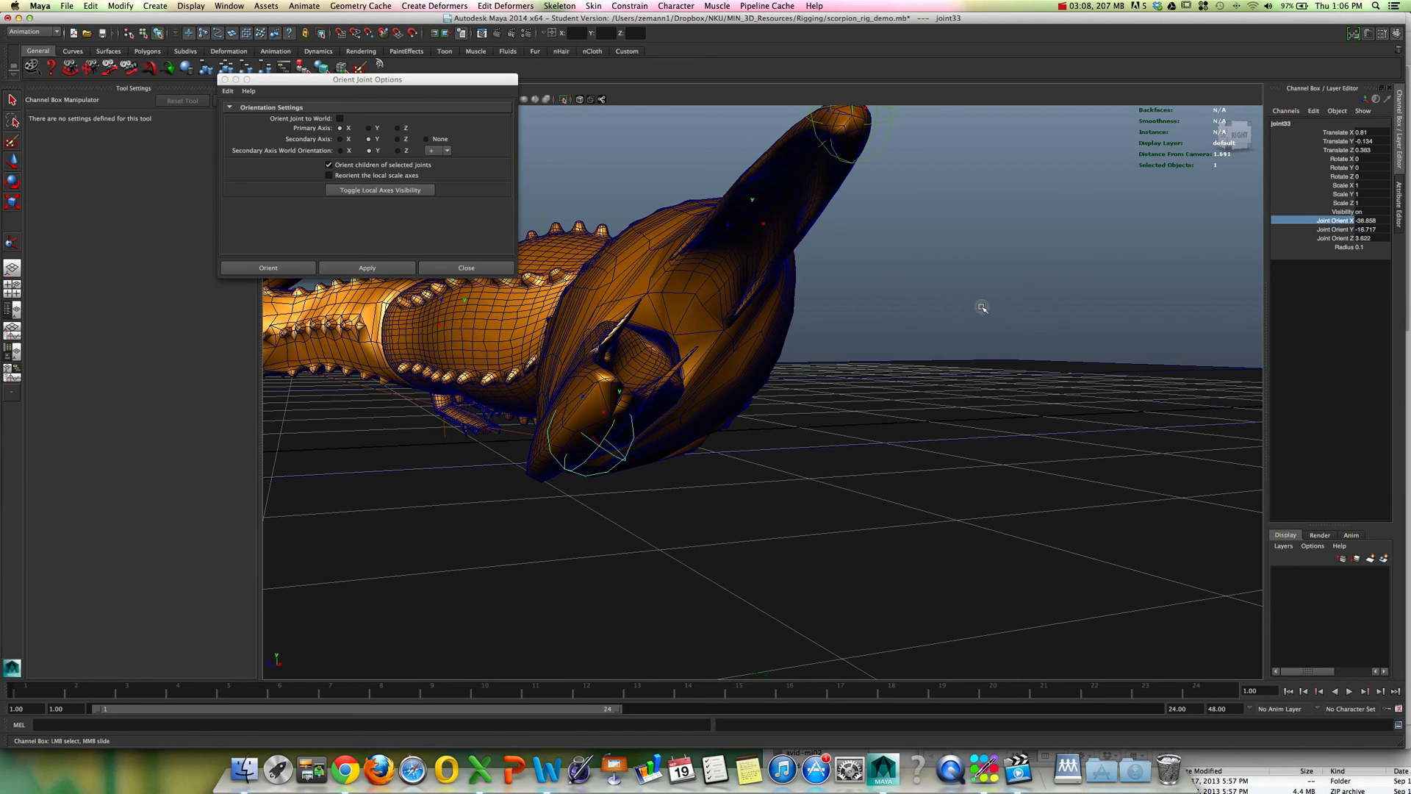
Test-rotate the lower claw joint to check how the claw opens, and undo the test rotations.
{"action": "key", "text": "e"}
{"action": "left_click_drag", "start_coordinate": [634, 371], "coordinate": [890, 406]}
{"action": "key", "text": "super+z"}
{"action": "key", "text": "super+z"}
{"action": "key", "text": "super+z"}
{"action": "key", "text": "super+z"}
{"action": "key", "text": "q"}
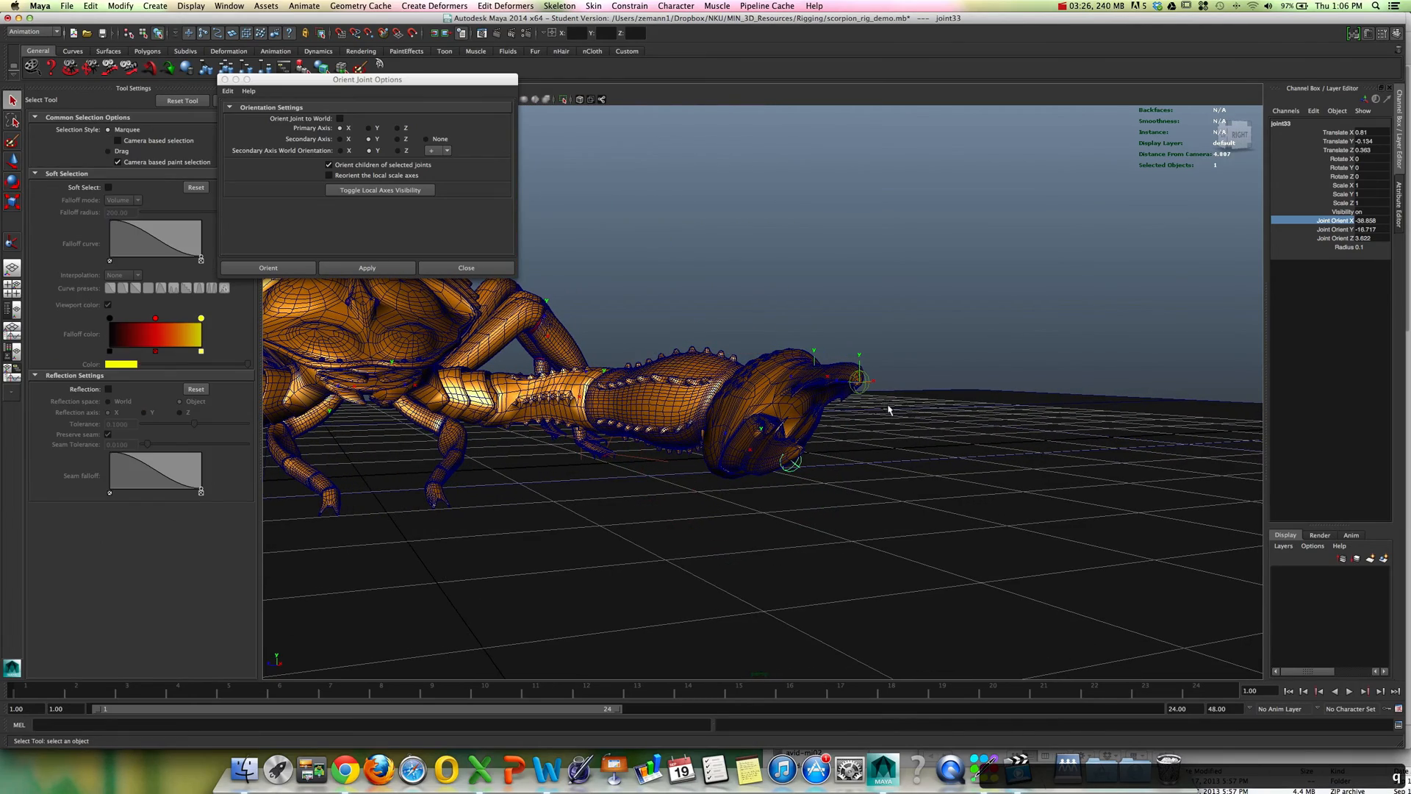
Set Joint Orient X, Y and Z to 0 on the end joint at the lower claw's tip.
{"action": "key", "text": "4"}
{"action": "mouse_move", "coordinate": [890, 412]}
{"action": "right_mouse_down", "text": "alt"}
{"action": "mouse_move", "coordinate": [913, 460]}
{"action": "mouse_move", "coordinate": [972, 467]}
{"action": "right_mouse_up", "text": "alt"}
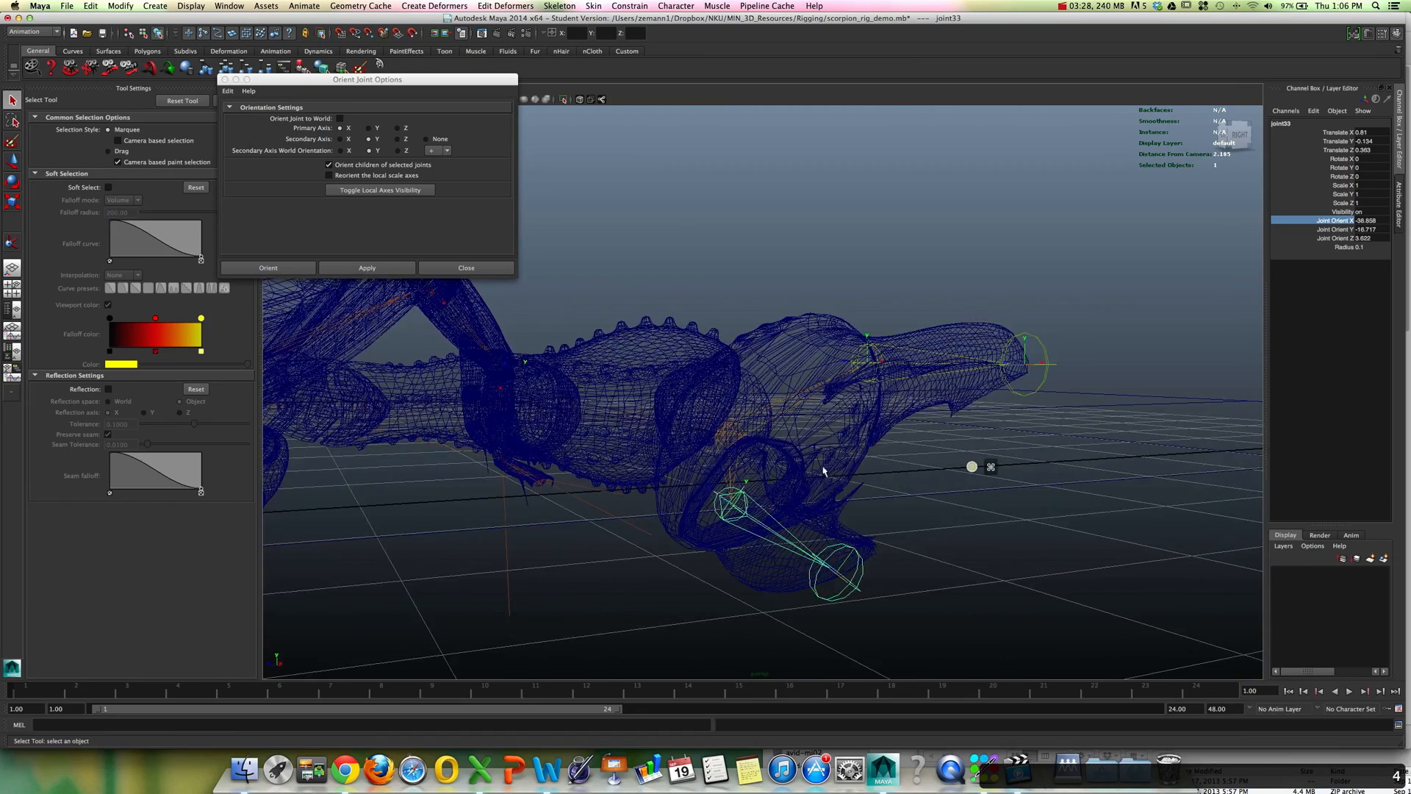
{"action": "left_click_drag", "start_coordinate": [972, 467], "coordinate": [811, 463], "text": "alt"}
{"action": "left_click_drag", "start_coordinate": [812, 463], "coordinate": [905, 466], "text": "alt"}
{"action": "left_click", "coordinate": [891, 466]}
{"action": "left_click_drag", "start_coordinate": [1360, 221], "coordinate": [1366, 229]}
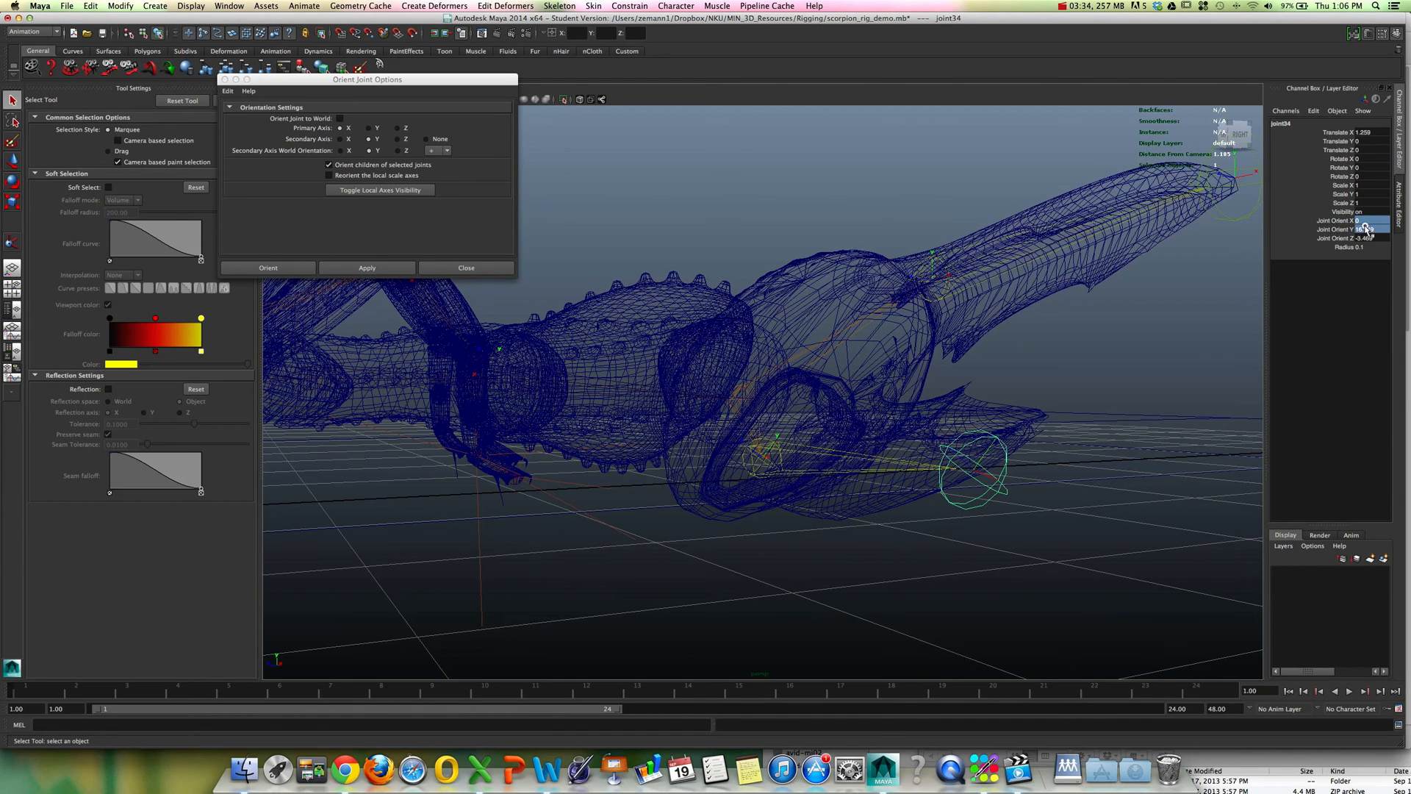
{"action": "type", "text": "0"}
{"action": "key", "text": "Return"}
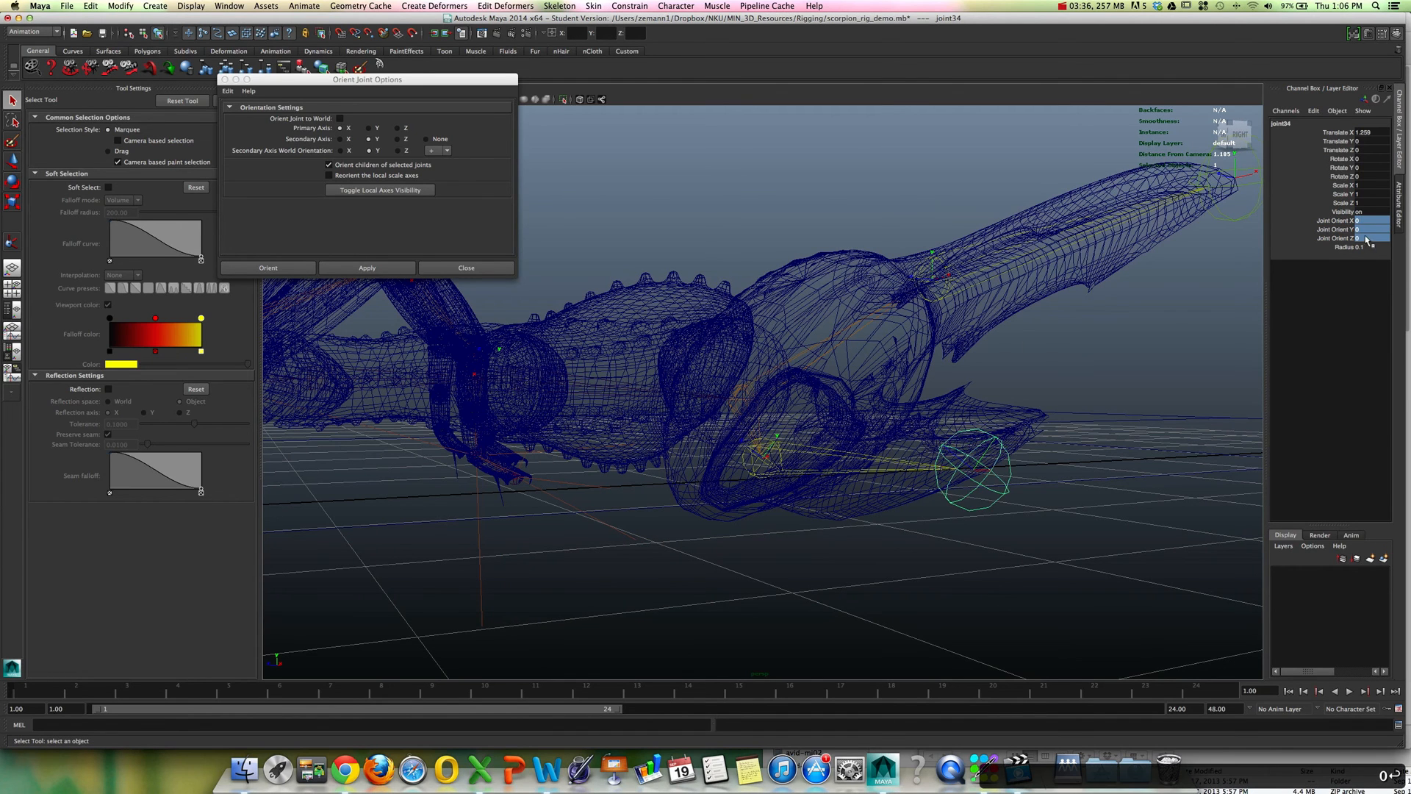
Reselect the lower claw joint and examine its axis directions with the Move tool from several angles.
{"action": "left_click_drag", "start_coordinate": [1065, 409], "coordinate": [1017, 425], "text": "alt"}
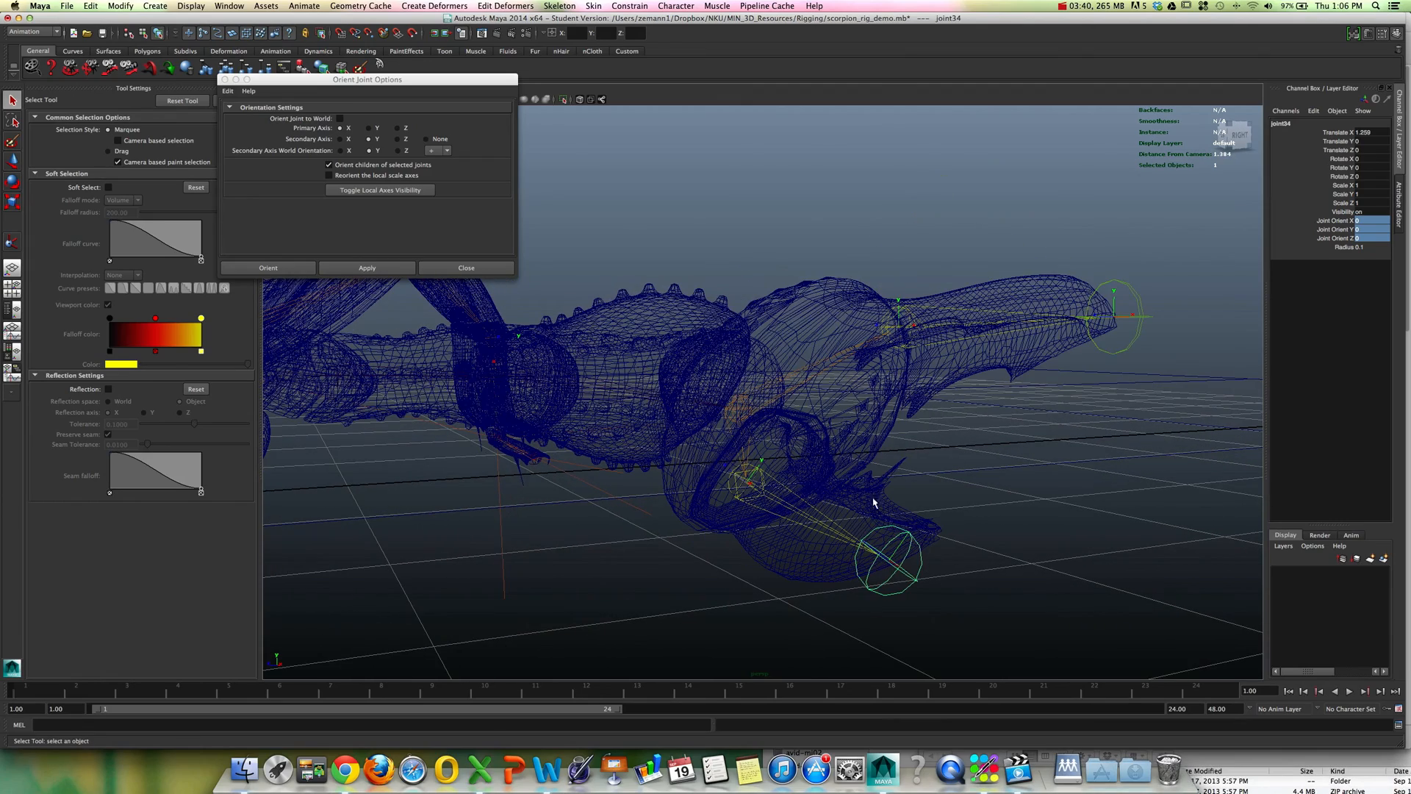
{"action": "left_click_drag", "start_coordinate": [921, 528], "coordinate": [922, 529], "text": "super"}
{"action": "left_click", "coordinate": [840, 512]}
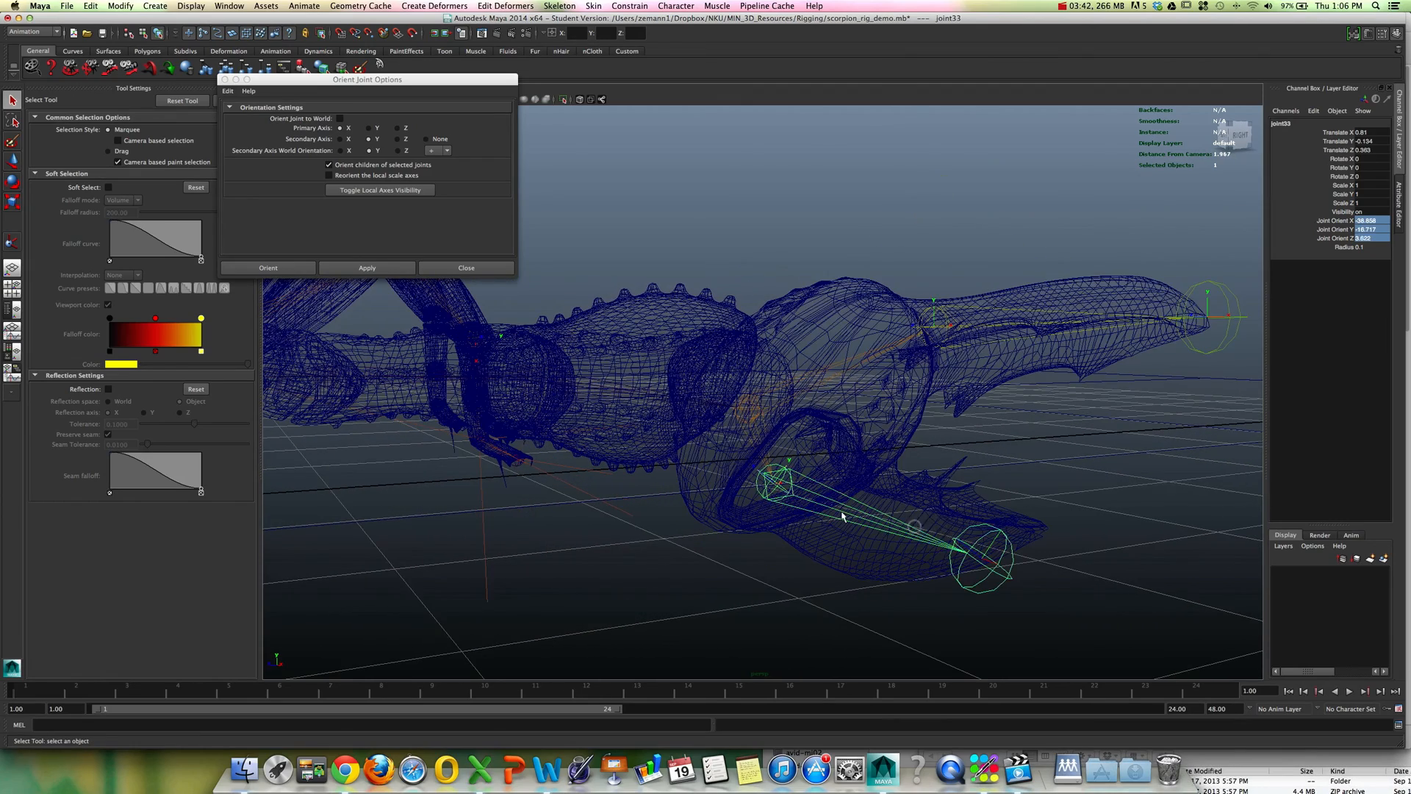
{"action": "left_click_drag", "start_coordinate": [841, 513], "coordinate": [844, 511], "text": "super"}
{"action": "key", "text": "w"}
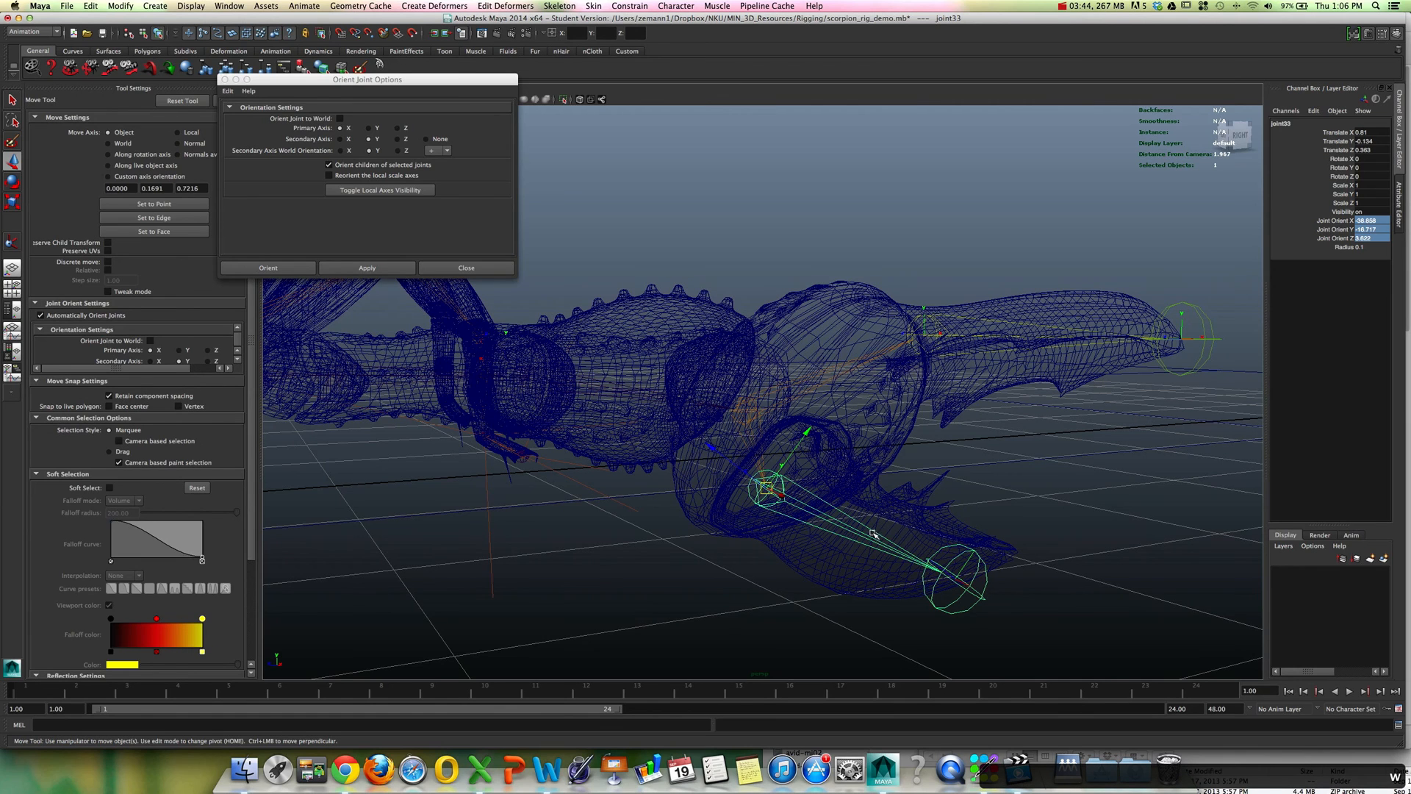
{"action": "left_click_drag", "start_coordinate": [941, 569], "coordinate": [990, 567], "text": "alt"}
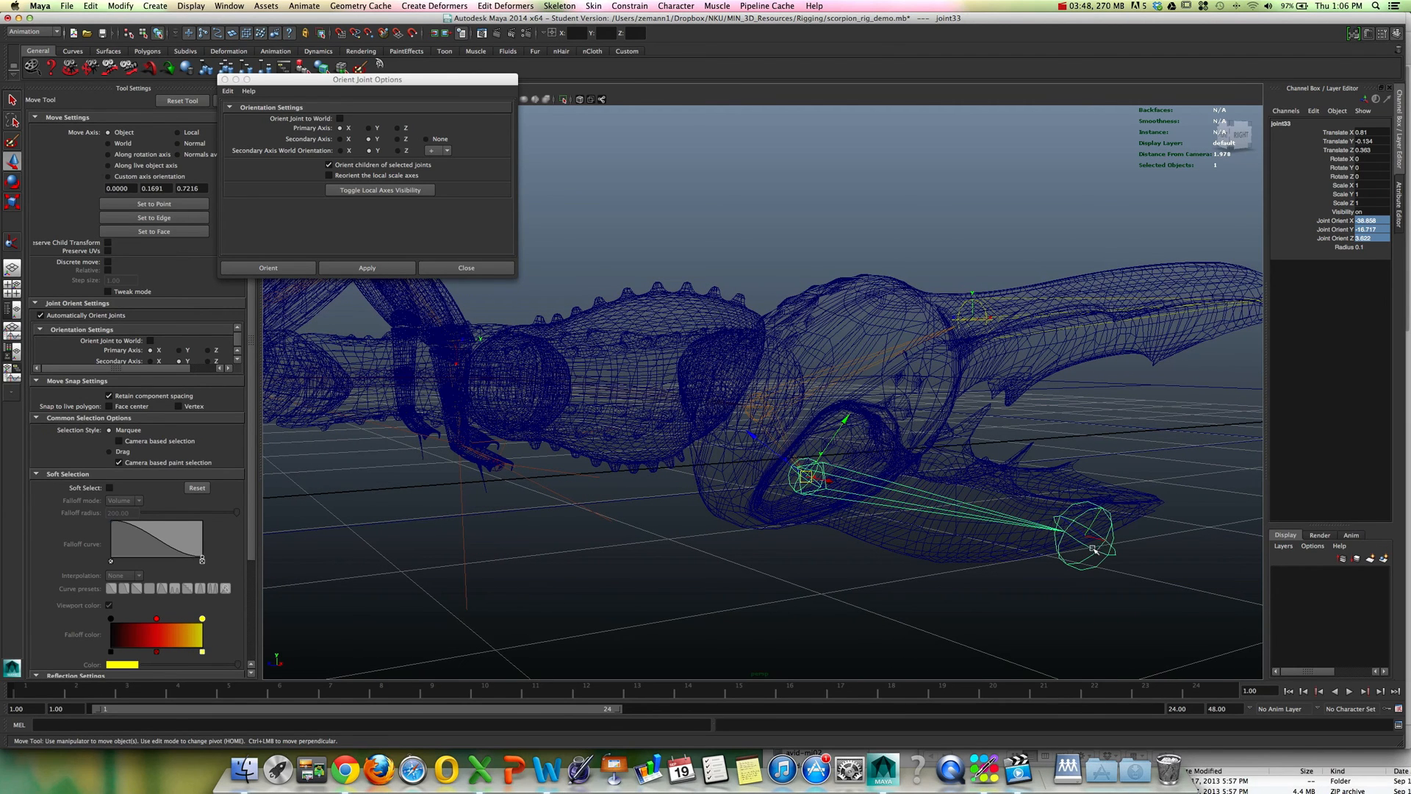
{"action": "left_click_drag", "start_coordinate": [1094, 549], "coordinate": [1091, 552], "text": "alt"}
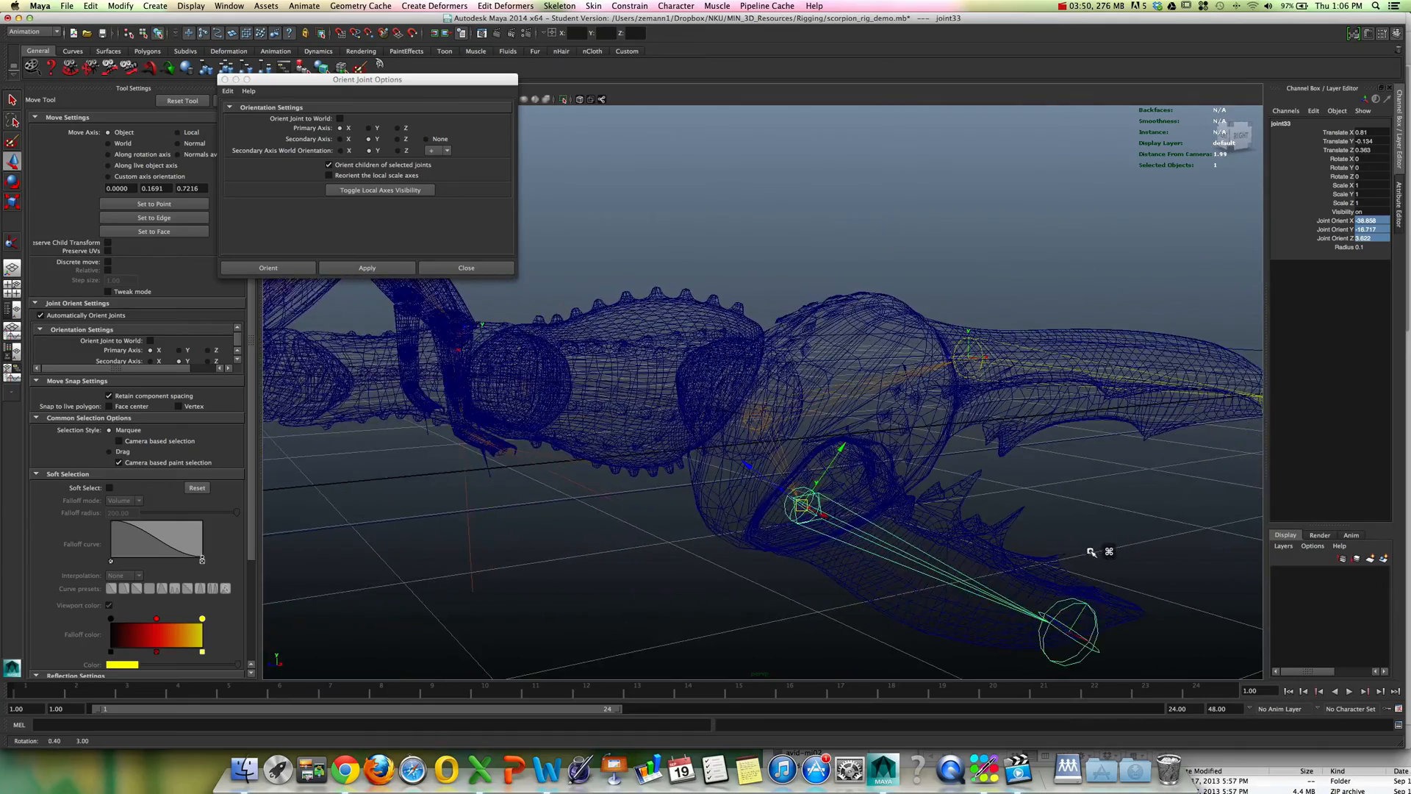
{"action": "middle_click_drag", "start_coordinate": [1091, 551], "coordinate": [1021, 495], "text": "alt"}
{"action": "left_click_drag", "start_coordinate": [1021, 495], "coordinate": [1048, 497], "text": "alt"}
{"action": "middle_click_drag", "start_coordinate": [1048, 497], "coordinate": [980, 491], "text": "alt"}
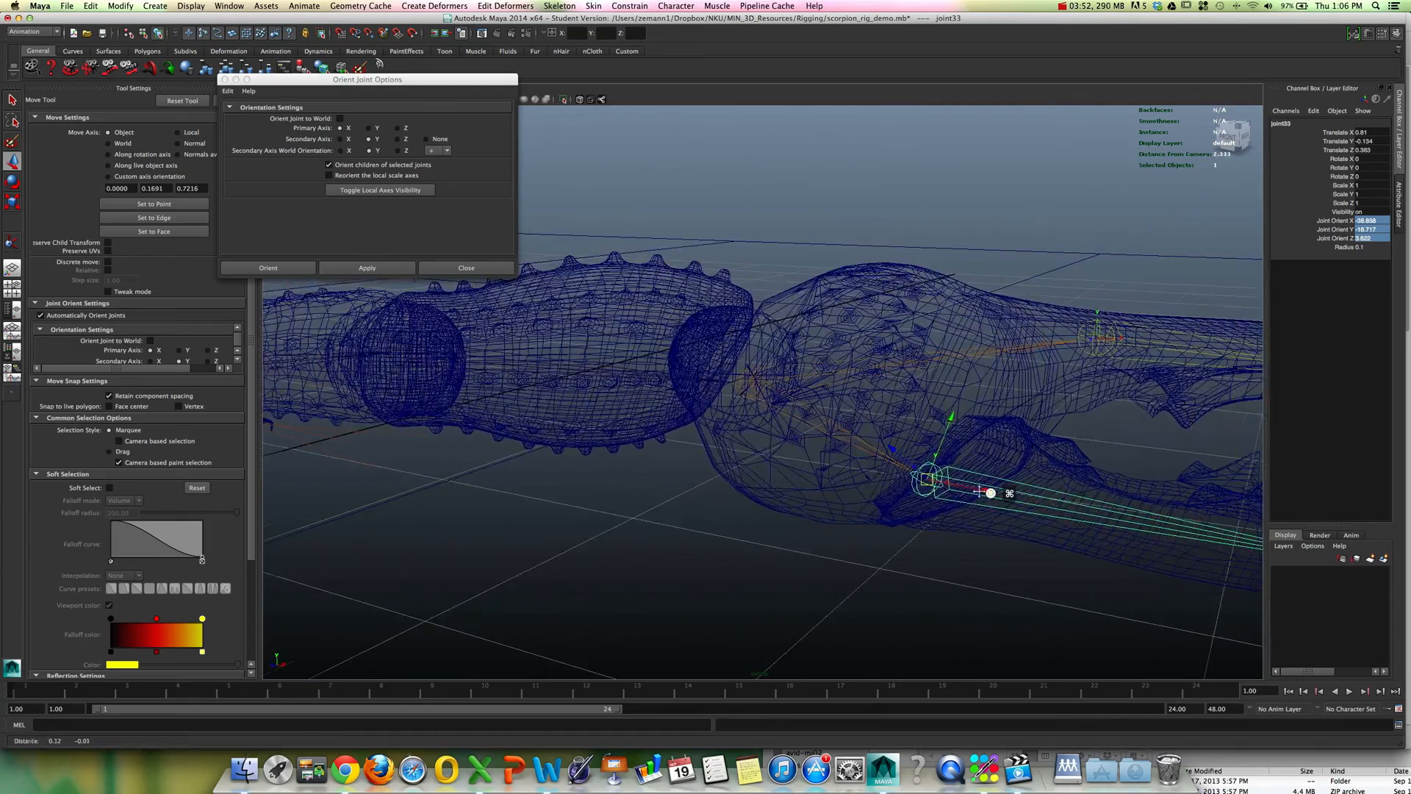
Enable Orient Joint to World and try to orient the left leg chain starting from its root joint left_leg_1.
{"action": "left_click_drag", "start_coordinate": [985, 493], "coordinate": [802, 427], "text": "alt"}
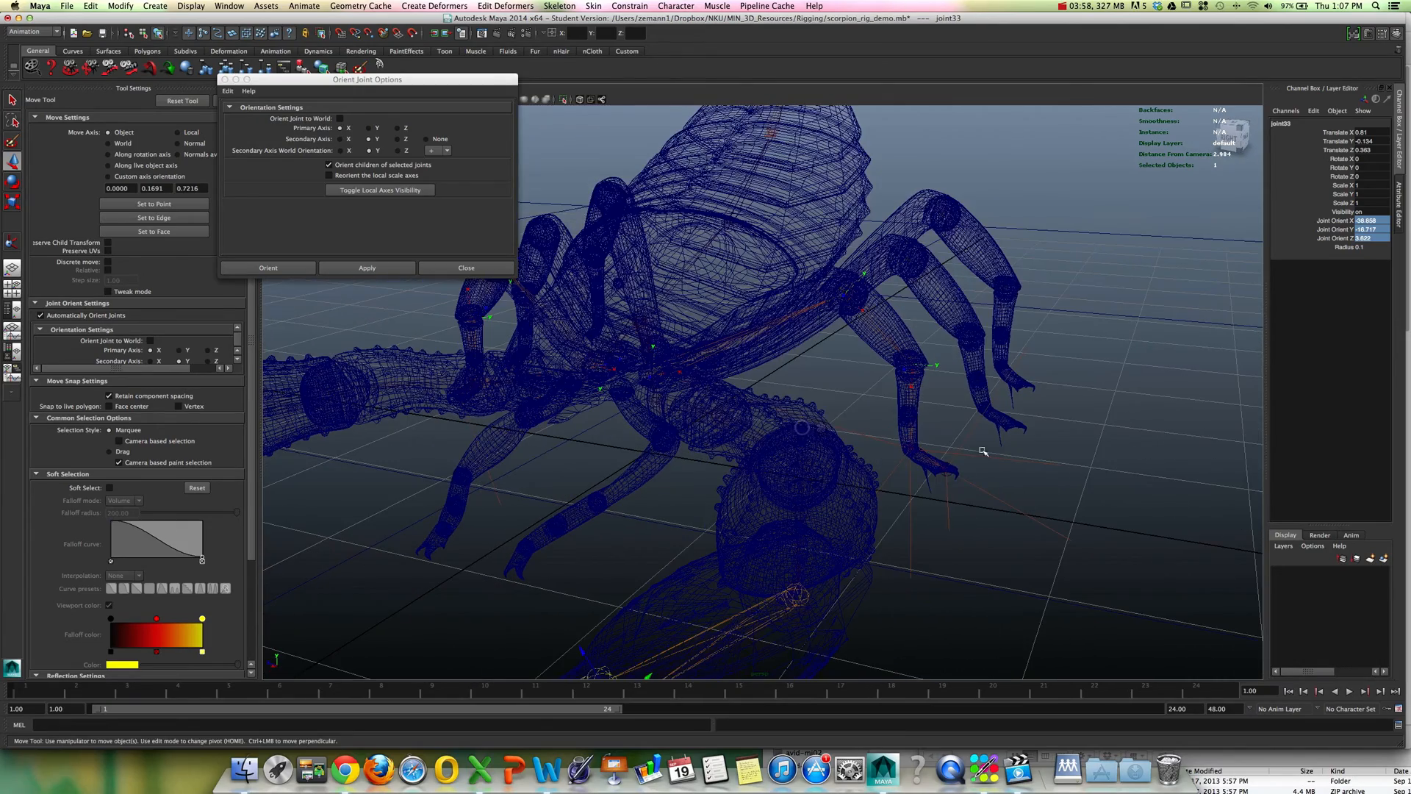
{"action": "left_click_drag", "start_coordinate": [910, 434], "coordinate": [875, 441]}
{"action": "left_click", "coordinate": [906, 439]}
{"action": "left_click", "coordinate": [799, 365]}
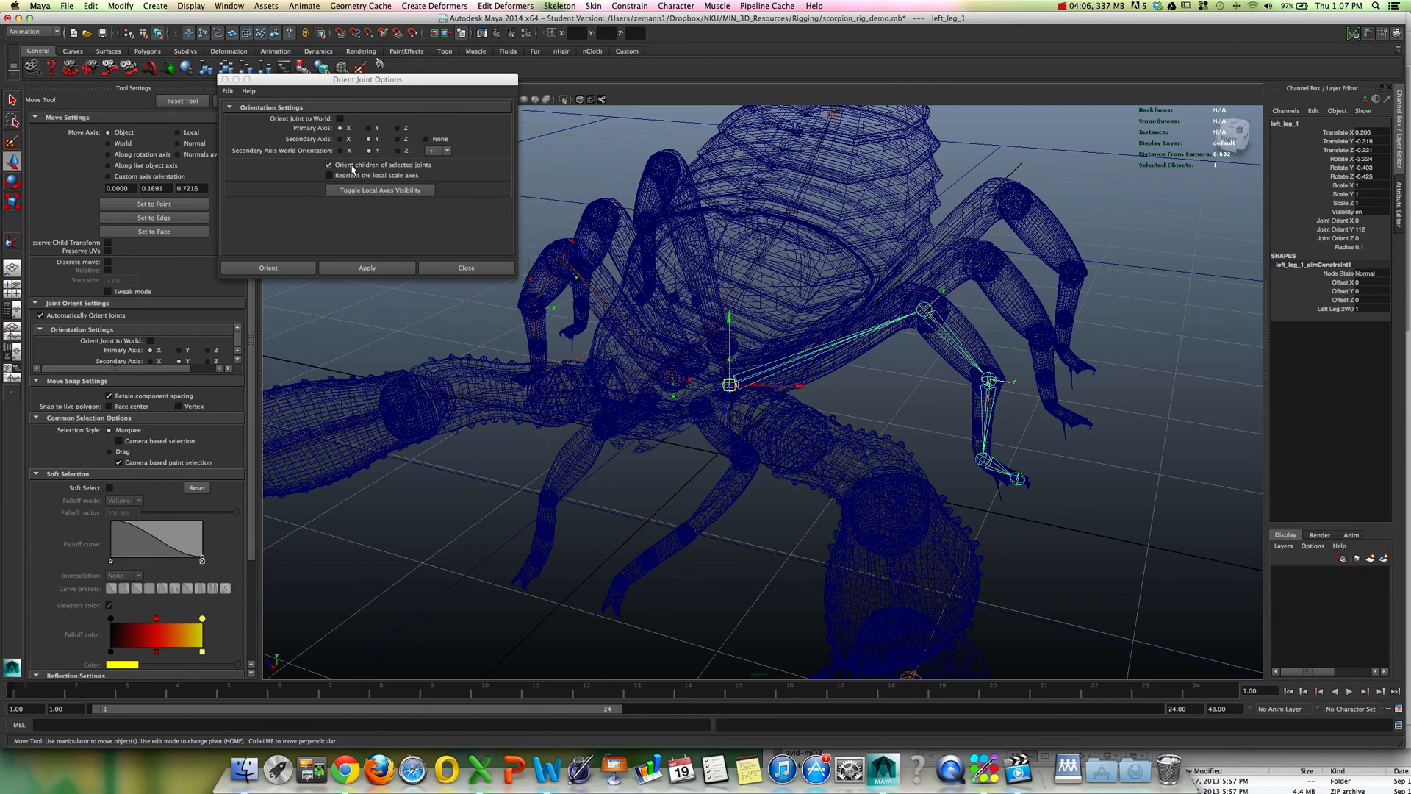
{"action": "left_click", "coordinate": [340, 118]}
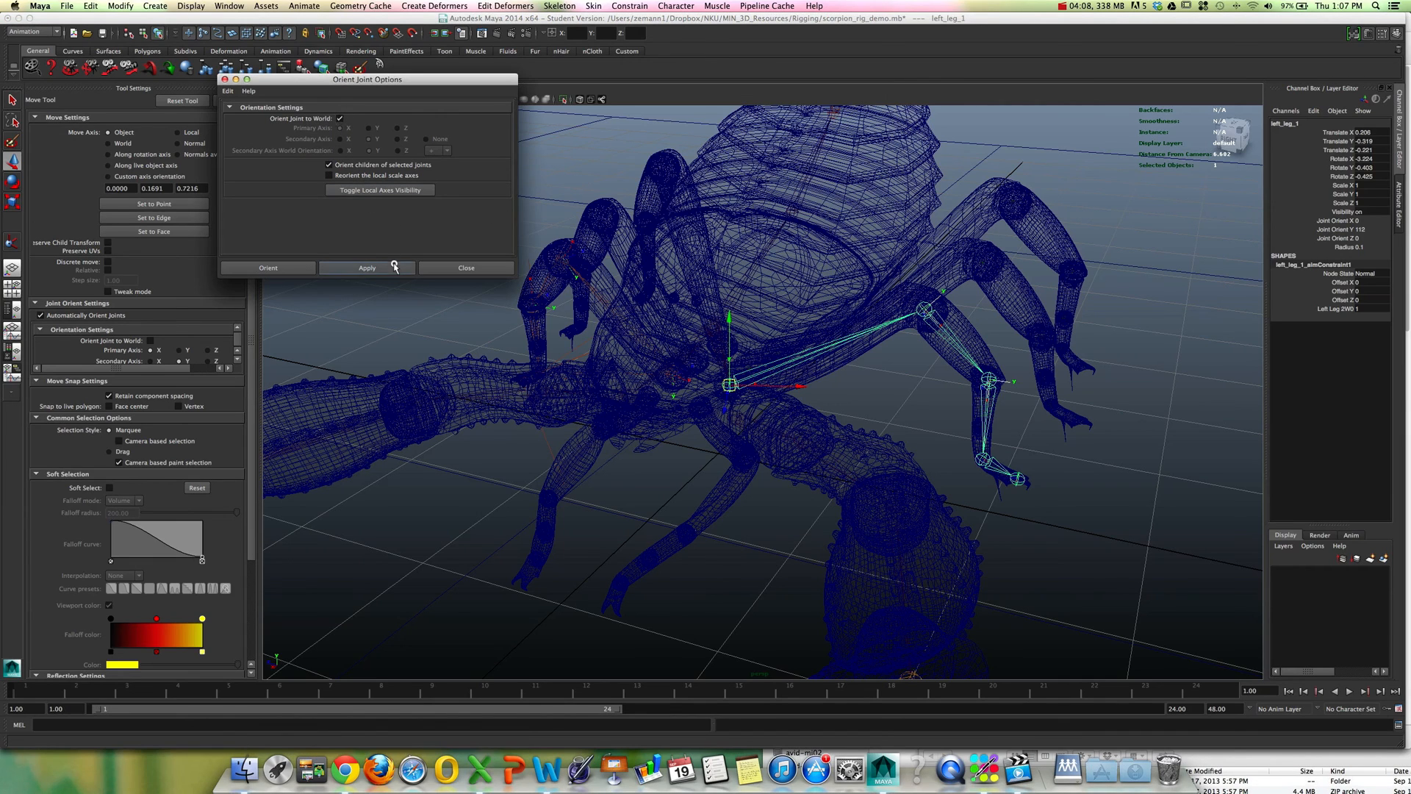
{"action": "left_click", "coordinate": [394, 267]}
{"action": "left_click_drag", "start_coordinate": [882, 403], "coordinate": [848, 397], "text": "alt"}
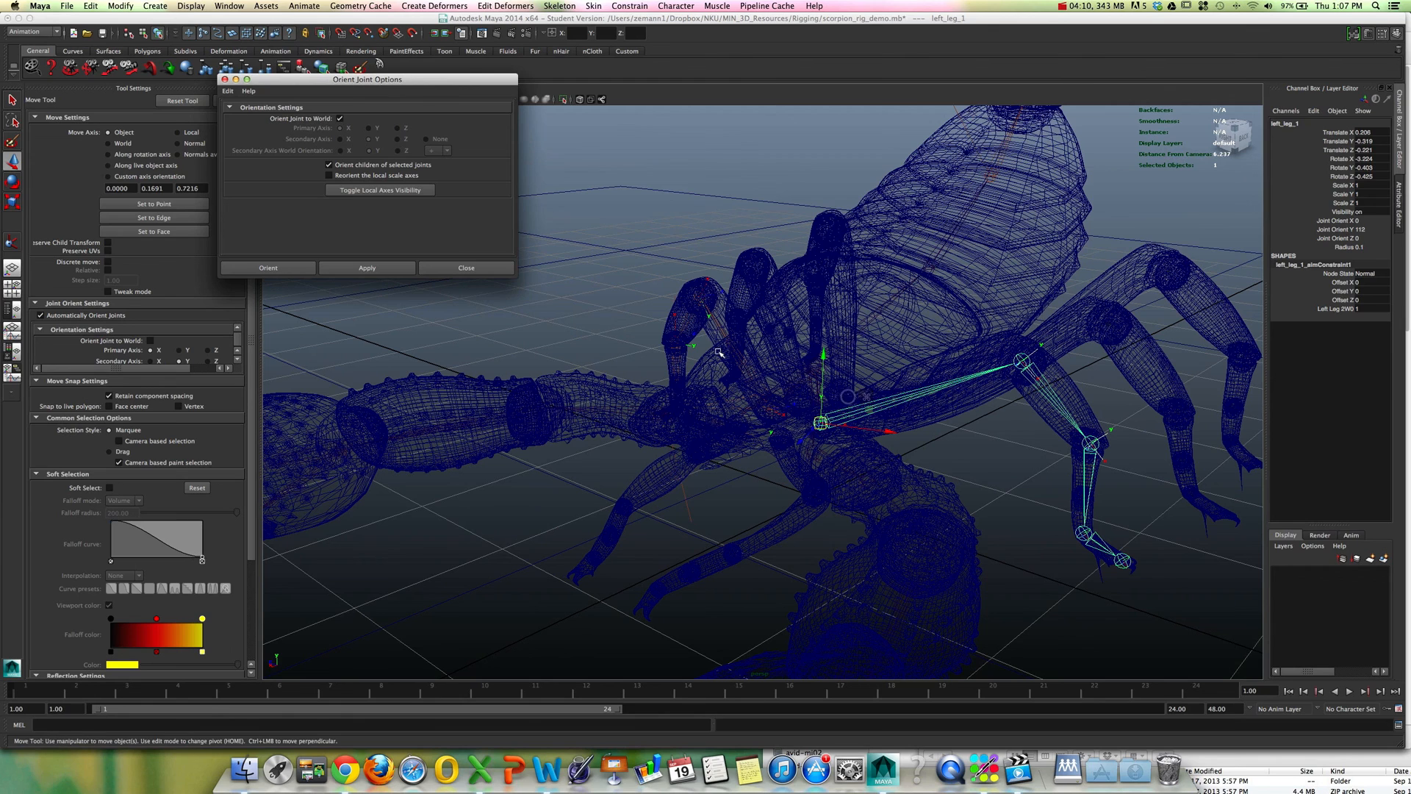
{"action": "left_click", "coordinate": [375, 267]}
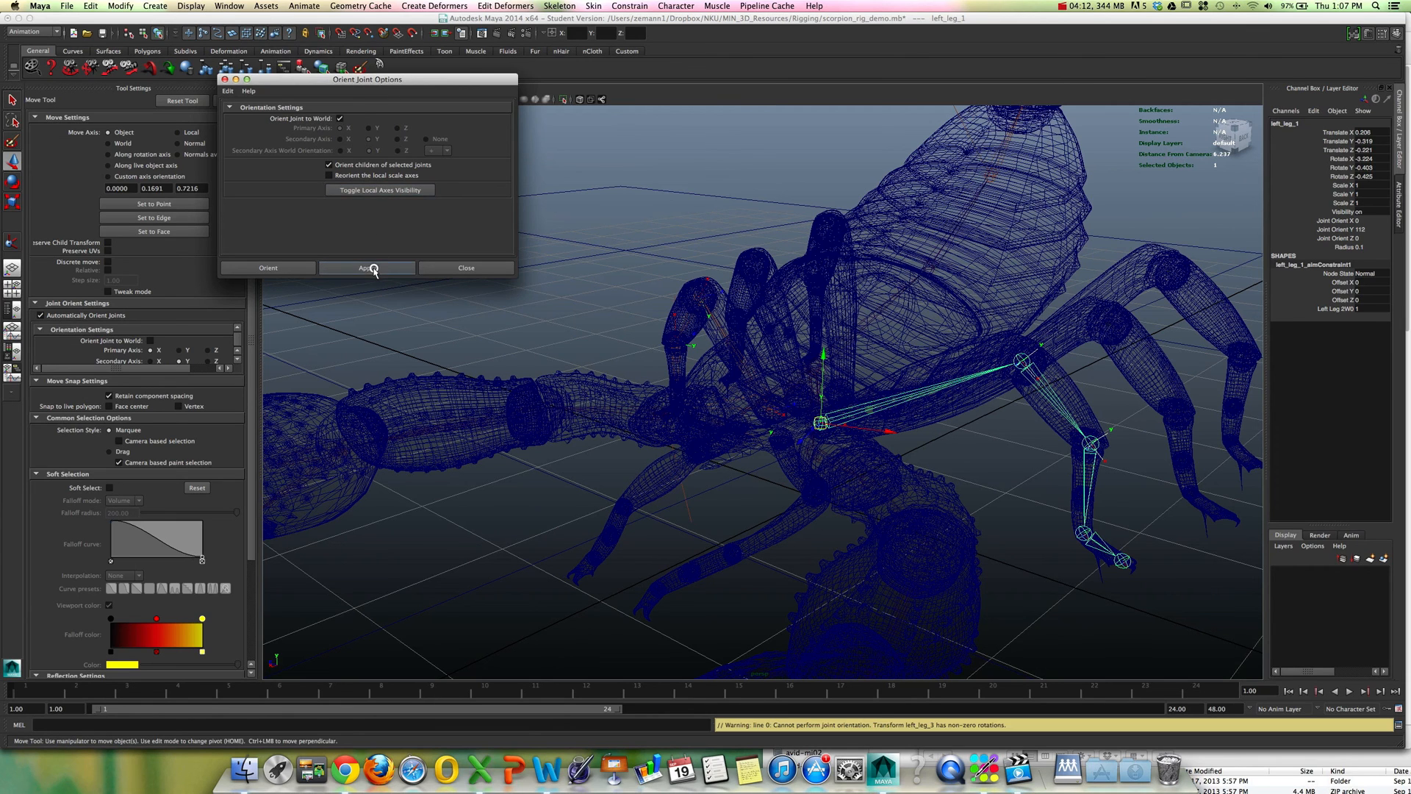
Try to orient the leg chain to world starting from its second joint, left_leg_2.
{"action": "left_click_drag", "start_coordinate": [824, 398], "coordinate": [808, 425], "text": "alt"}
{"action": "key", "text": "Up"}
{"action": "left_click", "coordinate": [866, 401]}
{"action": "left_click", "coordinate": [829, 406]}
{"action": "left_click", "coordinate": [1024, 382]}
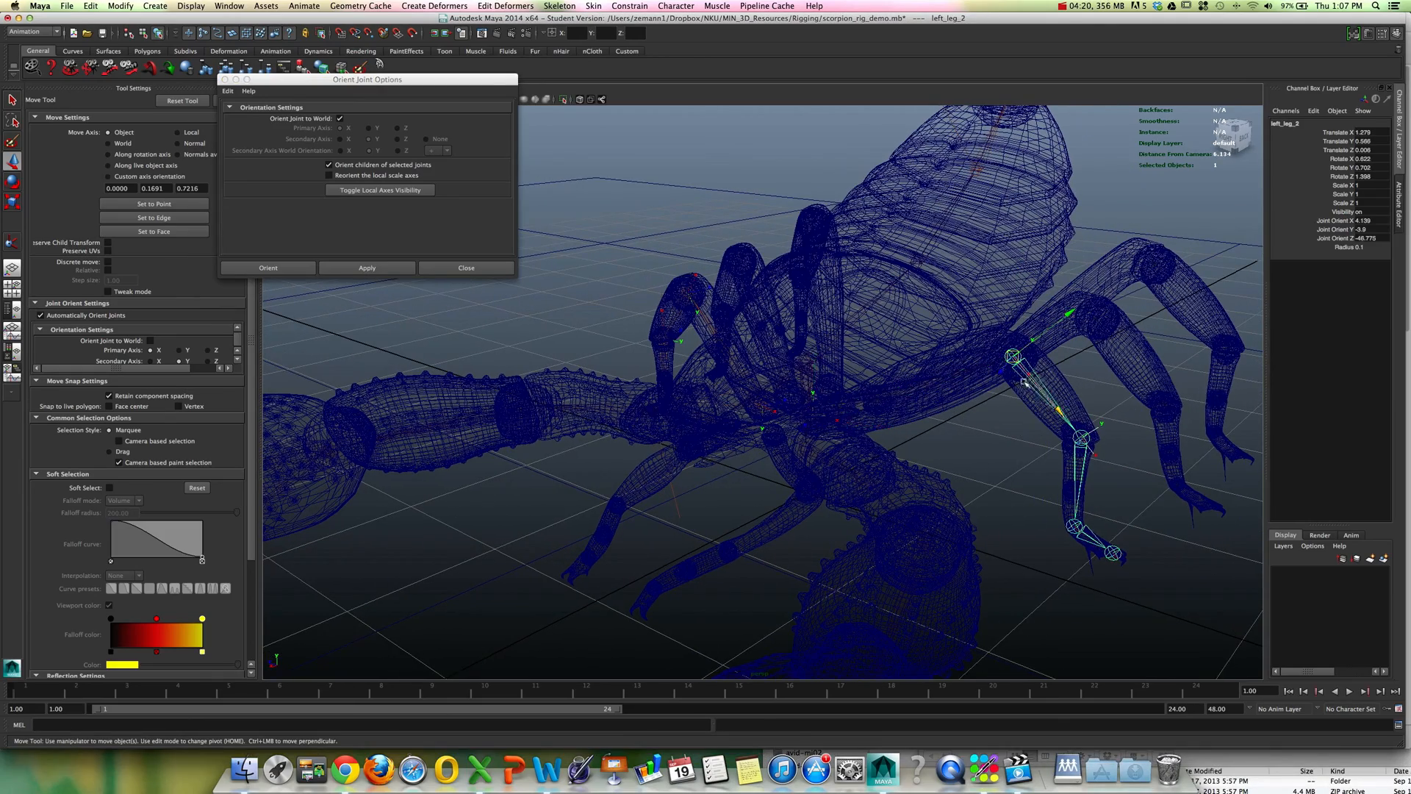
{"action": "left_click", "coordinate": [362, 266]}
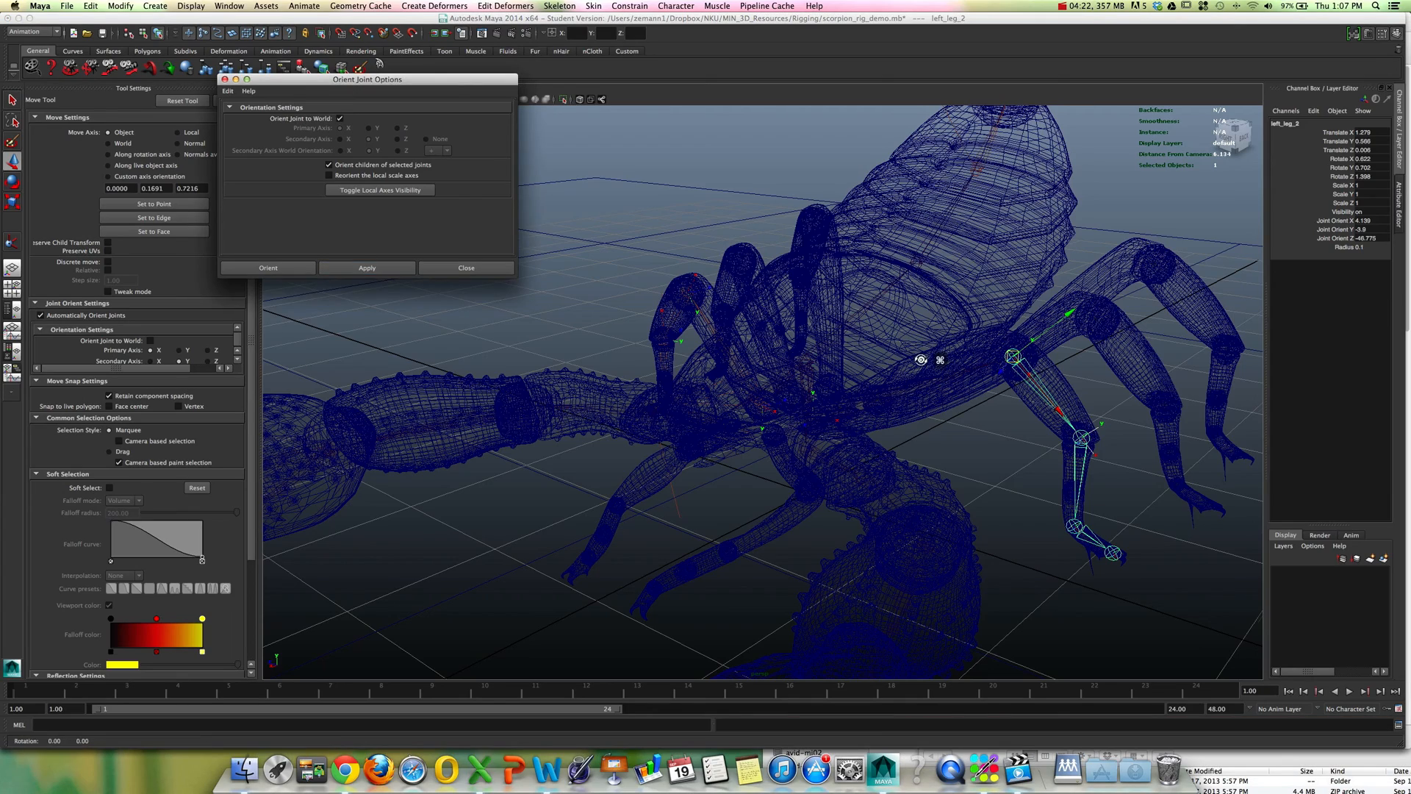
{"action": "left_click_drag", "start_coordinate": [929, 363], "coordinate": [920, 360], "text": "alt"}
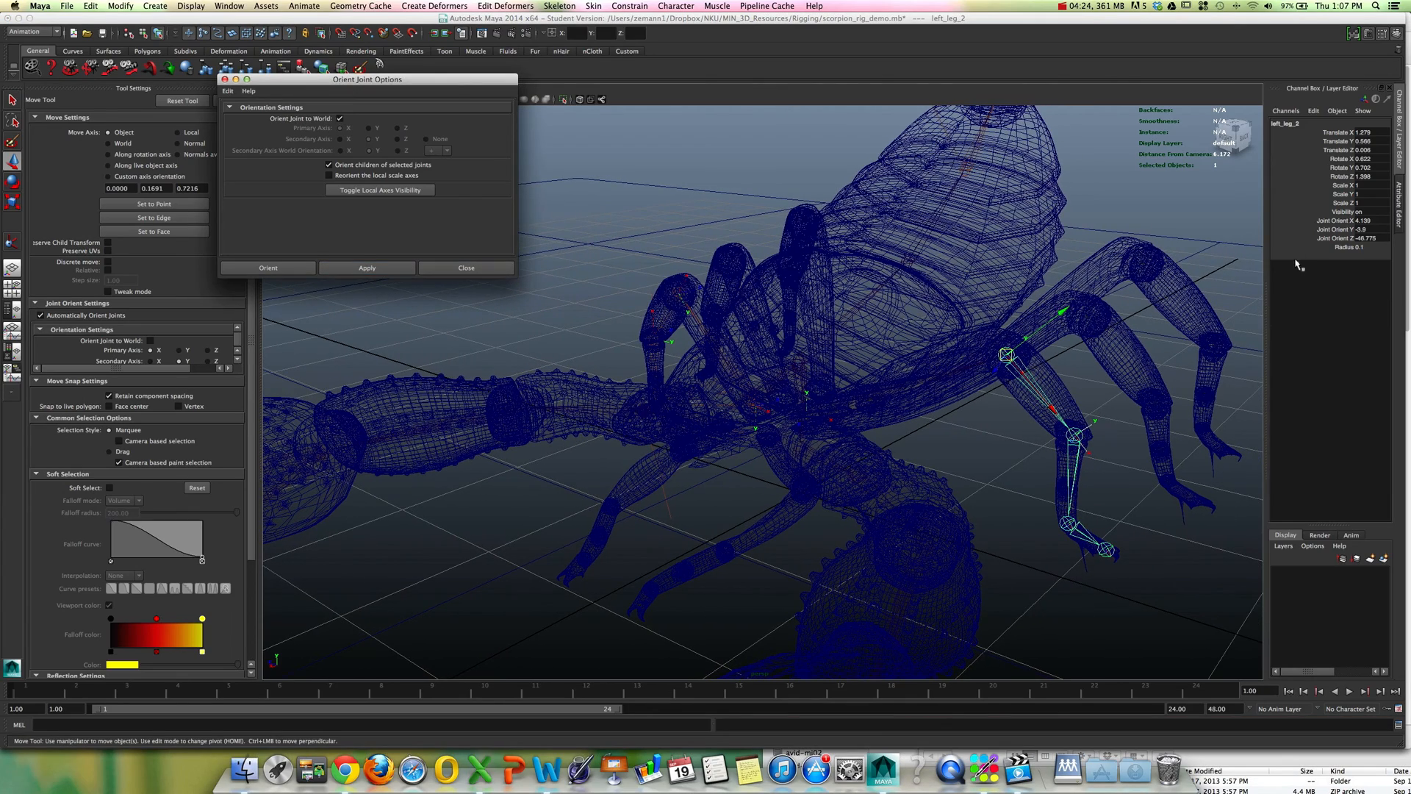
Set Rotate X, Y and Z to 0 on the leg joints left_leg_1 and left_leg_2.
{"action": "left_click_drag", "start_coordinate": [1001, 376], "coordinate": [979, 366], "text": "alt"}
{"action": "left_click", "coordinate": [959, 370]}
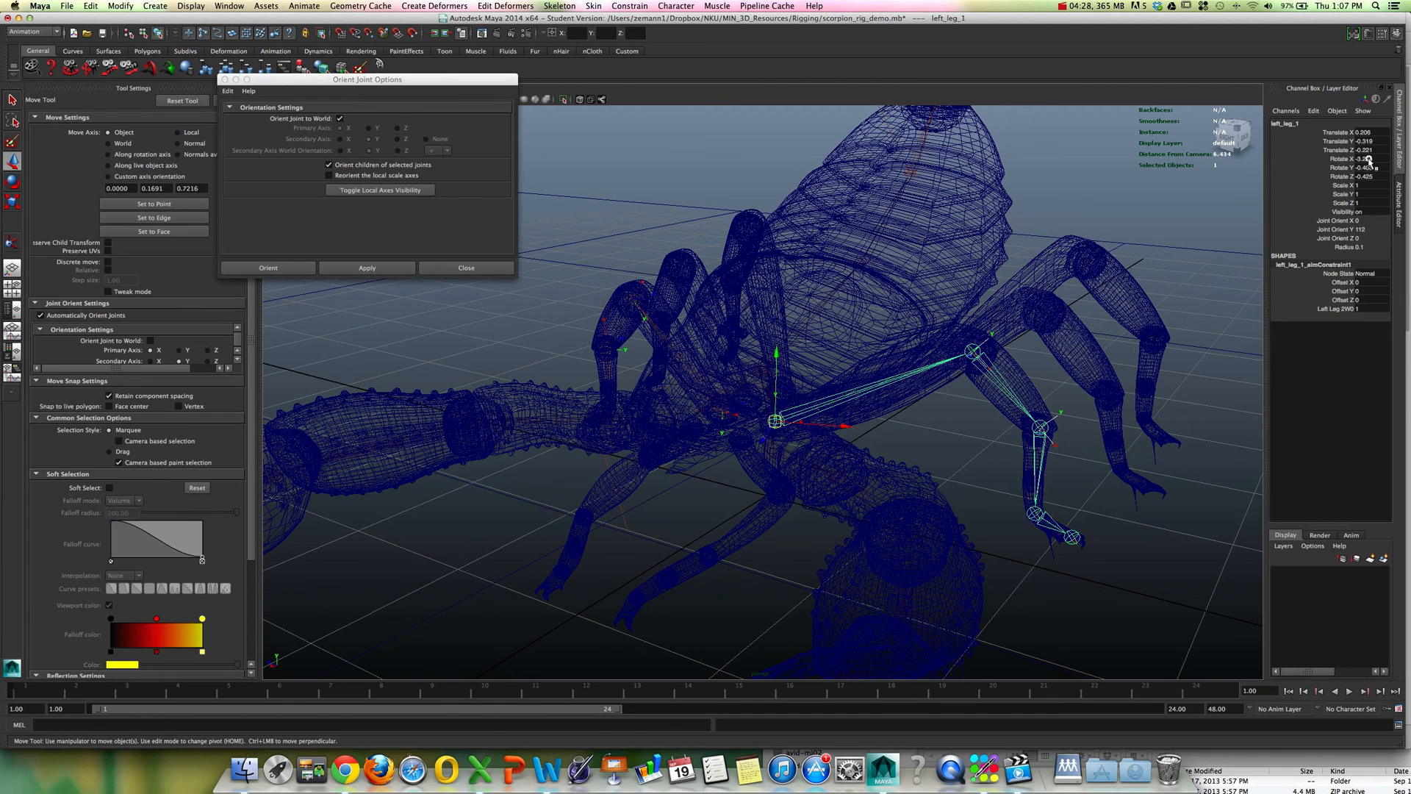
{"action": "type", "text": "0"}
{"action": "key", "text": "Return"}
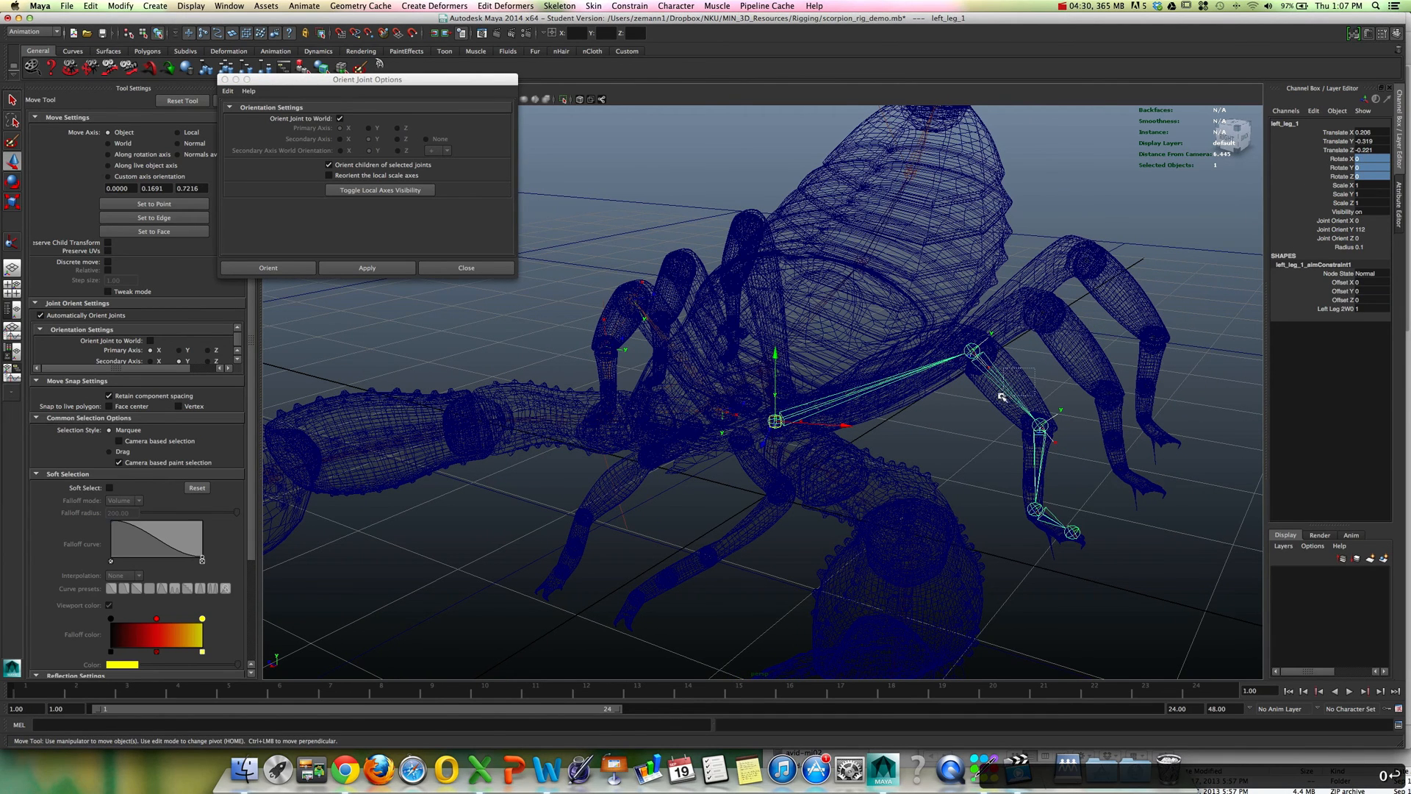
{"action": "left_click", "coordinate": [1001, 397]}
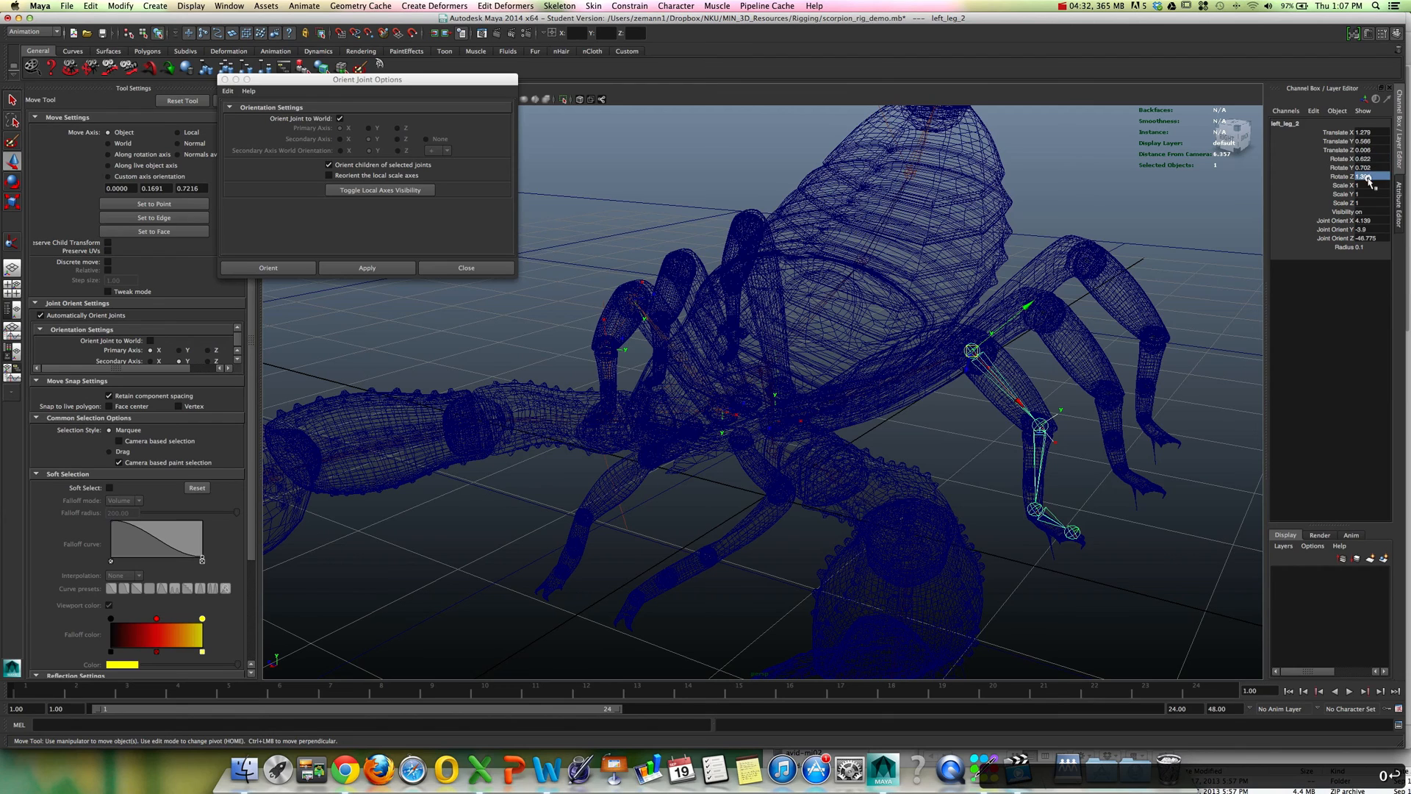
{"action": "left_click_drag", "start_coordinate": [1368, 180], "coordinate": [1364, 159]}
{"action": "type", "text": "0"}
{"action": "key", "text": "Return"}
Set Rotate X, Y and Z to 0 on left_leg_3, and check the rotation channels of left_leg_4.
{"action": "left_click", "coordinate": [1034, 477]}
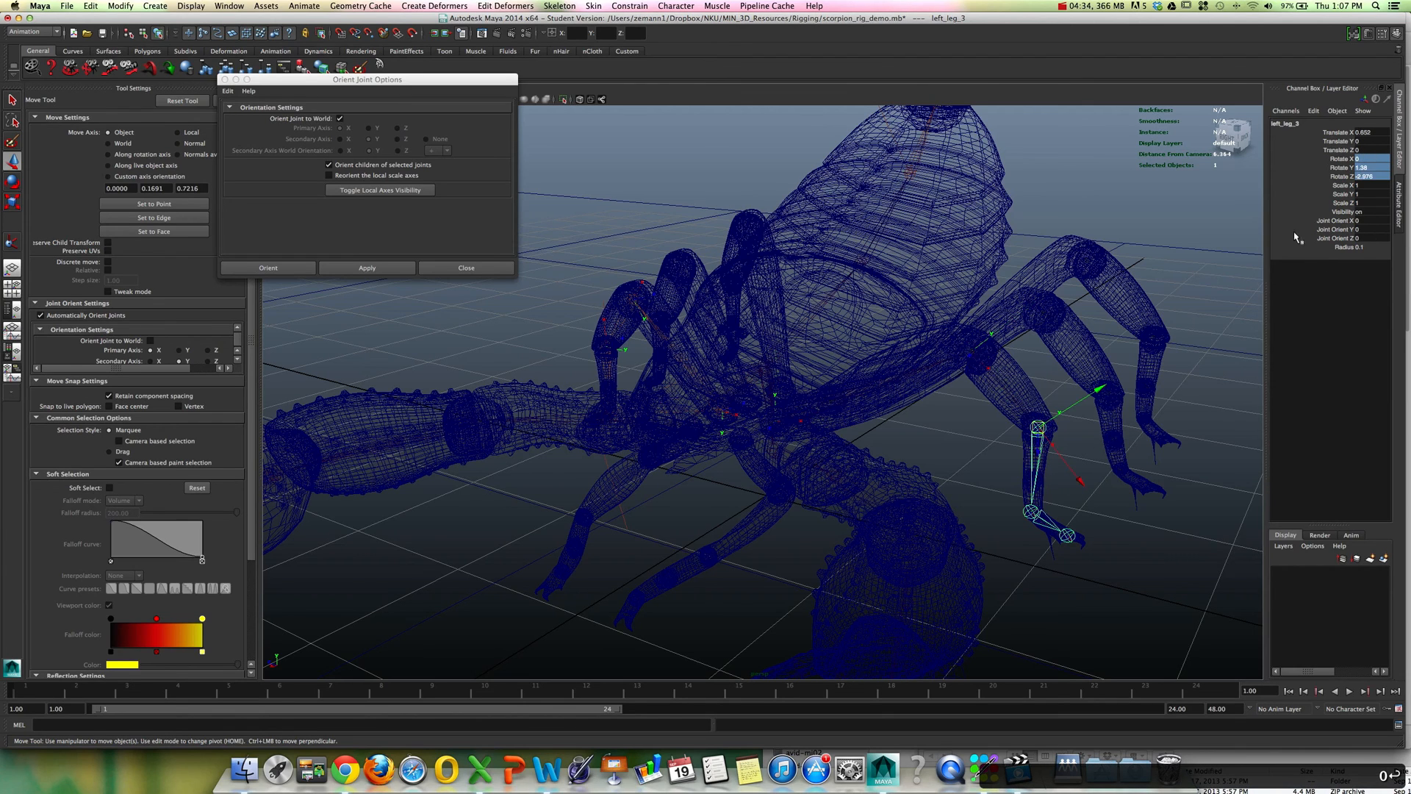
{"action": "type", "text": "0"}
{"action": "key", "text": "Return"}
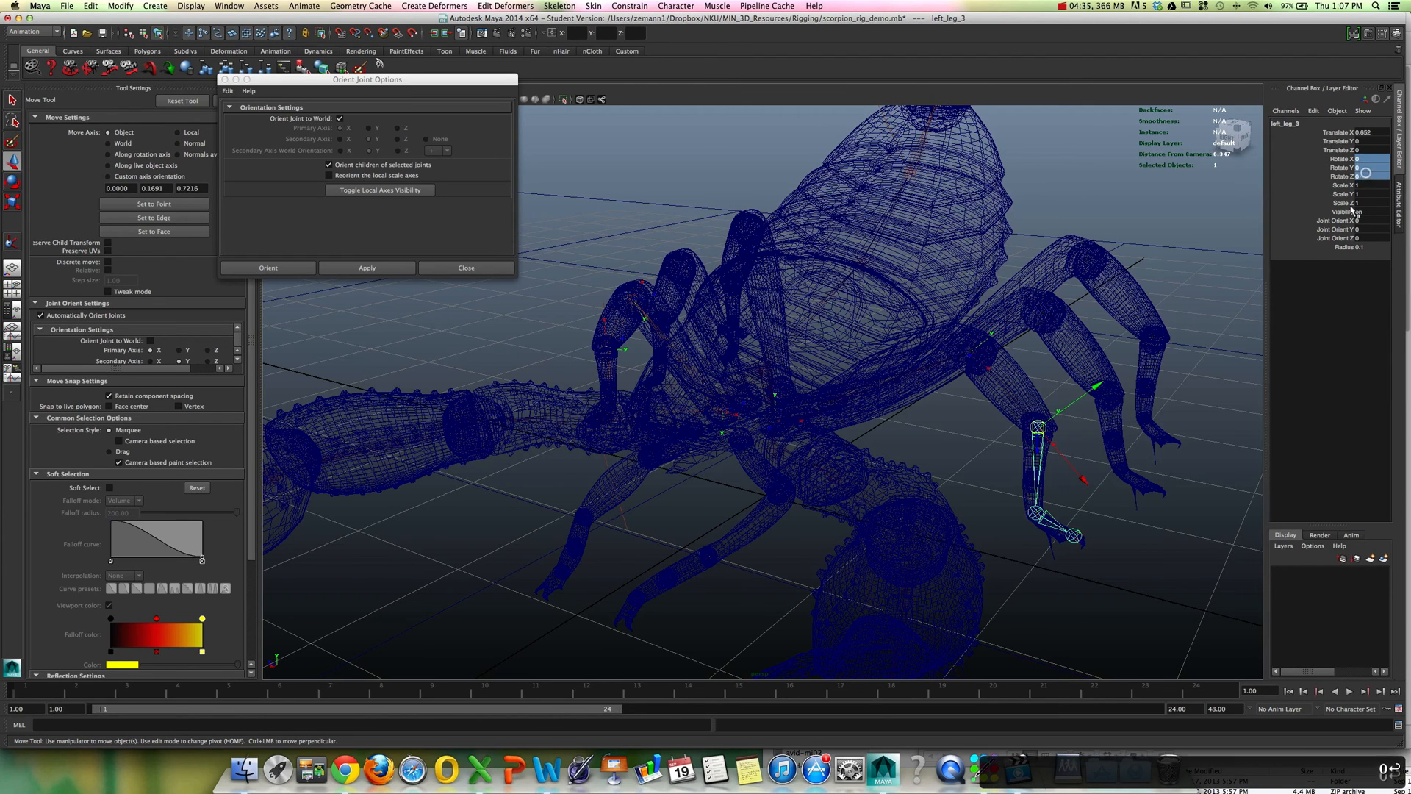
{"action": "left_click", "coordinate": [1055, 527]}
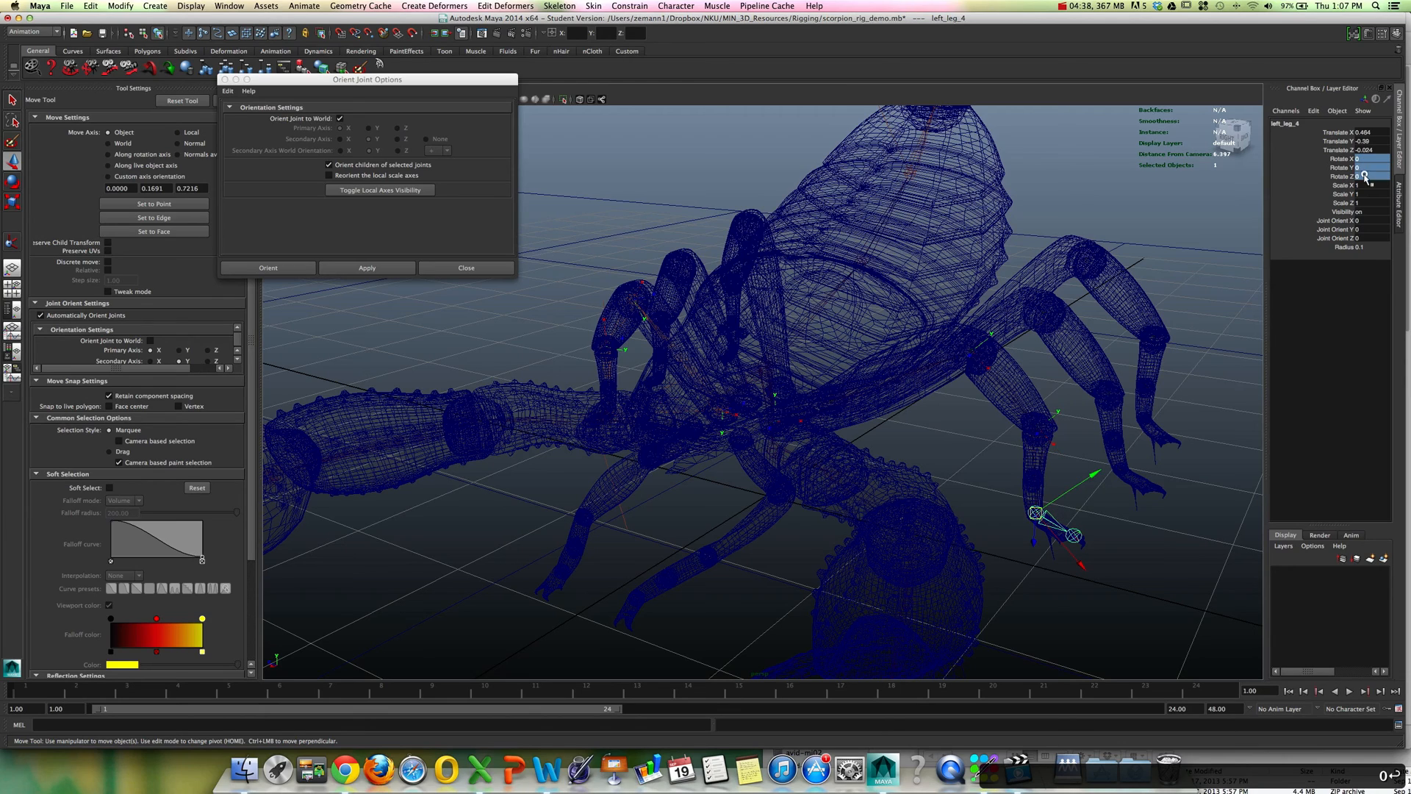
Orient the whole leg chain to world from left_leg_1, and select left_leg_4 to check its axes.
{"action": "left_click_drag", "start_coordinate": [1123, 349], "coordinate": [930, 377], "text": "alt"}
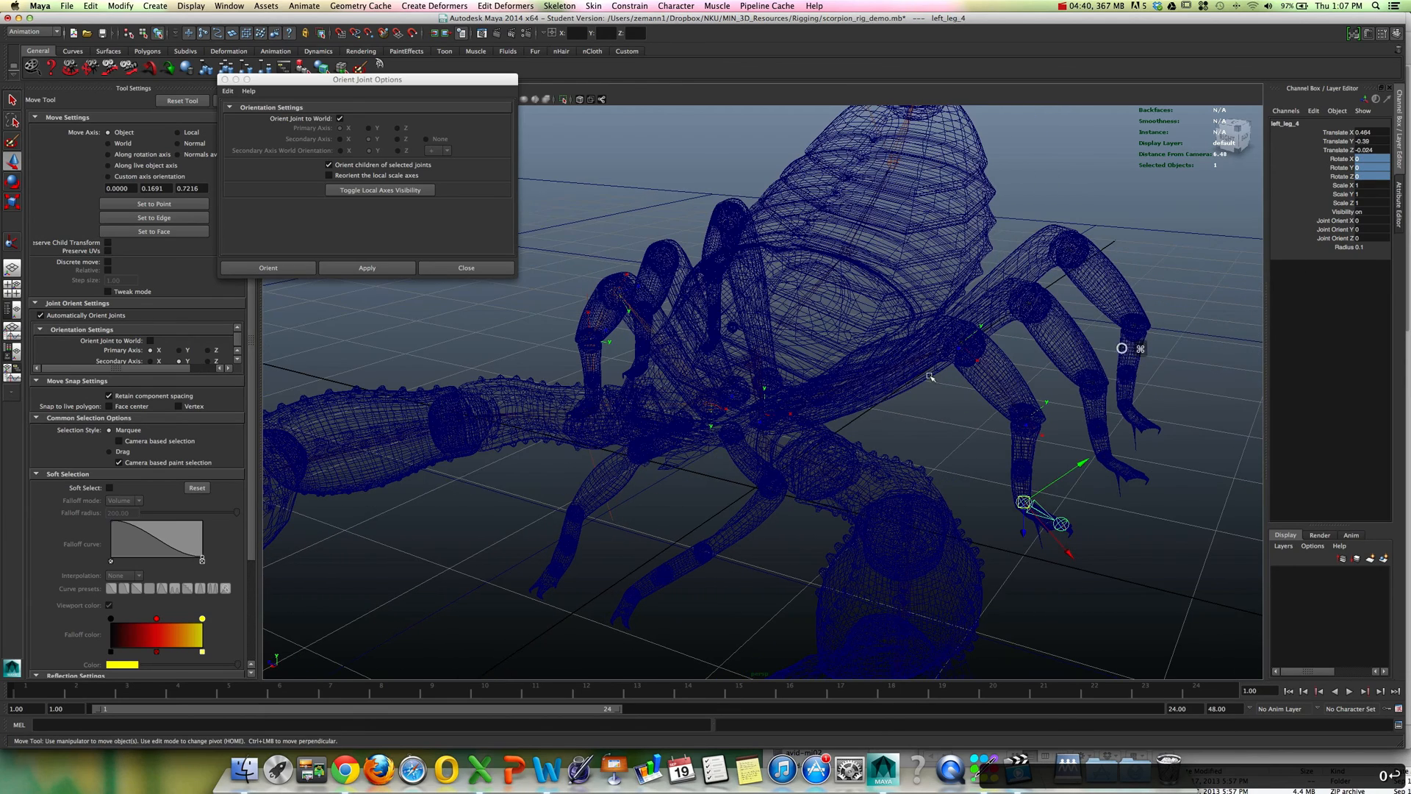
{"action": "left_click", "coordinate": [889, 368]}
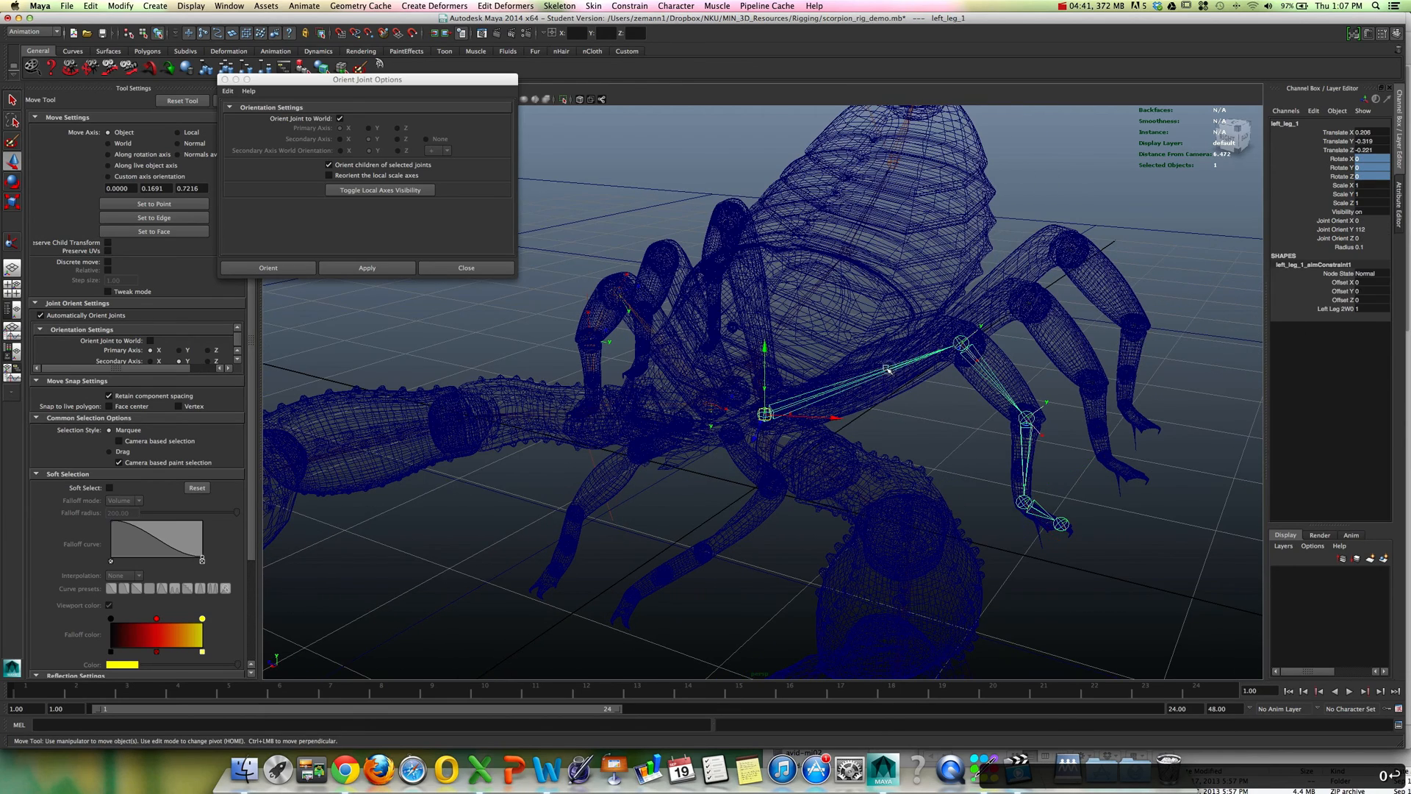
{"action": "left_click", "coordinate": [389, 269]}
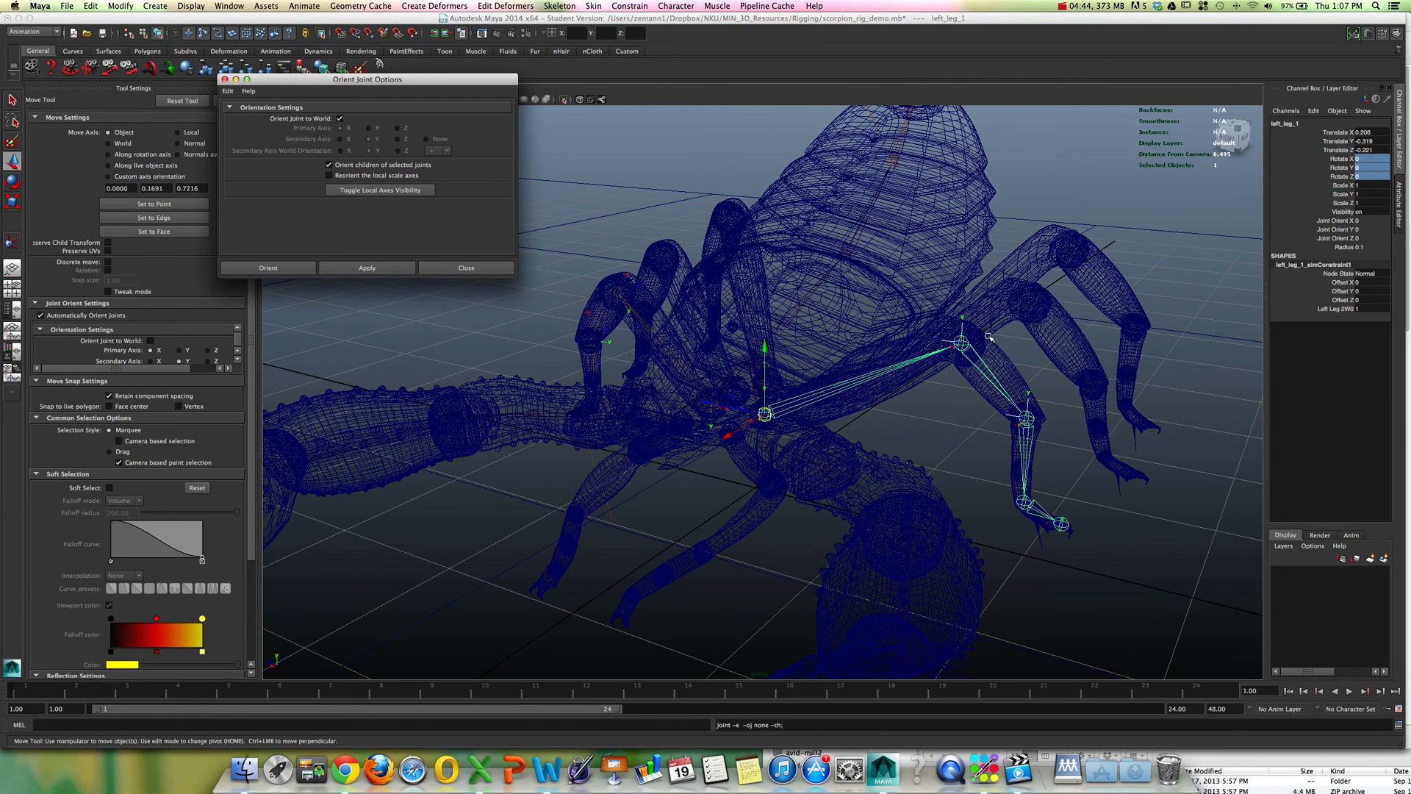
{"action": "left_click", "coordinate": [1025, 509]}
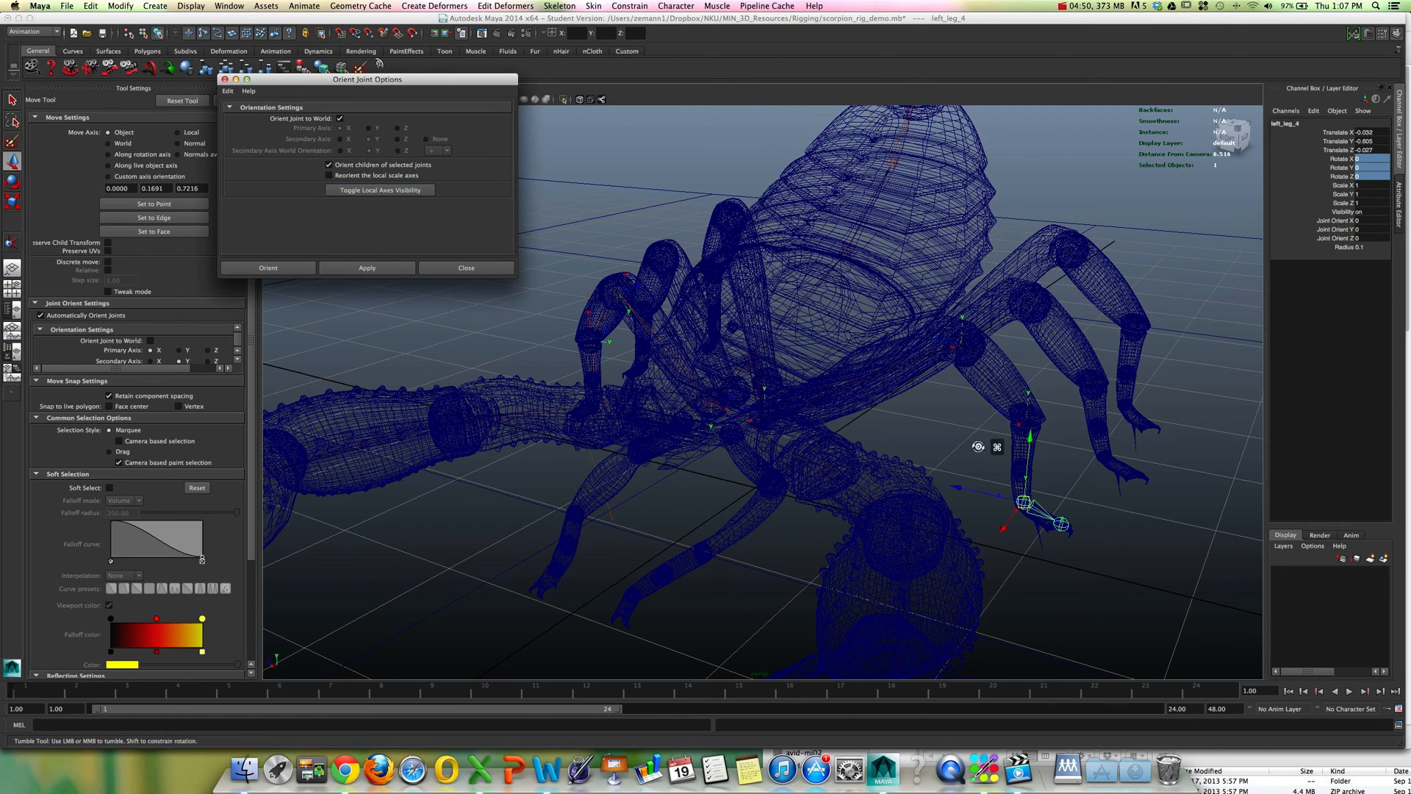
Orient the chain from left_leg_2 with Orient Joint to World off, primary axis X, secondary axis Y, and secondary axis world orientation Y.
{"action": "left_click", "coordinate": [996, 363]}
{"action": "left_click", "coordinate": [986, 364]}
{"action": "left_click_drag", "start_coordinate": [1110, 401], "coordinate": [747, 321], "text": "super"}
{"action": "right_click_drag", "start_coordinate": [889, 363], "coordinate": [975, 382], "text": "super"}
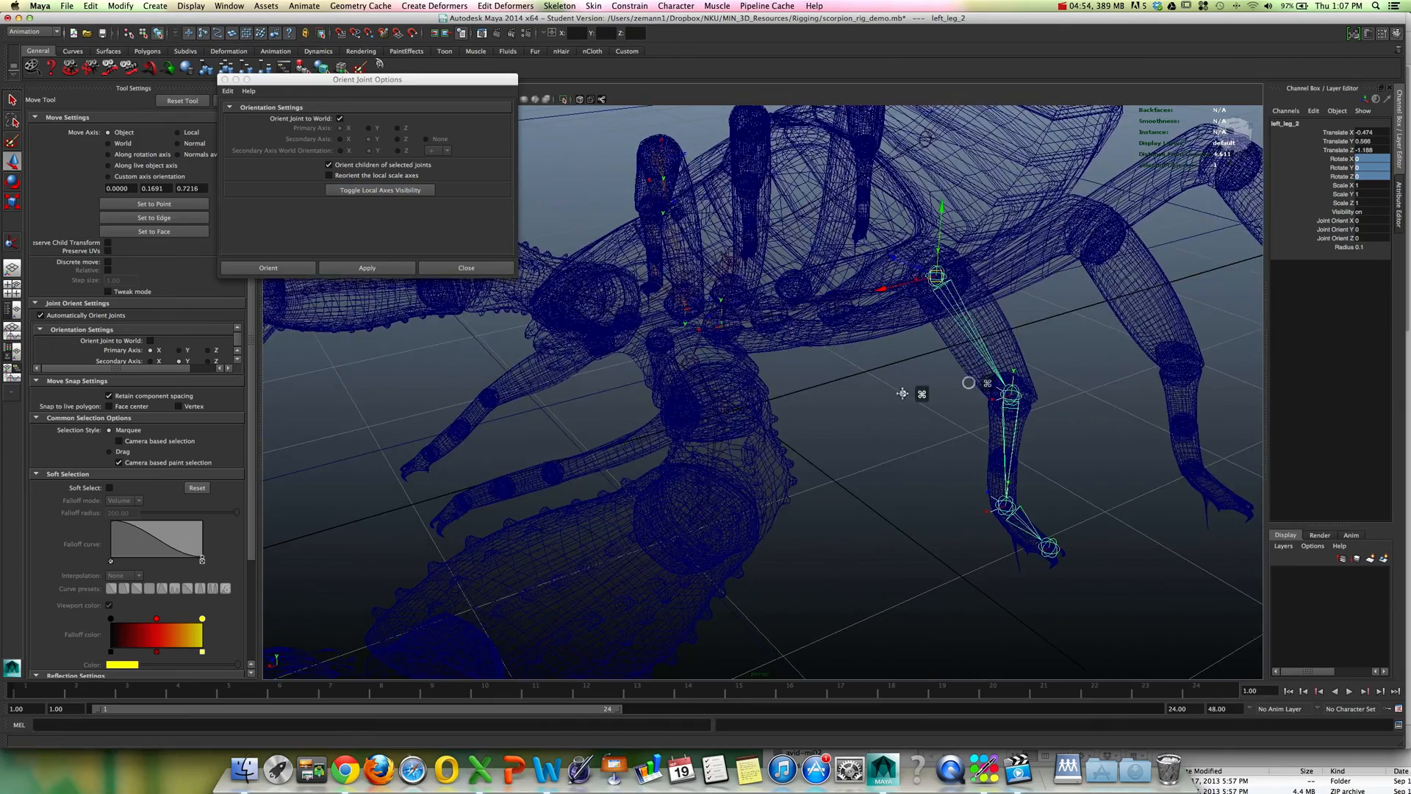
{"action": "left_click_drag", "start_coordinate": [909, 390], "coordinate": [769, 434], "text": "super"}
{"action": "right_click_drag", "start_coordinate": [872, 438], "coordinate": [935, 446], "text": "super"}
{"action": "left_click_drag", "start_coordinate": [888, 439], "coordinate": [847, 433], "text": "super"}
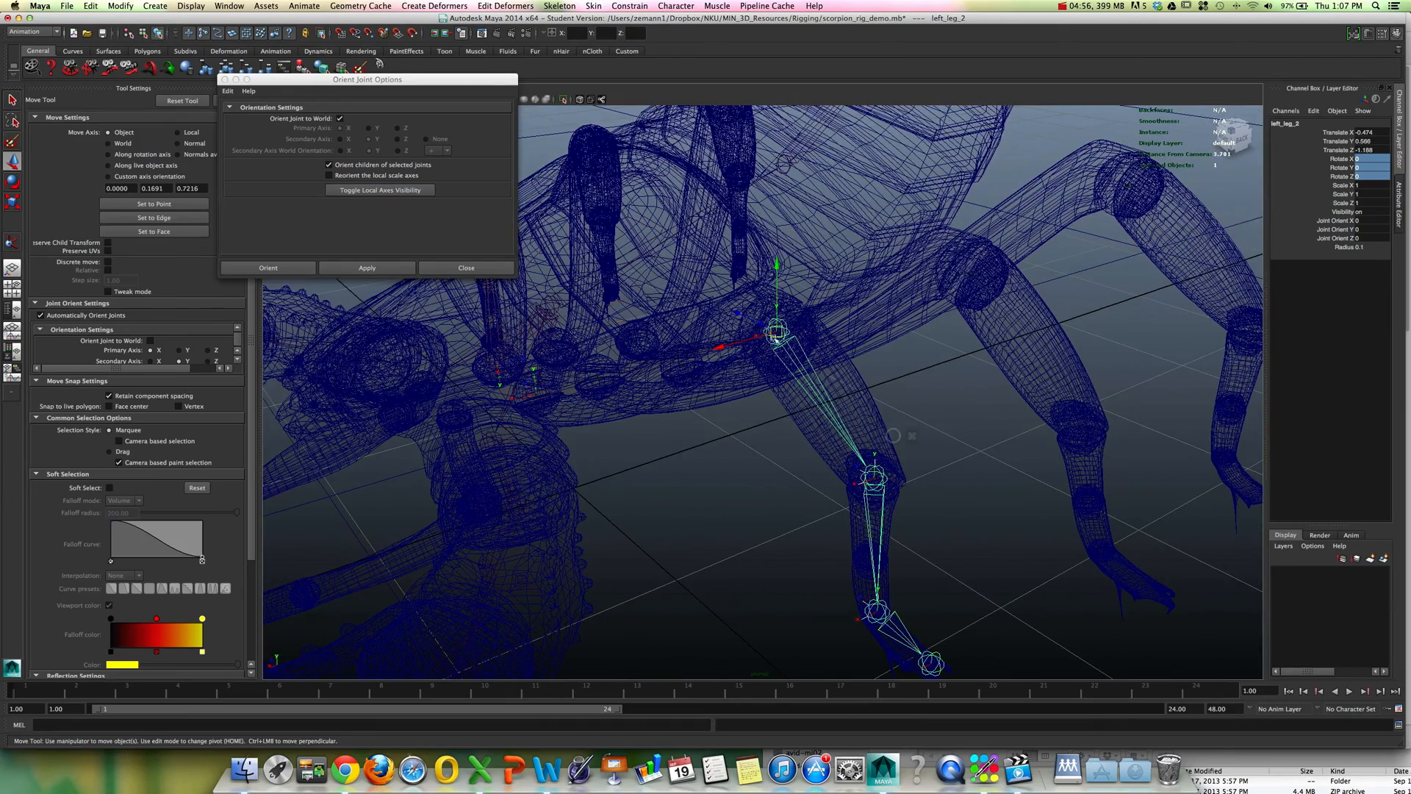
{"action": "left_click", "coordinate": [341, 119]}
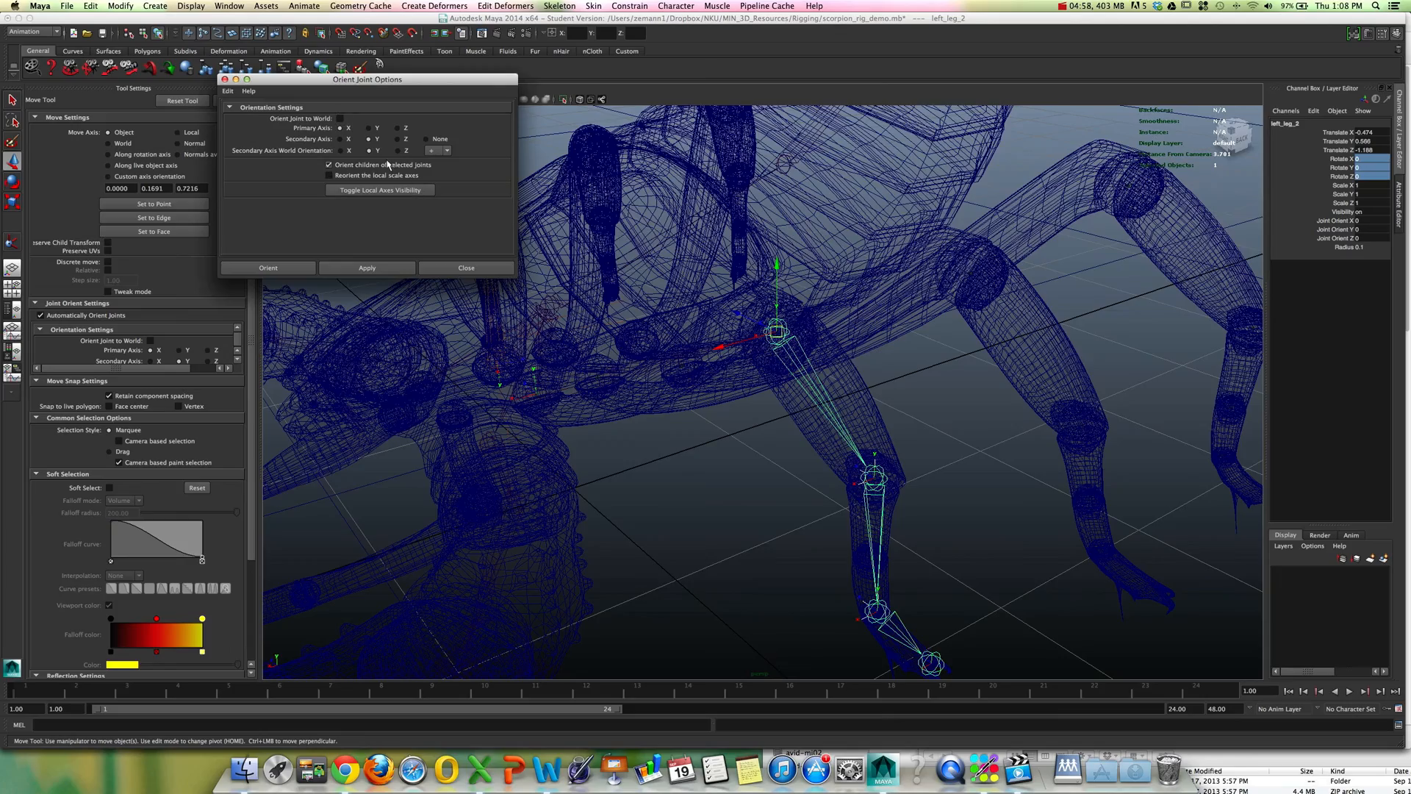
{"action": "left_click", "coordinate": [370, 269]}
Test-rotate left_leg_2 to check its bending axis, undo the rotation, and return to the Select tool.
{"action": "left_click_drag", "start_coordinate": [719, 346], "coordinate": [662, 315], "text": "super"}
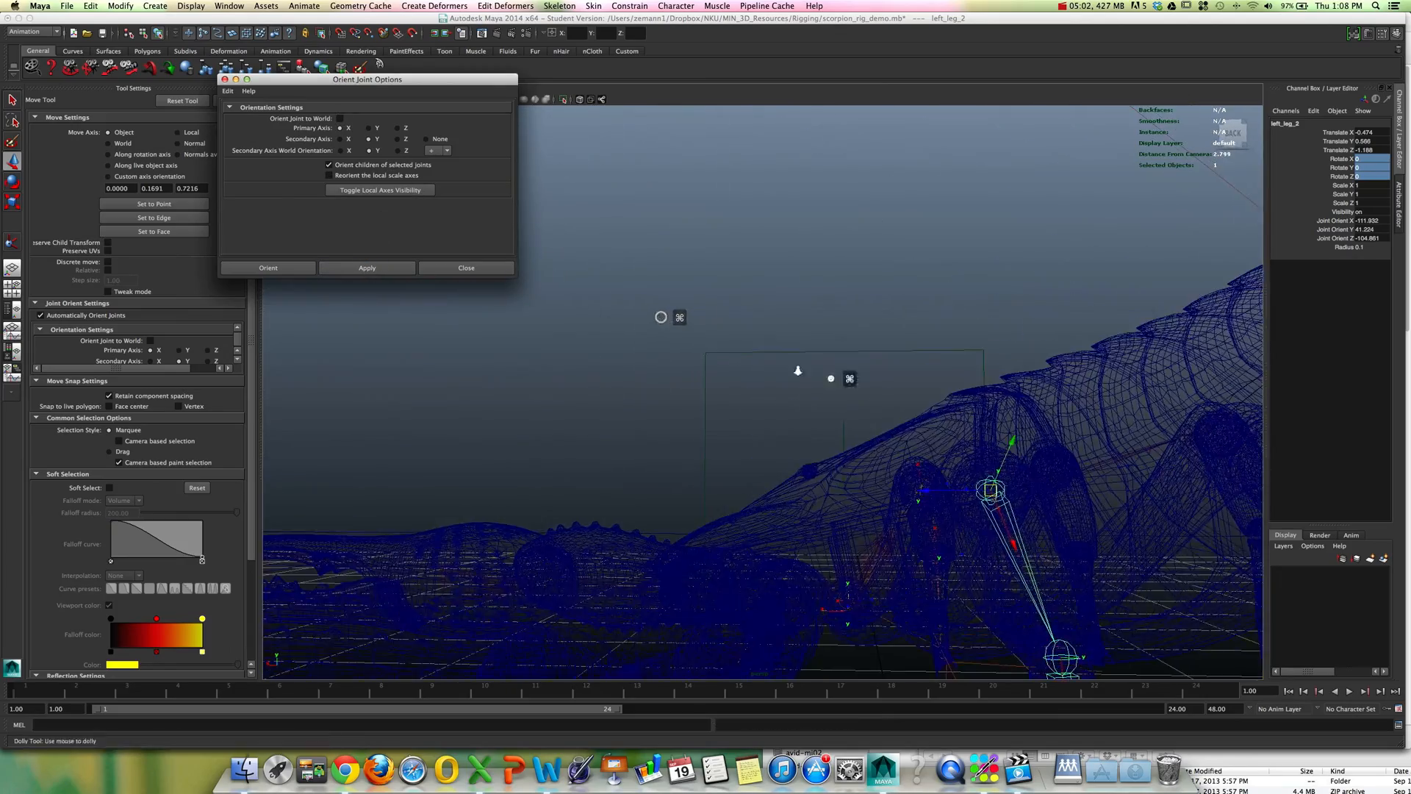
{"action": "right_click_drag", "start_coordinate": [832, 378], "coordinate": [636, 346], "text": "super"}
{"action": "left_click_drag", "start_coordinate": [636, 346], "coordinate": [780, 409], "text": "super"}
{"action": "key", "text": "e"}
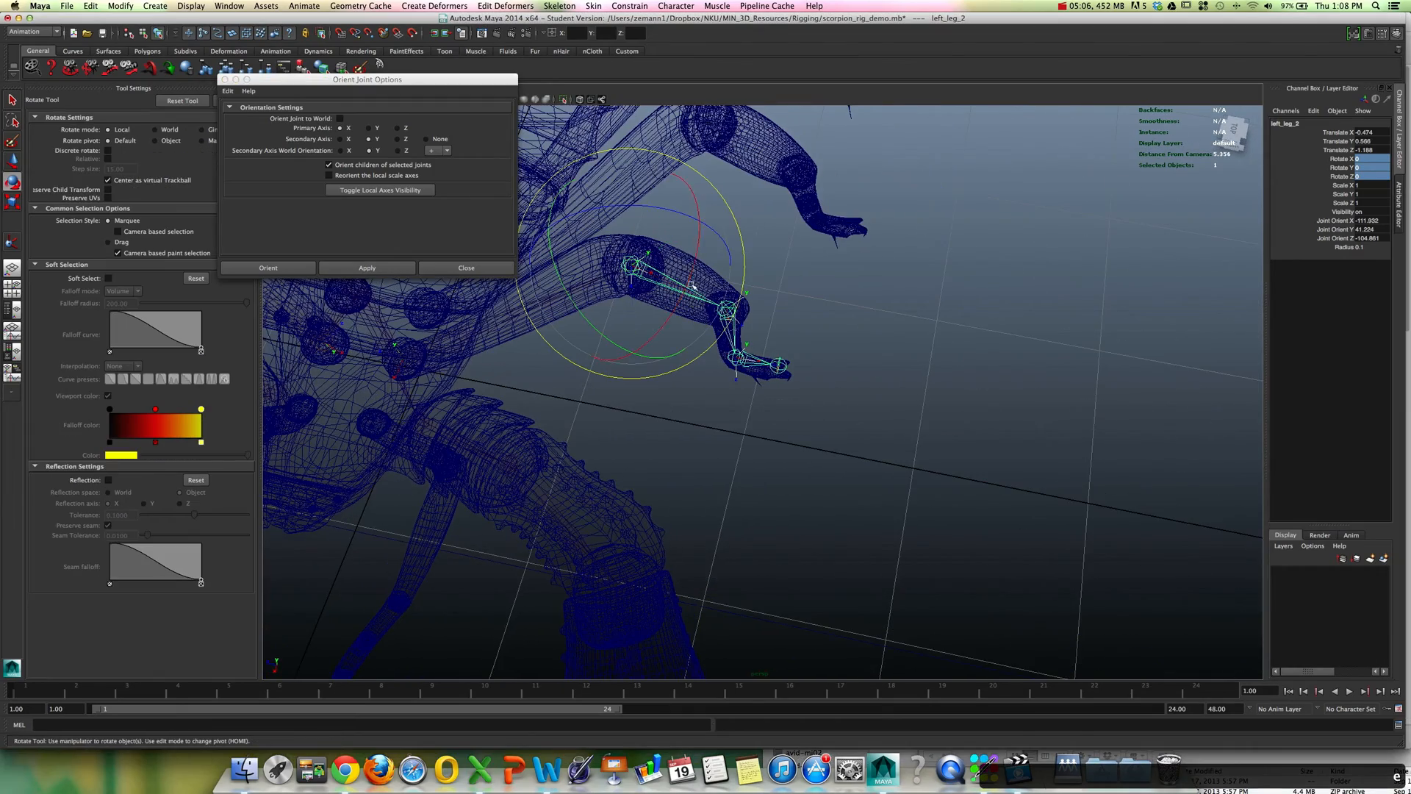
{"action": "mouse_move", "coordinate": [713, 229]}
{"action": "left_mouse_down"}
{"action": "mouse_move", "coordinate": [733, 259]}
{"action": "mouse_move", "coordinate": [686, 229]}
{"action": "left_mouse_up"}
{"action": "key", "text": "z"}
{"action": "left_click_drag", "start_coordinate": [778, 350], "coordinate": [765, 313], "text": "super"}
{"action": "key", "text": "q"}
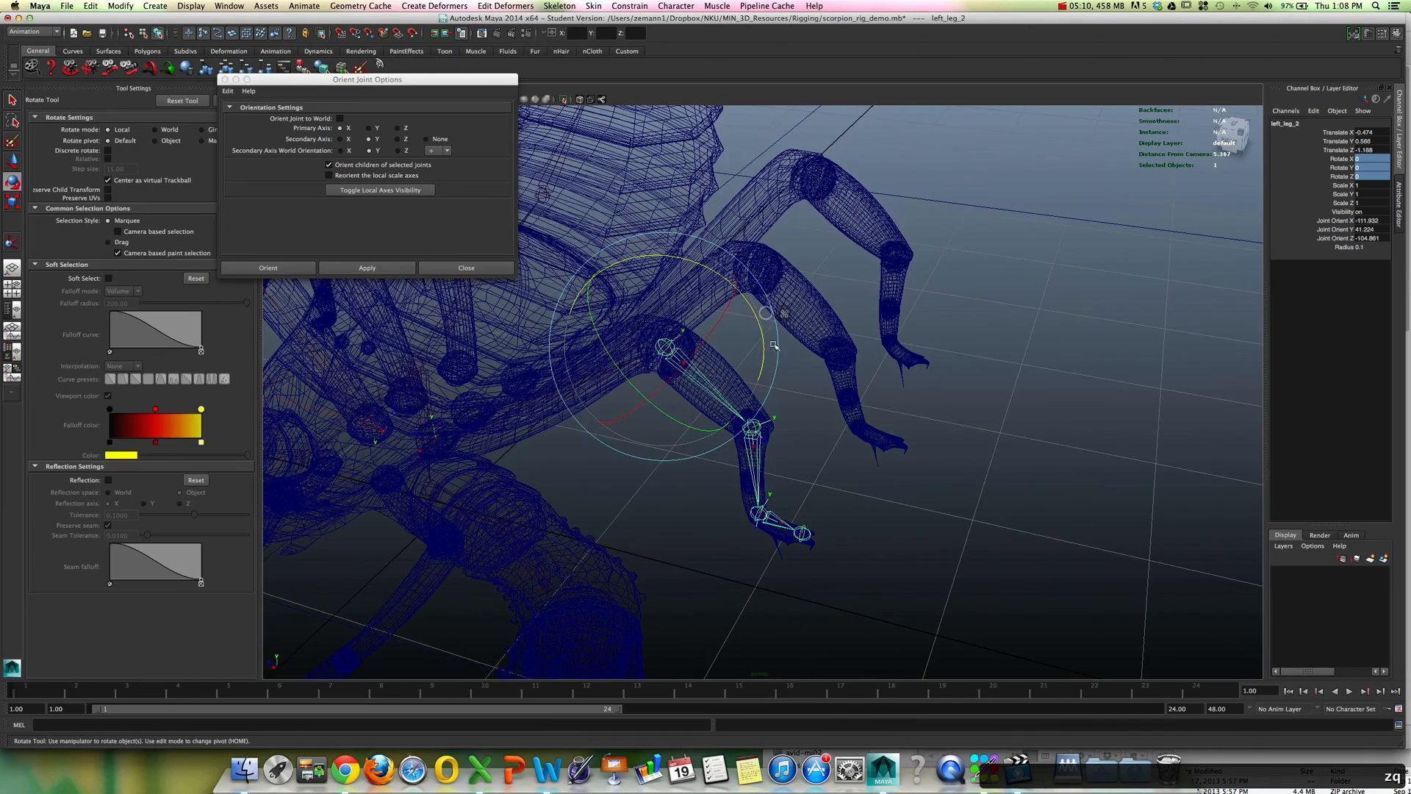
Select left_leg_3 and turn off orienting the children of selected joints.
{"action": "left_click", "coordinate": [757, 448]}
{"action": "left_click_drag", "start_coordinate": [809, 450], "coordinate": [737, 464], "text": "super"}
{"action": "right_click_drag", "start_coordinate": [823, 478], "coordinate": [927, 516], "text": "super"}
{"action": "middle_click_drag", "start_coordinate": [927, 516], "coordinate": [827, 506], "text": "super"}
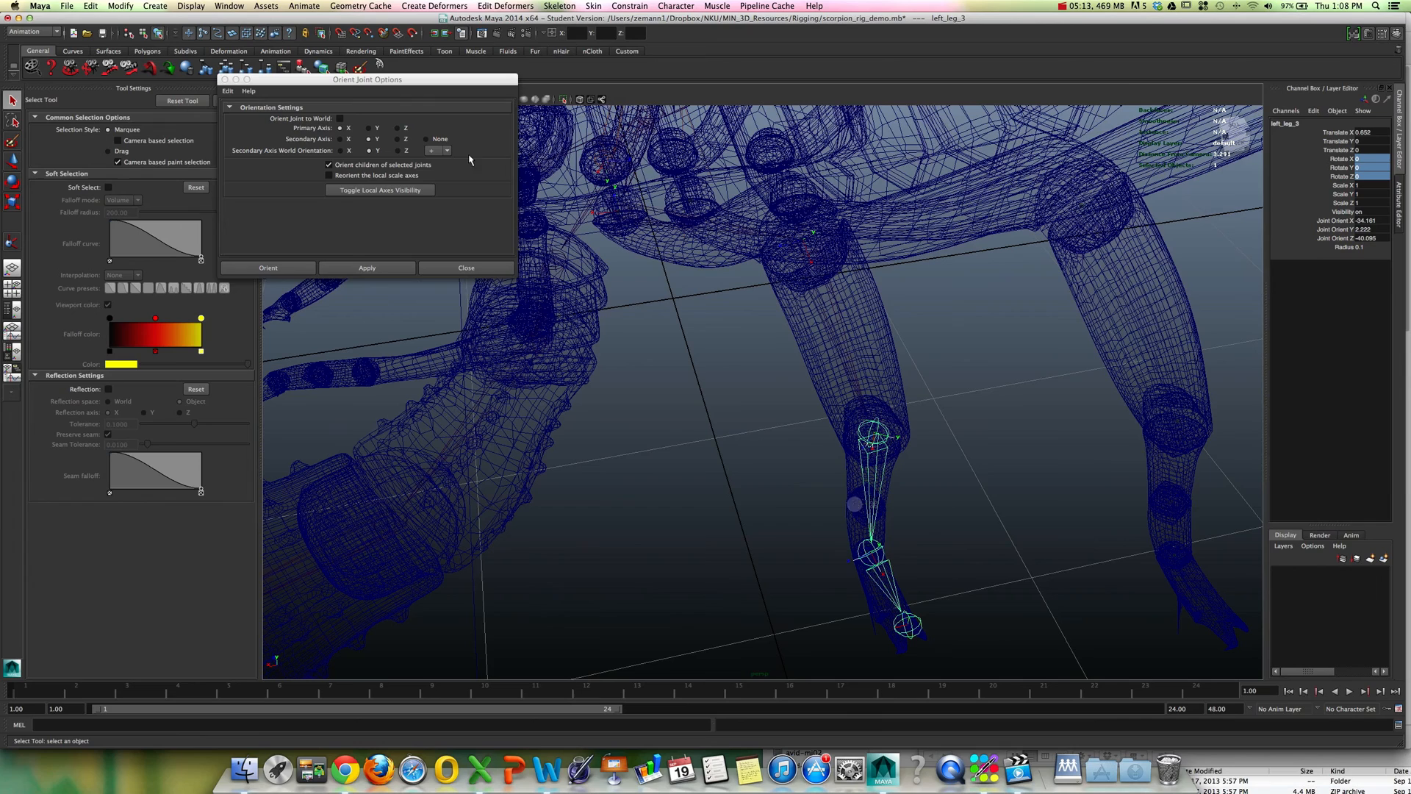
{"action": "left_click", "coordinate": [409, 168]}
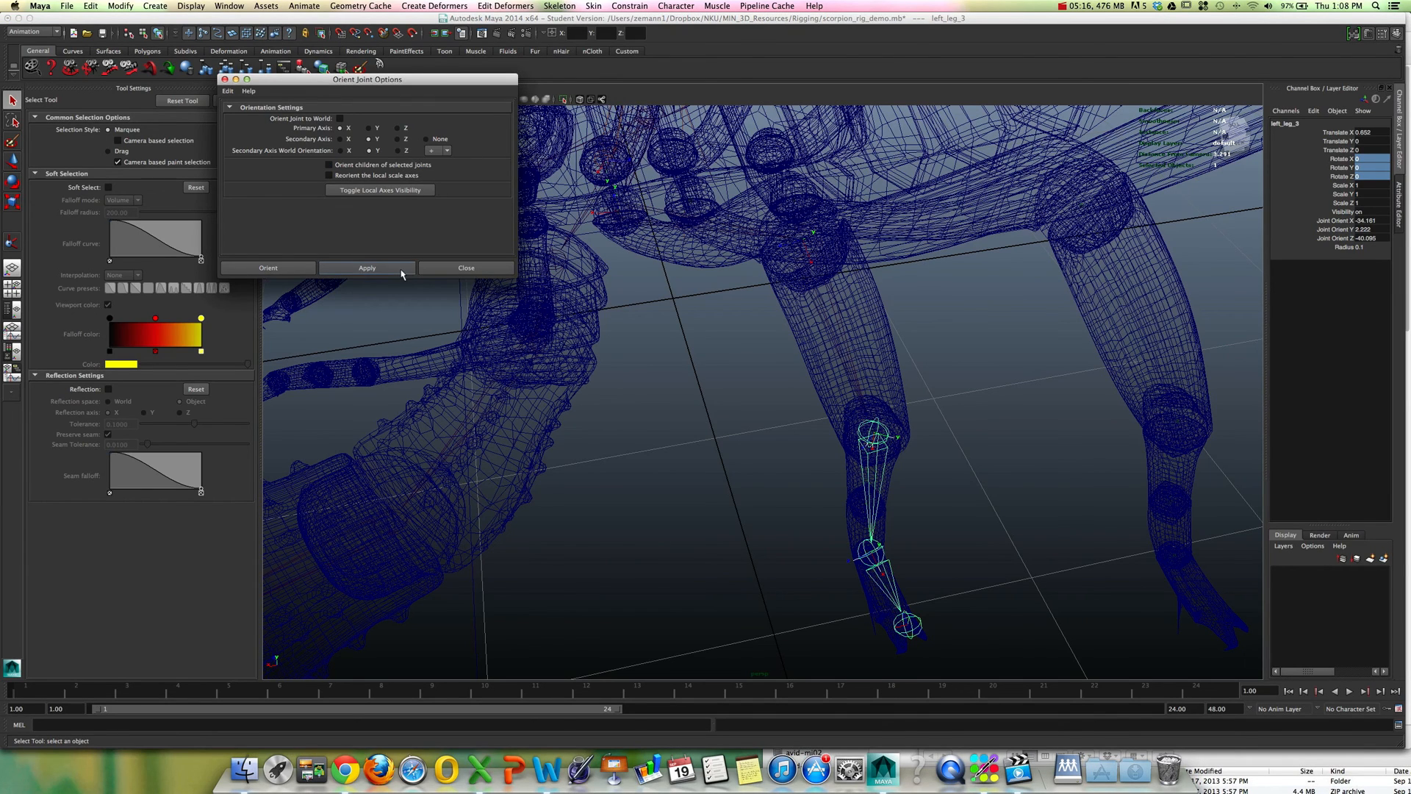
Orient only left_leg_3 to world, and inspect its move axes and Joint Orient X, Y and Z channels.
{"action": "left_click", "coordinate": [341, 118]}
{"action": "left_click", "coordinate": [353, 267]}
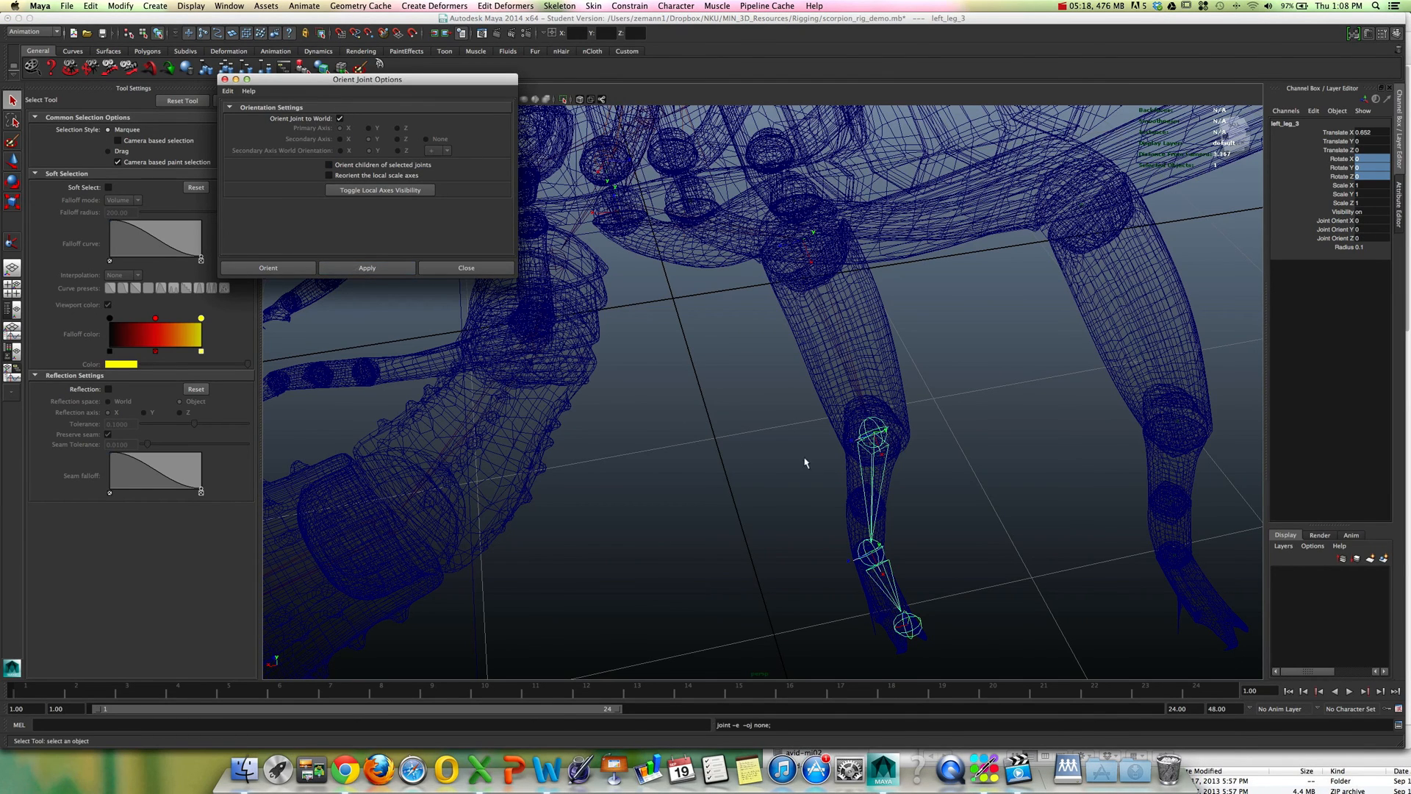
{"action": "mouse_move", "coordinate": [875, 456]}
{"action": "left_mouse_down", "text": "alt"}
{"action": "mouse_move", "coordinate": [861, 461]}
{"action": "mouse_move", "coordinate": [885, 464]}
{"action": "left_mouse_up", "text": "alt"}
{"action": "key", "text": "w"}
{"action": "left_click_drag", "start_coordinate": [643, 382], "coordinate": [746, 352], "text": "alt"}
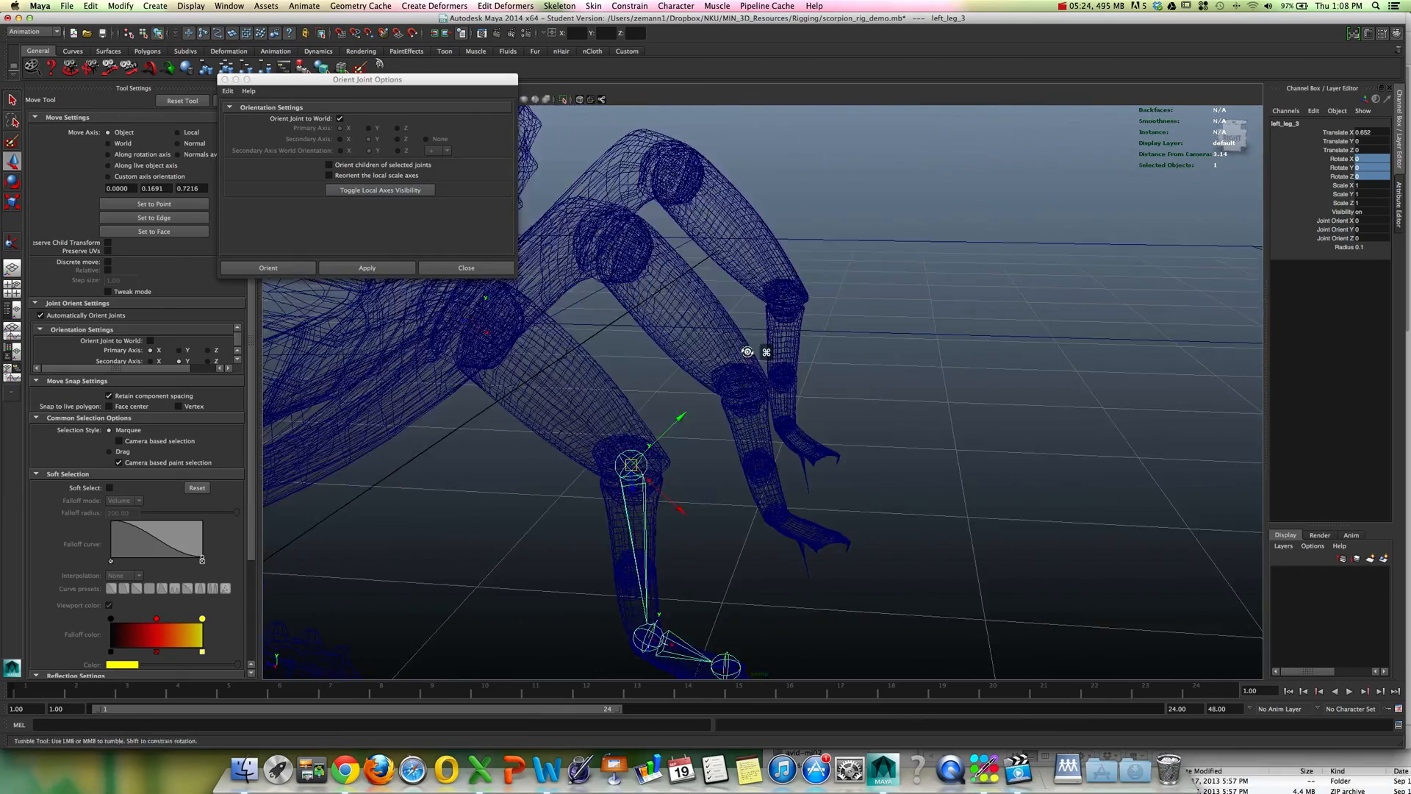
{"action": "left_click_drag", "start_coordinate": [1352, 221], "coordinate": [1352, 238]}
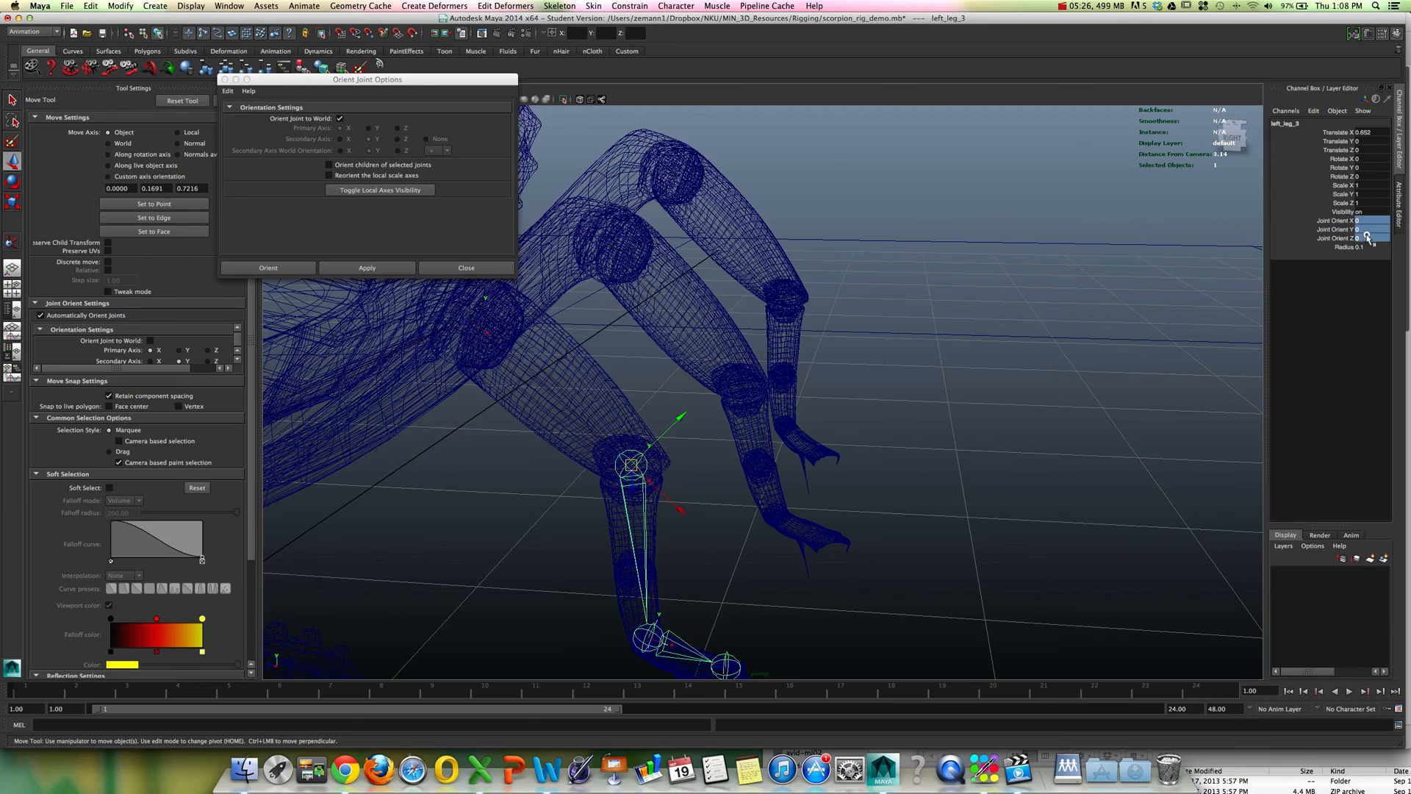
{"action": "left_click_drag", "start_coordinate": [867, 396], "coordinate": [691, 423], "text": "alt"}
{"action": "left_click_drag", "start_coordinate": [907, 536], "coordinate": [722, 402], "text": "alt"}
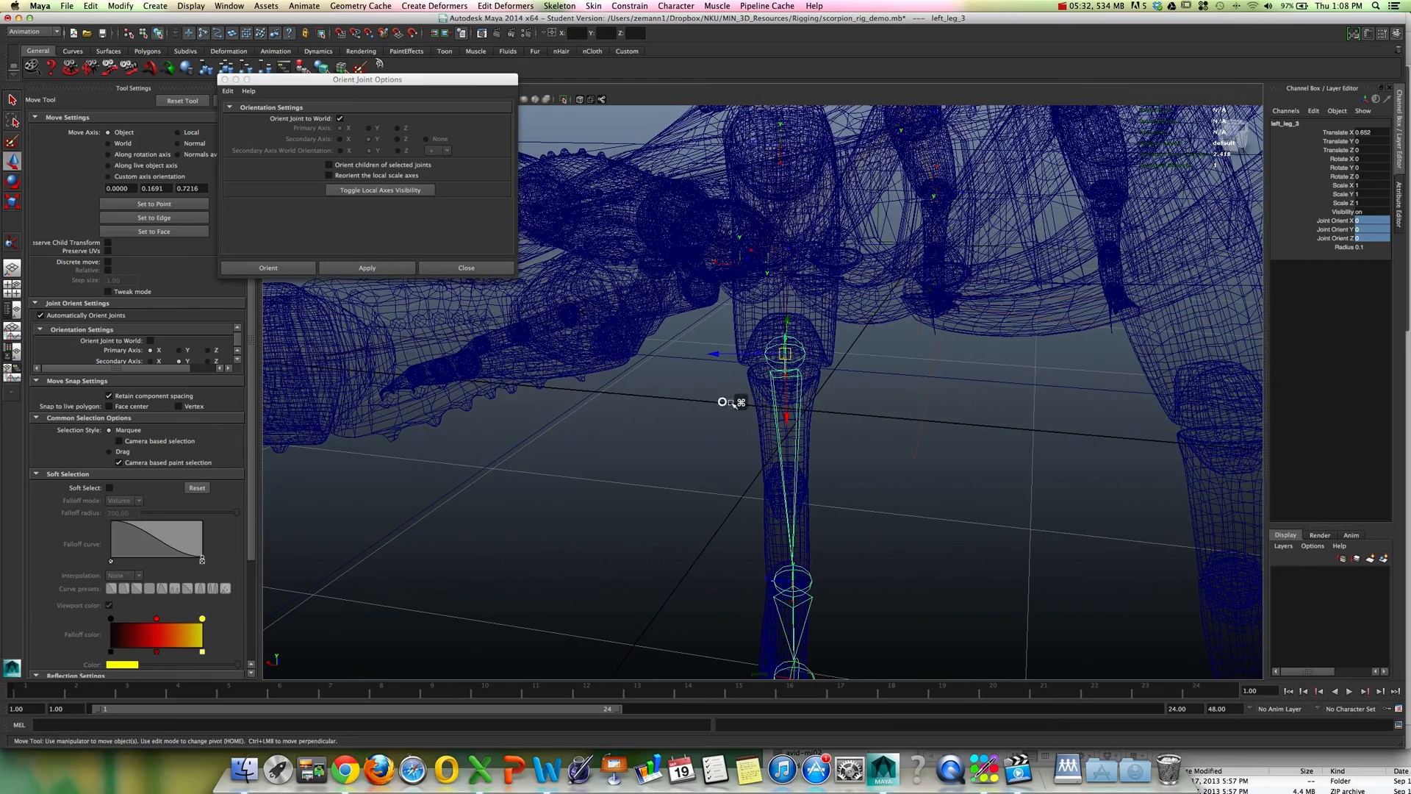
Turn off Orient Joint to World and orient left_leg_3 with X primary, Y secondary and Y as secondary axis world orientation.
{"action": "left_click", "coordinate": [341, 119]}
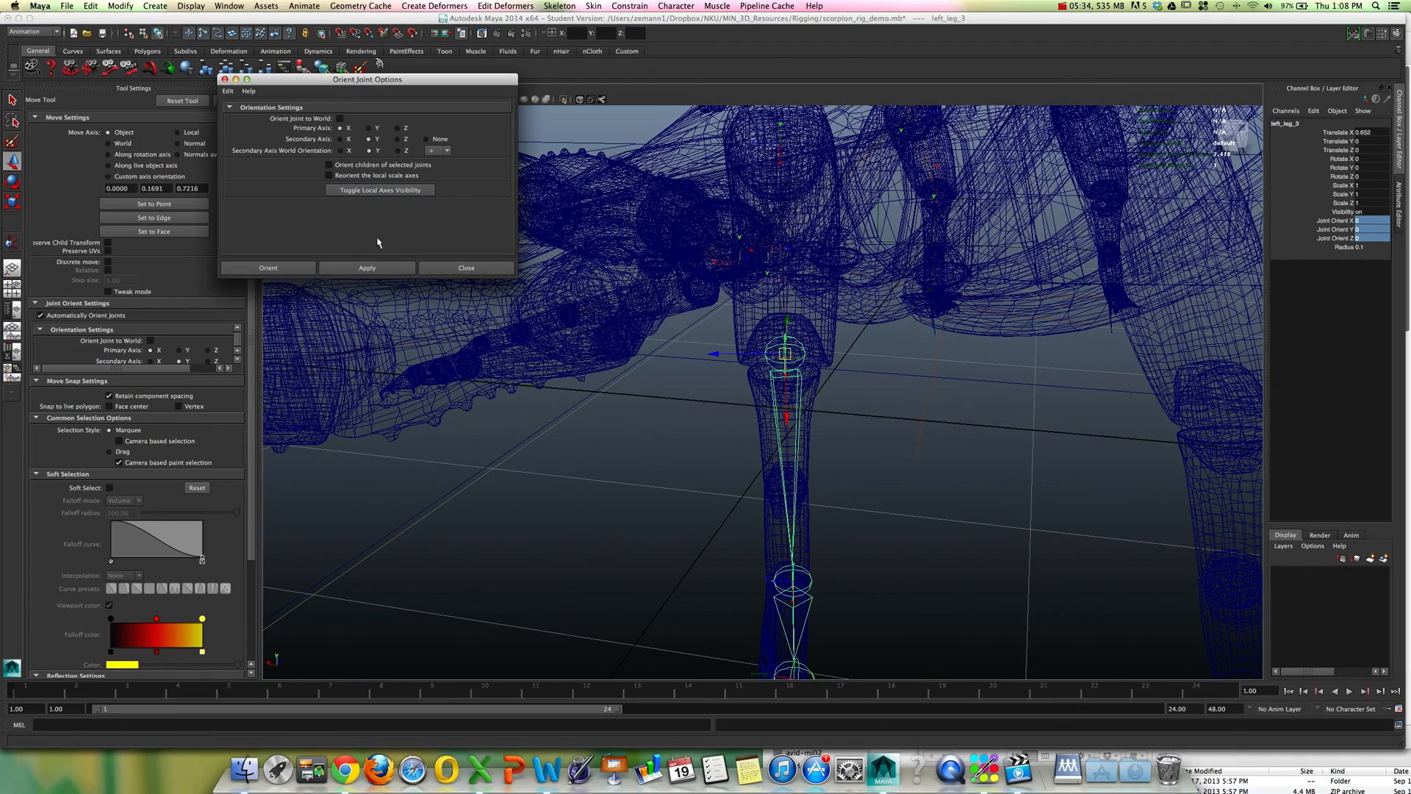
{"action": "left_click", "coordinate": [374, 271]}
{"action": "left_click_drag", "start_coordinate": [676, 344], "coordinate": [745, 351], "text": "alt"}
{"action": "right_click_drag", "start_coordinate": [745, 351], "coordinate": [664, 333], "text": "alt"}
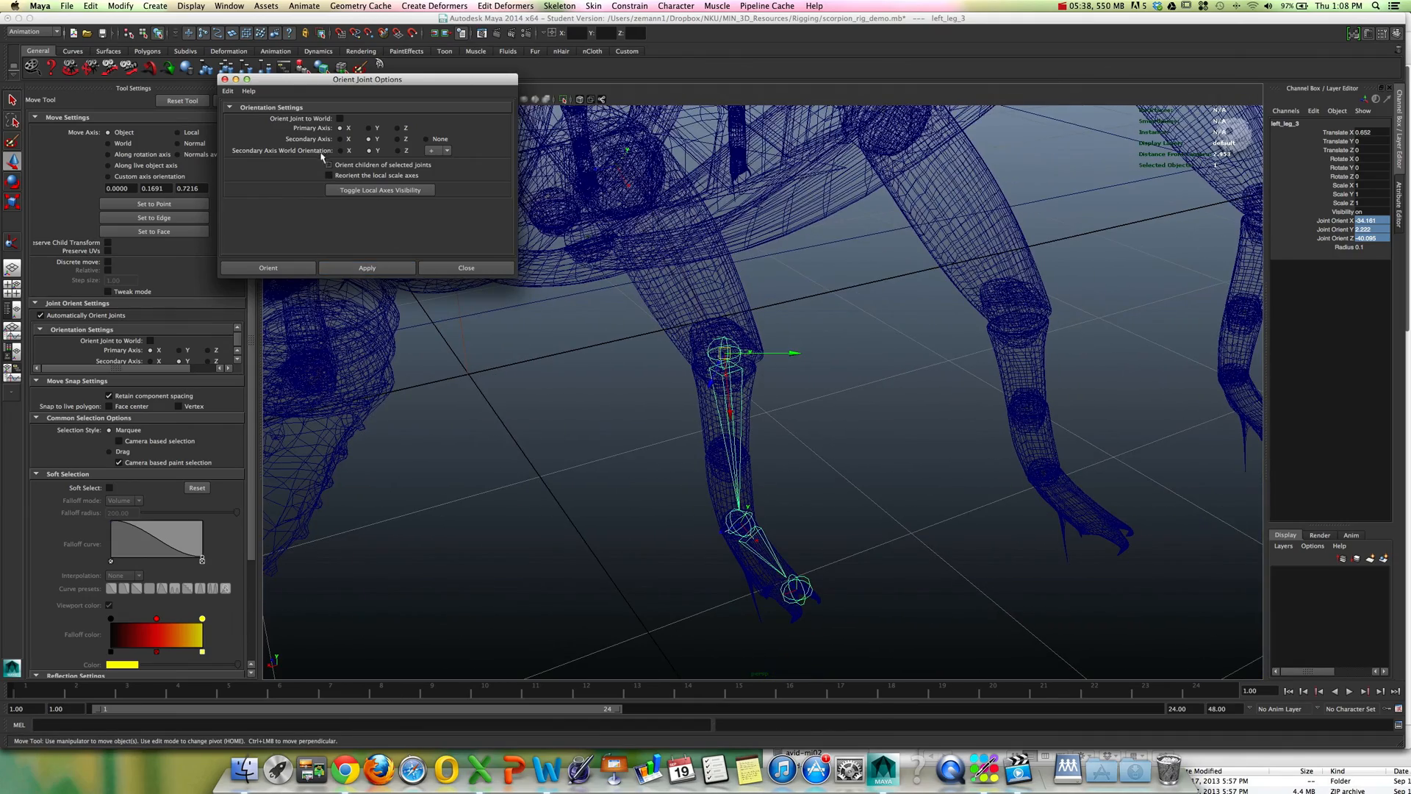
{"action": "mouse_move", "coordinate": [683, 387]}
{"action": "left_mouse_down", "text": "alt"}
{"action": "mouse_move", "coordinate": [730, 433]}
{"action": "mouse_move", "coordinate": [734, 401]}
{"action": "mouse_move", "coordinate": [709, 372]}
{"action": "mouse_move", "coordinate": [663, 371]}
{"action": "left_mouse_up", "text": "alt"}
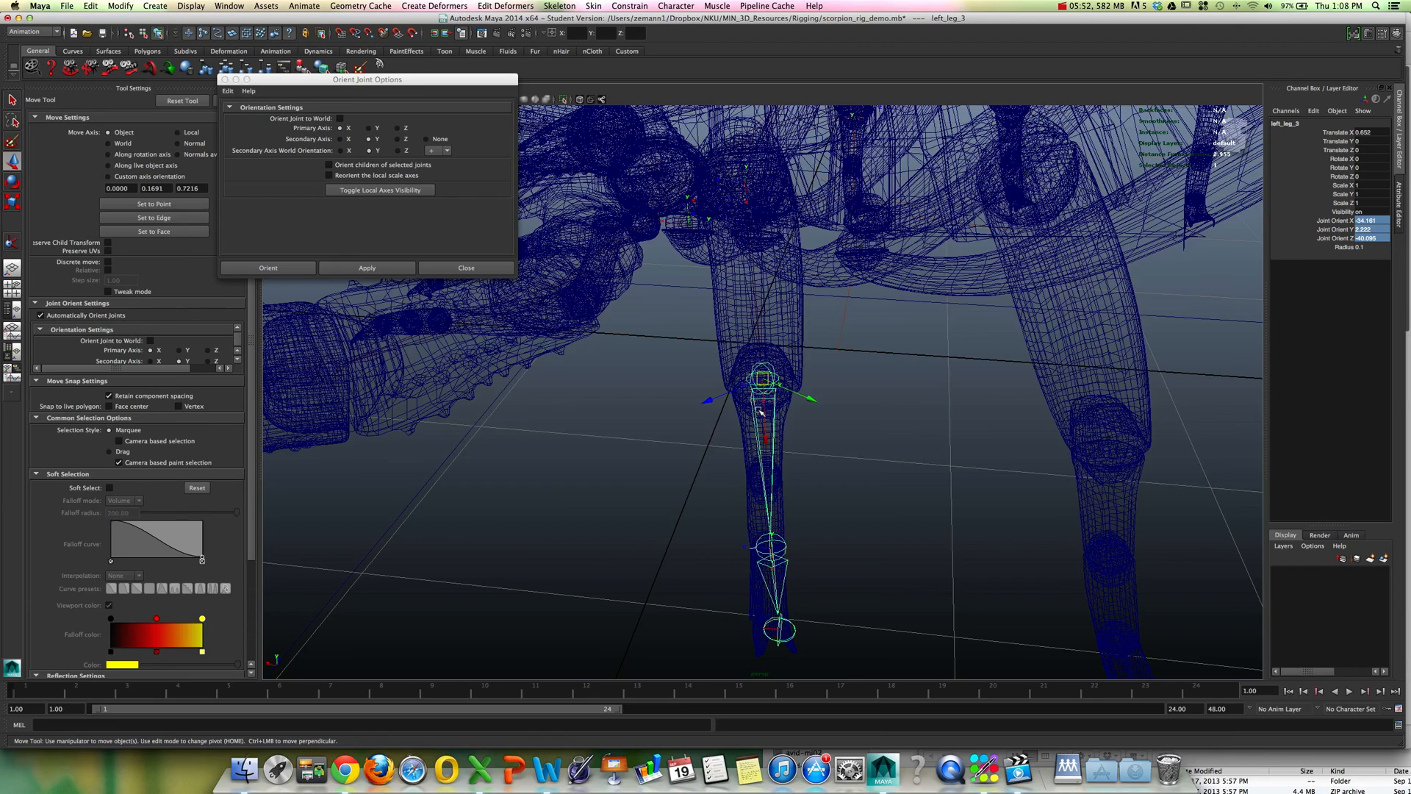
{"action": "left_click_drag", "start_coordinate": [761, 413], "coordinate": [757, 401], "text": "alt"}
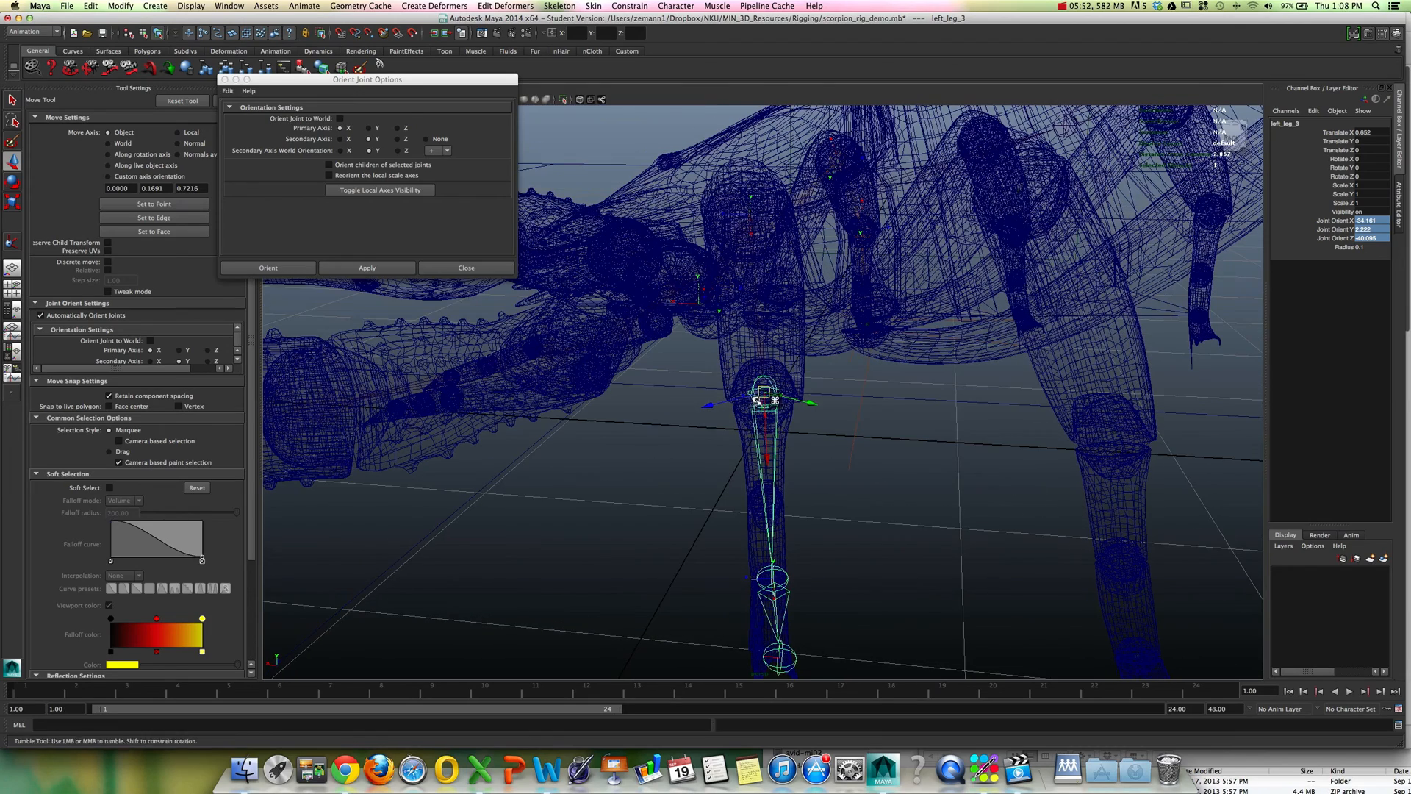
Orient left_leg_3 with secondary axis world orientation Z, test its Z rotation, and undo the rotation.
{"action": "left_click", "coordinate": [398, 152]}
{"action": "left_click", "coordinate": [383, 268]}
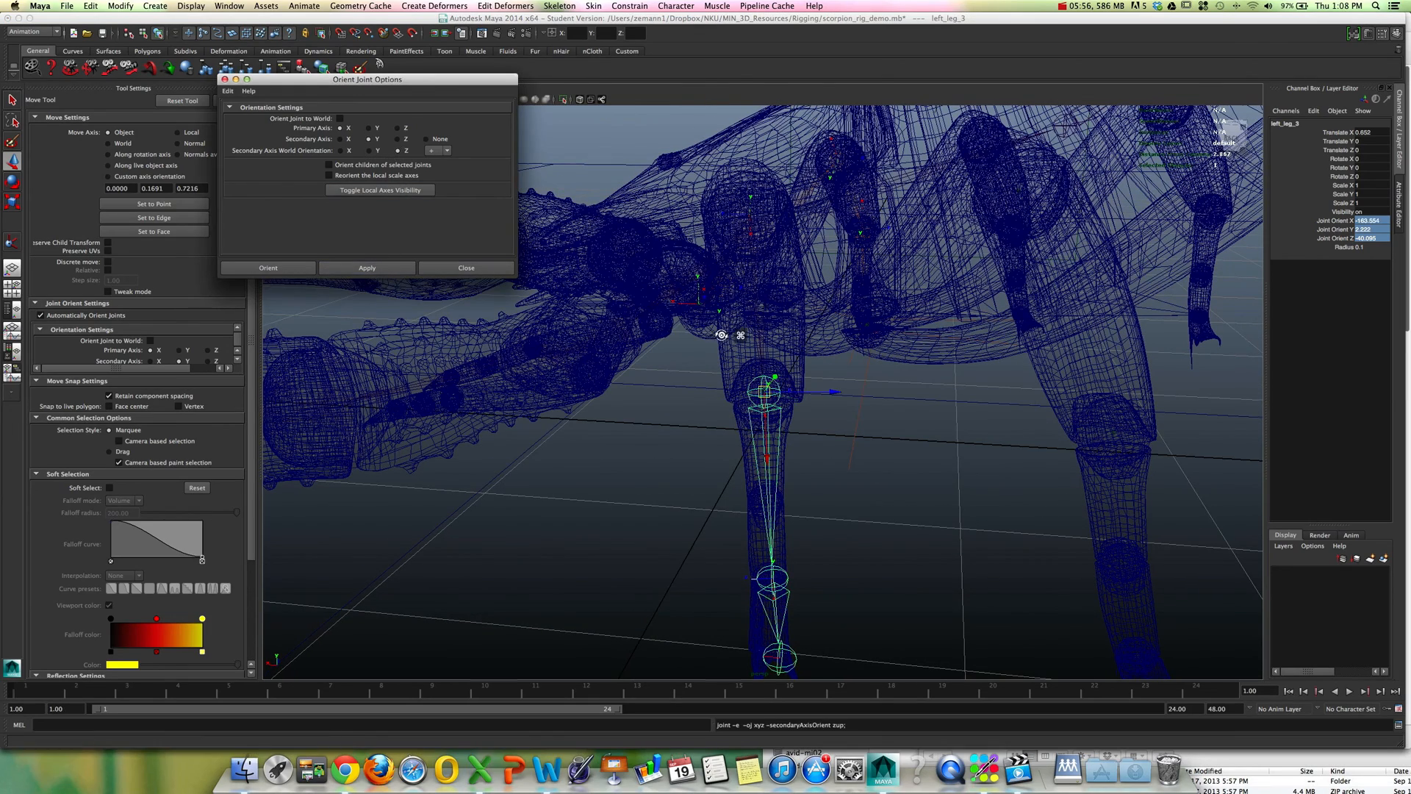
{"action": "left_click_drag", "start_coordinate": [725, 330], "coordinate": [885, 372], "text": "alt"}
{"action": "key", "text": "e"}
{"action": "key", "text": "z"}
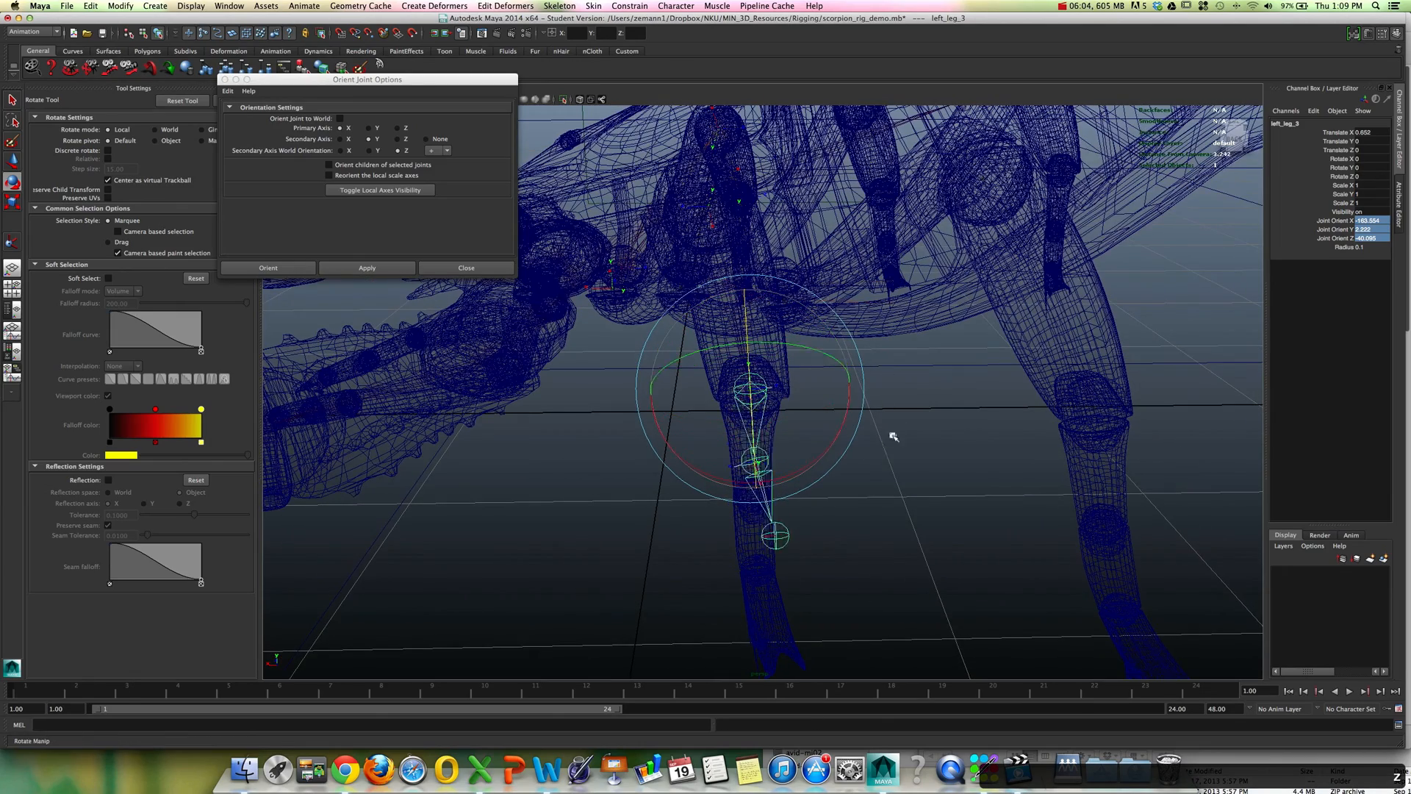
{"action": "key", "text": "z"}
Orient left_leg_3 with secondary axis world orientation X, test-rotate it, and undo the rotation.
{"action": "left_click", "coordinate": [370, 253]}
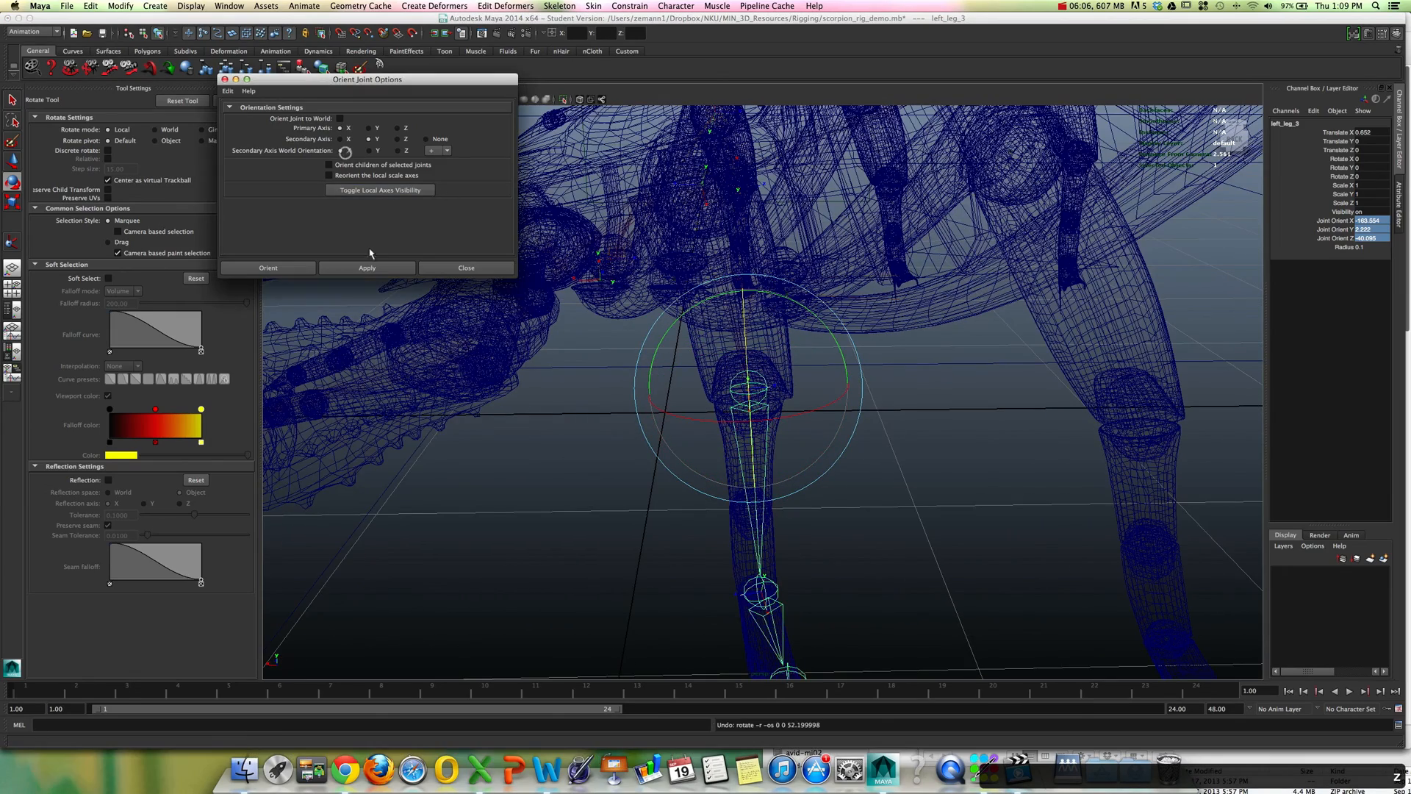
{"action": "left_click_drag", "start_coordinate": [714, 397], "coordinate": [752, 474], "text": "alt"}
{"action": "key", "text": "w"}
{"action": "key", "text": "e"}
{"action": "key", "text": "z"}
{"action": "key", "text": "w"}
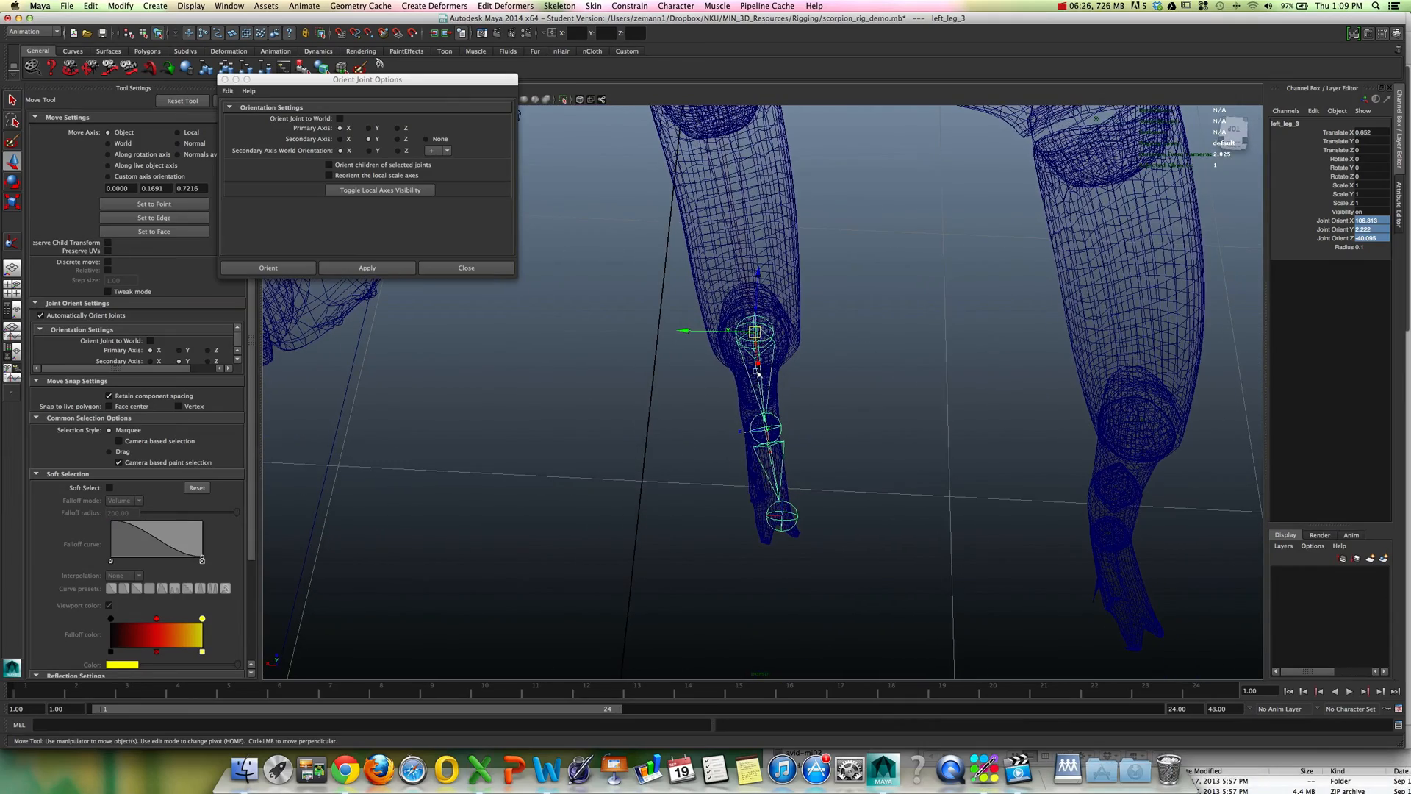
{"action": "left_click_drag", "start_coordinate": [757, 371], "coordinate": [768, 374], "text": "alt"}
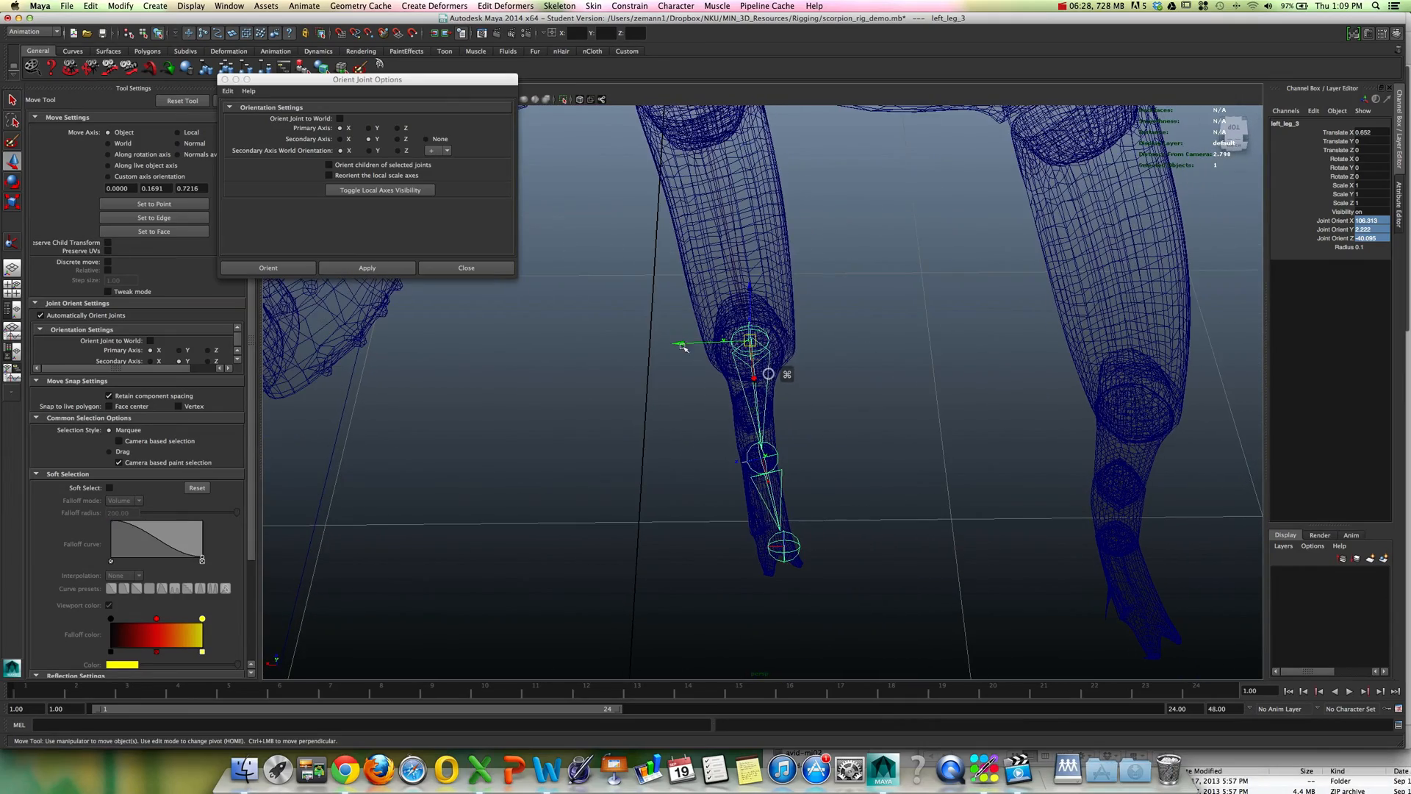
Orient left_leg_3 with secondary axis world orientation set to negative Z, inspect its axes, and clear the selection.
{"action": "left_click", "coordinate": [397, 151]}
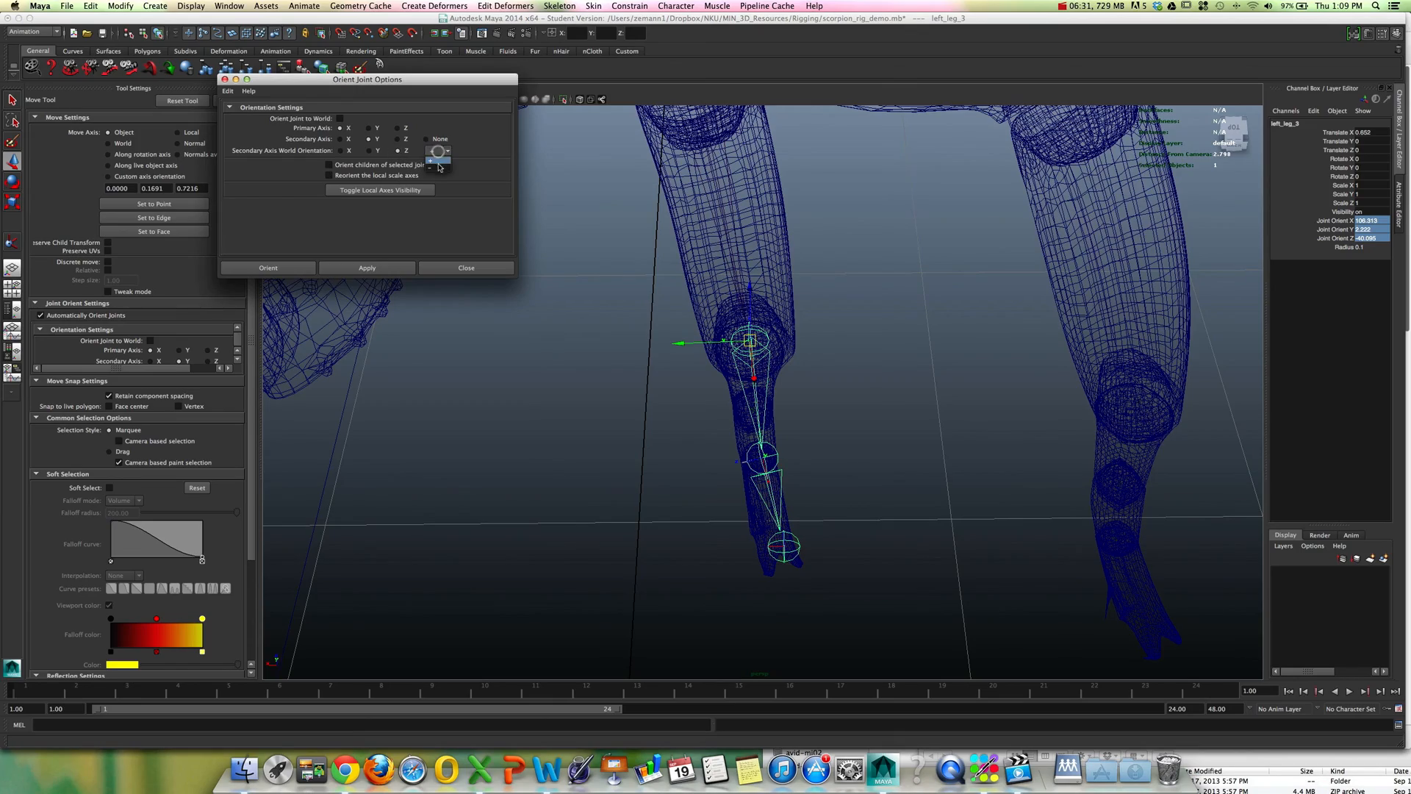
{"action": "left_click", "coordinate": [396, 266]}
{"action": "left_click_drag", "start_coordinate": [714, 349], "coordinate": [826, 309], "text": "alt"}
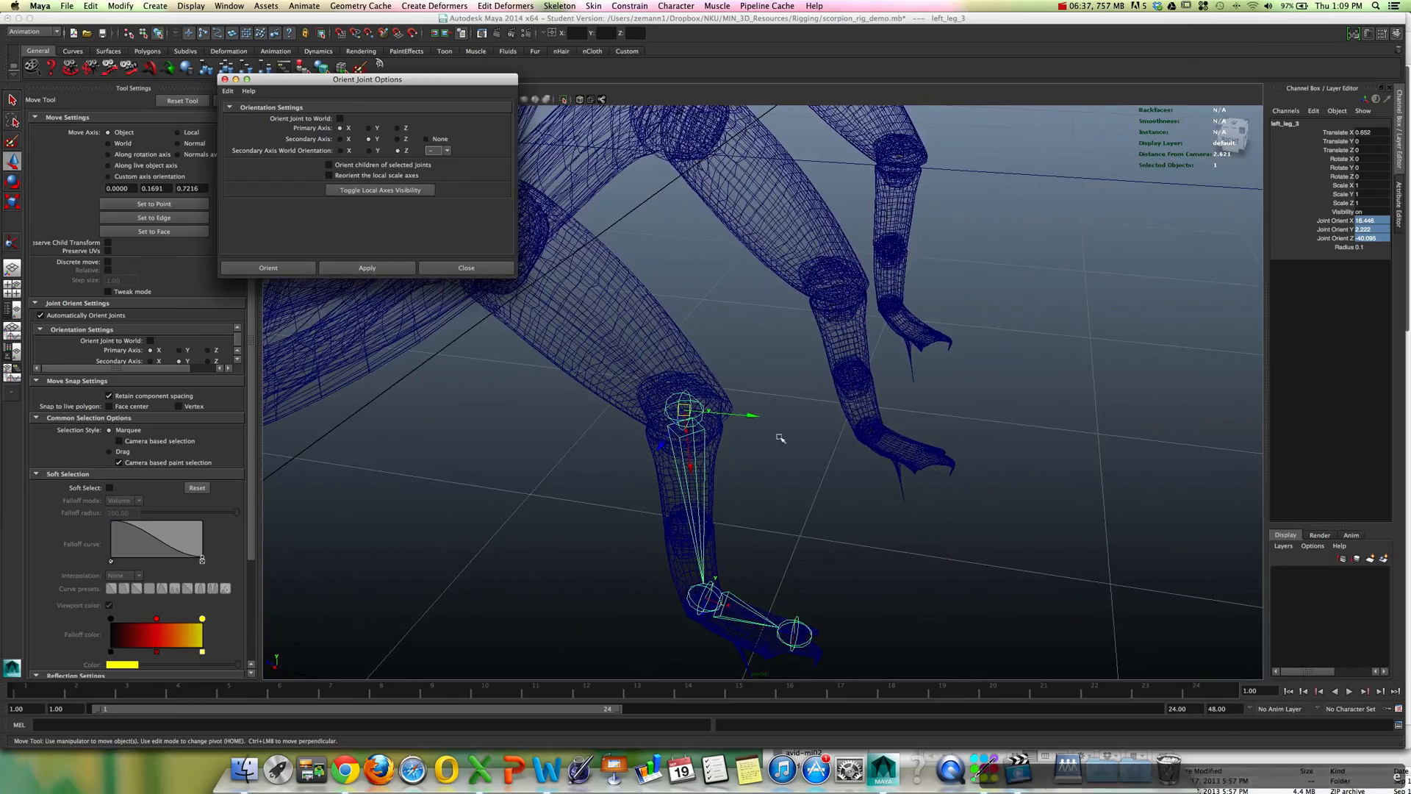
{"action": "left_click_drag", "start_coordinate": [782, 431], "coordinate": [668, 400], "text": "alt"}
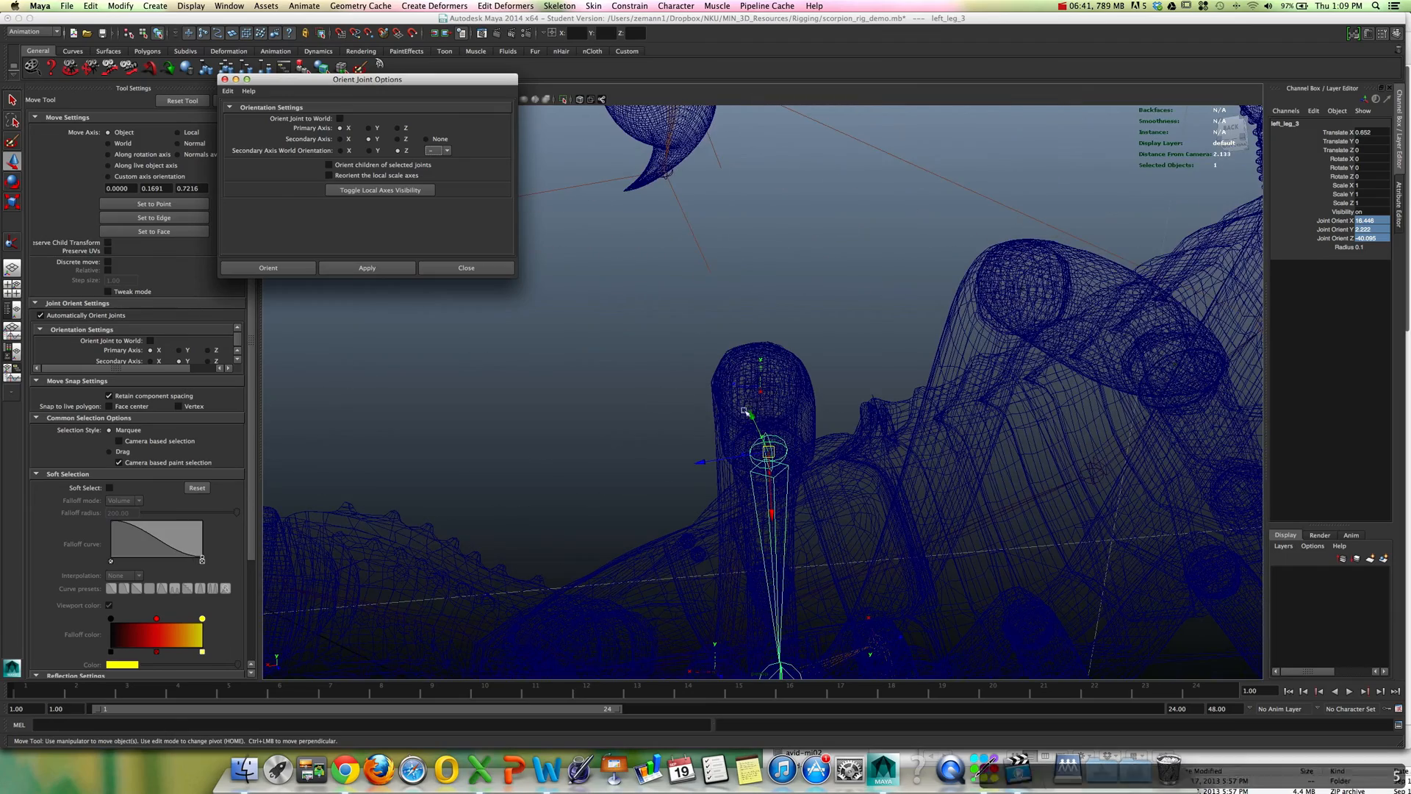
{"action": "right_click_drag", "start_coordinate": [813, 412], "coordinate": [810, 420], "text": "alt"}
{"action": "left_click", "coordinate": [816, 383]}
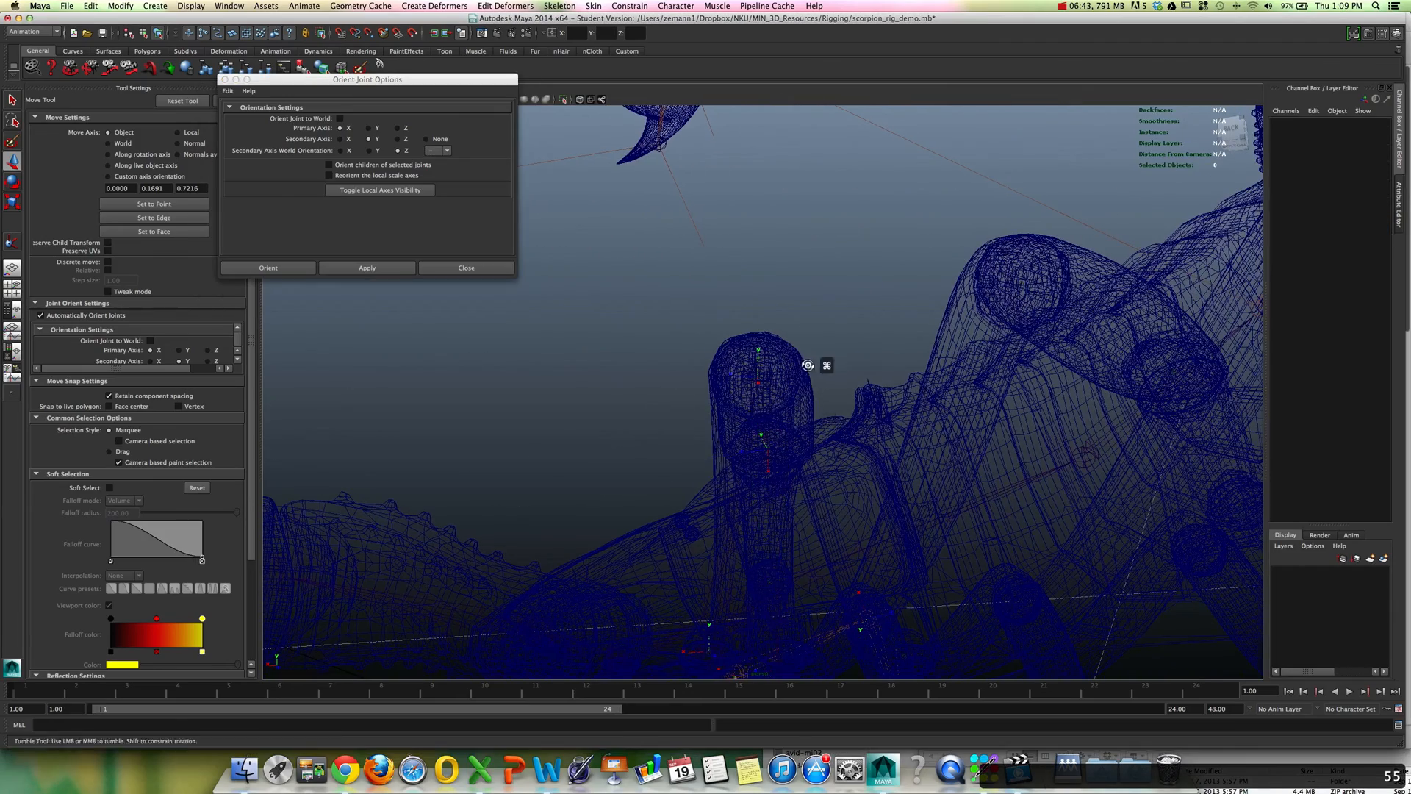
Compare left_leg_3's axes with the shaded leg model, test-rotate the joint, and undo the rotation.
{"action": "key", "text": "5"}
{"action": "left_click_drag", "start_coordinate": [809, 362], "coordinate": [811, 403], "text": "alt"}
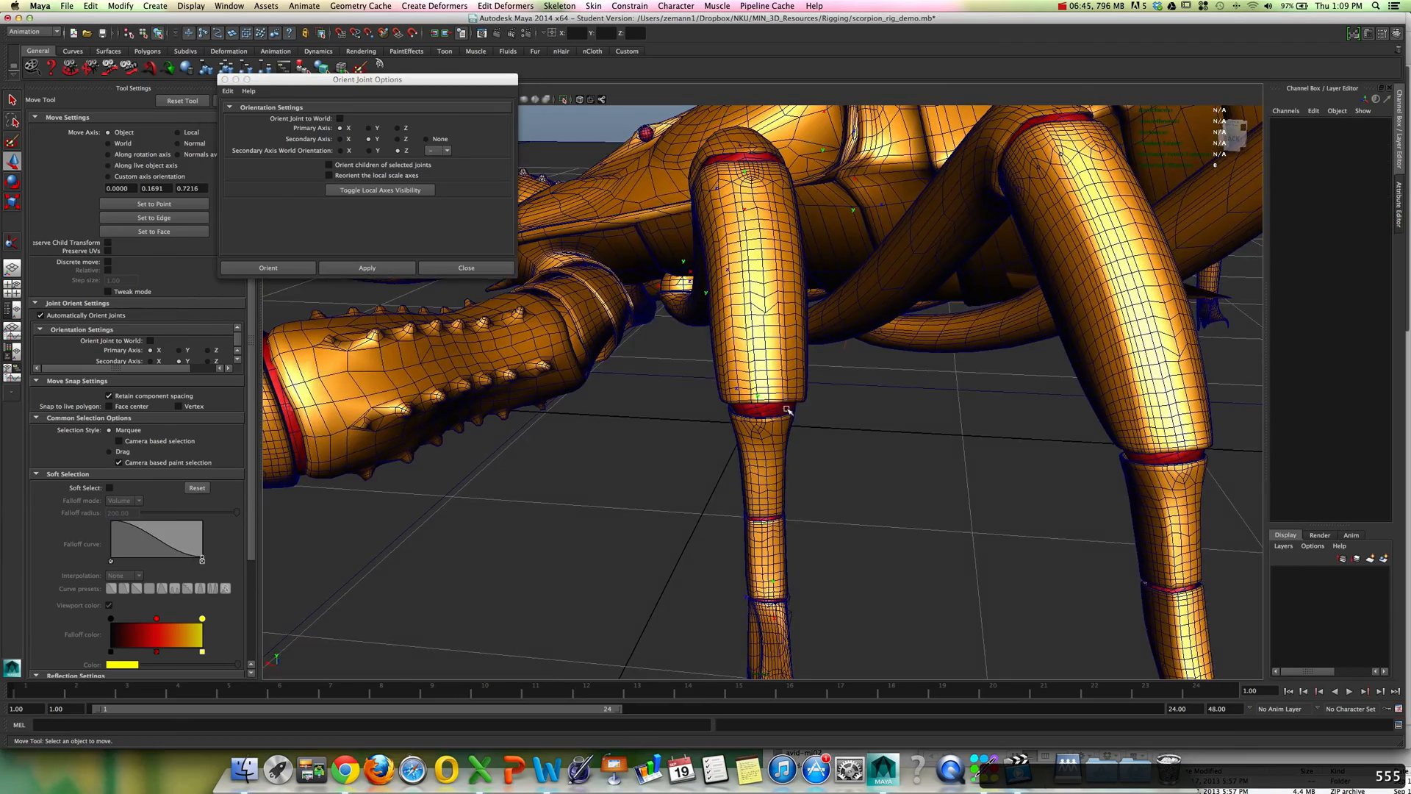
{"action": "key", "text": "4"}
{"action": "left_click", "coordinate": [774, 428]}
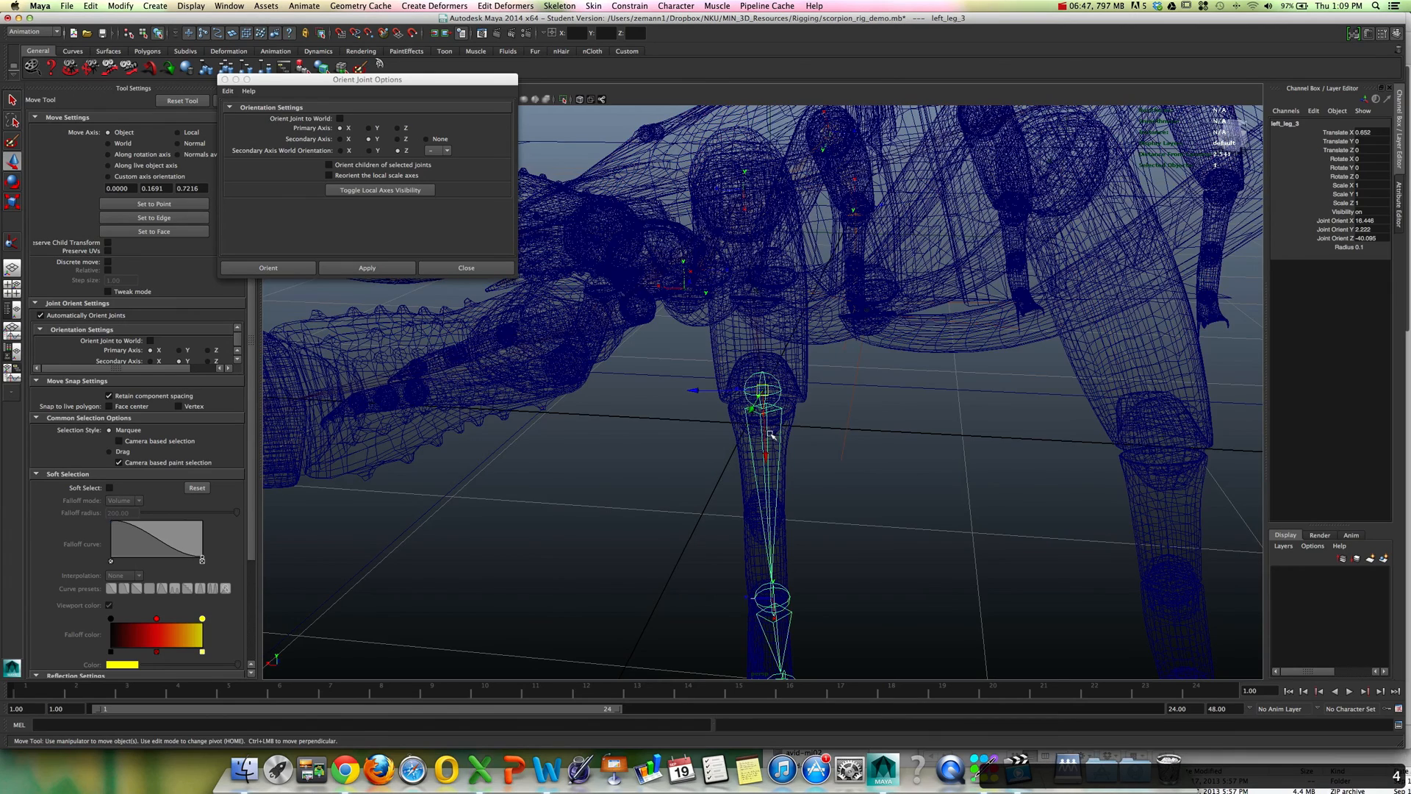
{"action": "key", "text": "5"}
{"action": "key", "text": "e"}
{"action": "left_click_drag", "start_coordinate": [773, 424], "coordinate": [741, 389], "text": "alt"}
{"action": "left_click_drag", "start_coordinate": [740, 440], "coordinate": [740, 433]}
{"action": "key", "text": "z"}
{"action": "left_click_drag", "start_coordinate": [838, 424], "coordinate": [838, 421], "text": "alt"}
{"action": "key", "text": "3"}
{"action": "key", "text": "4"}
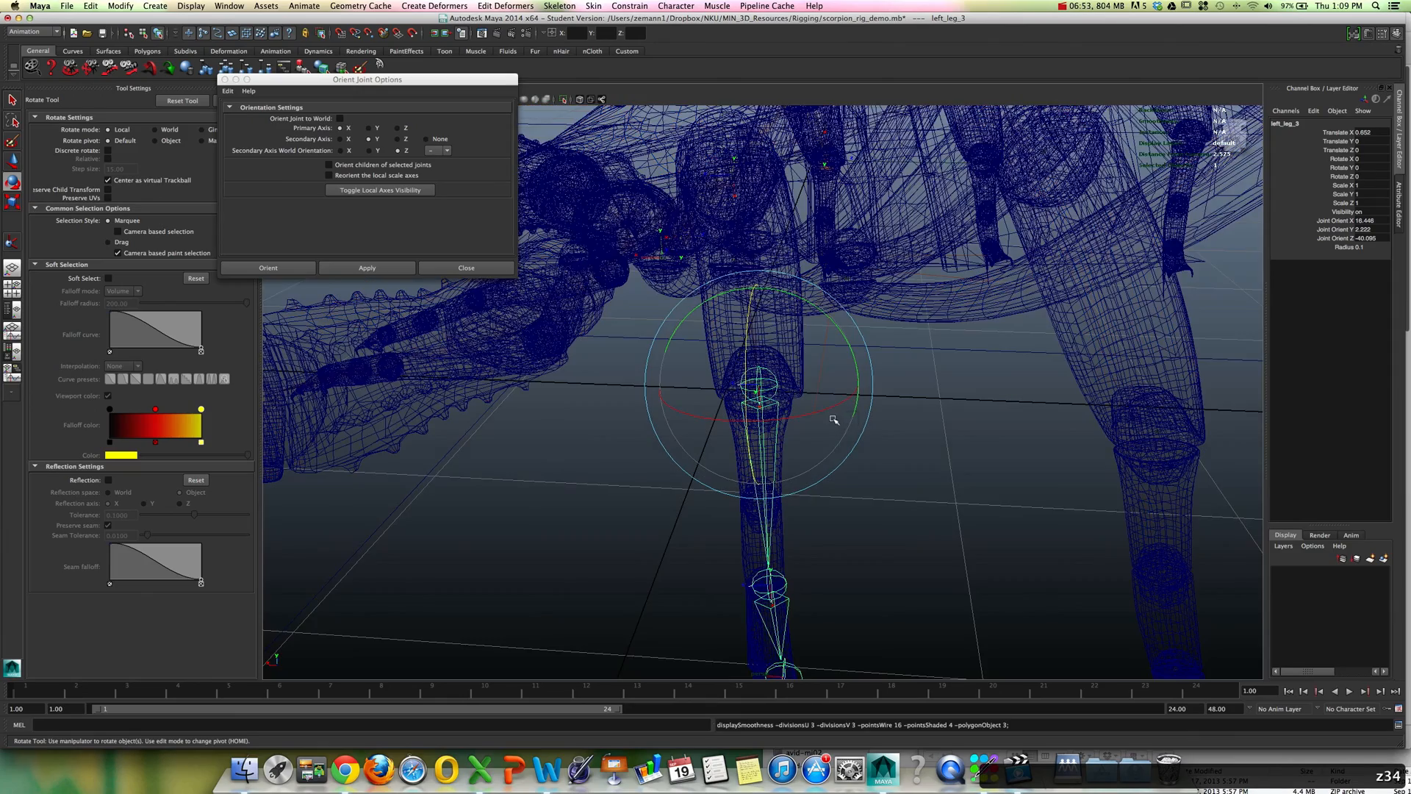
{"action": "key", "text": "w"}
{"action": "left_click_drag", "start_coordinate": [827, 418], "coordinate": [769, 366], "text": "alt"}
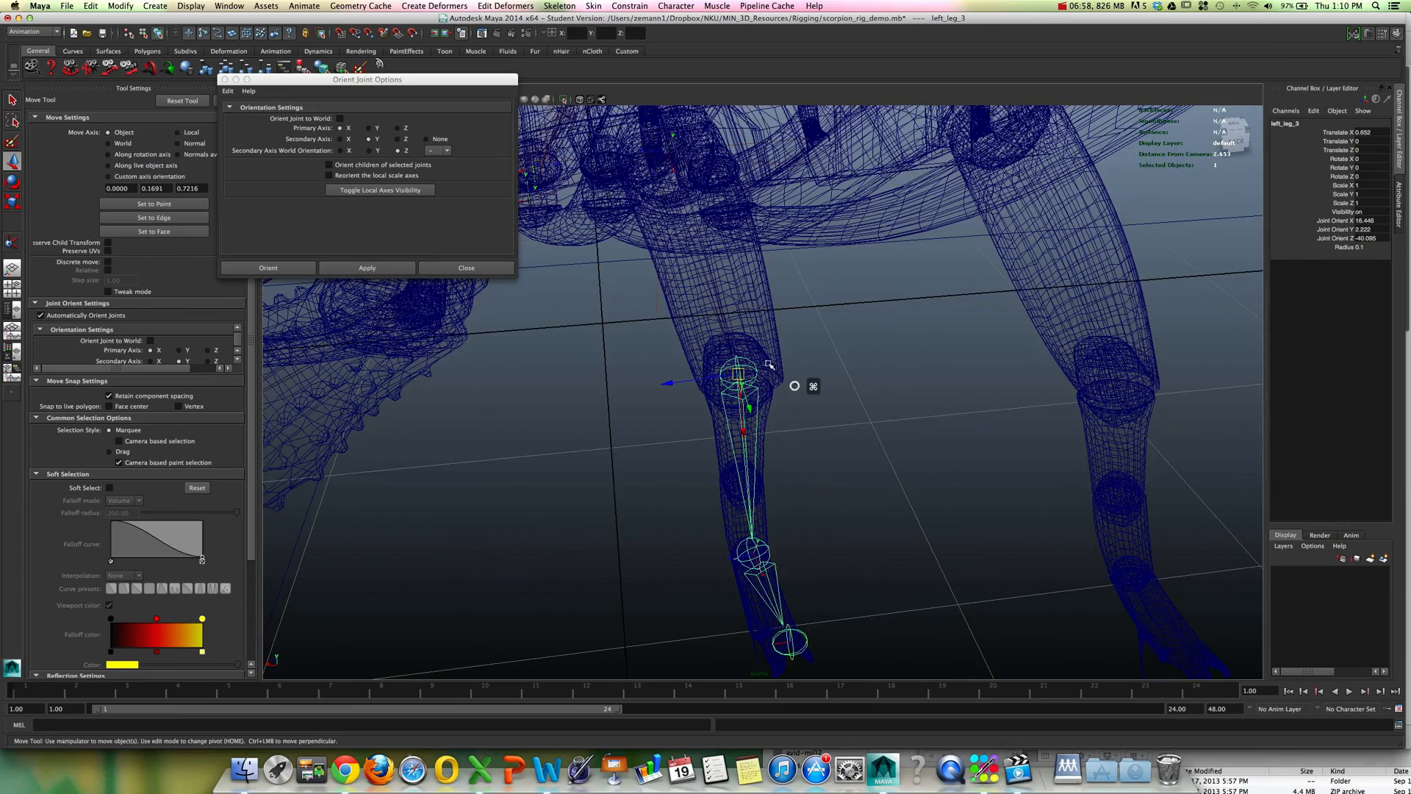
Orient left_leg_3 with secondary axis world orientation set to negative X, and display the model shaded.
{"action": "left_click", "coordinate": [343, 151]}
{"action": "left_click_drag", "start_coordinate": [743, 378], "coordinate": [802, 213], "text": "alt"}
{"action": "left_click", "coordinate": [792, 93]}
{"action": "key", "text": "5"}
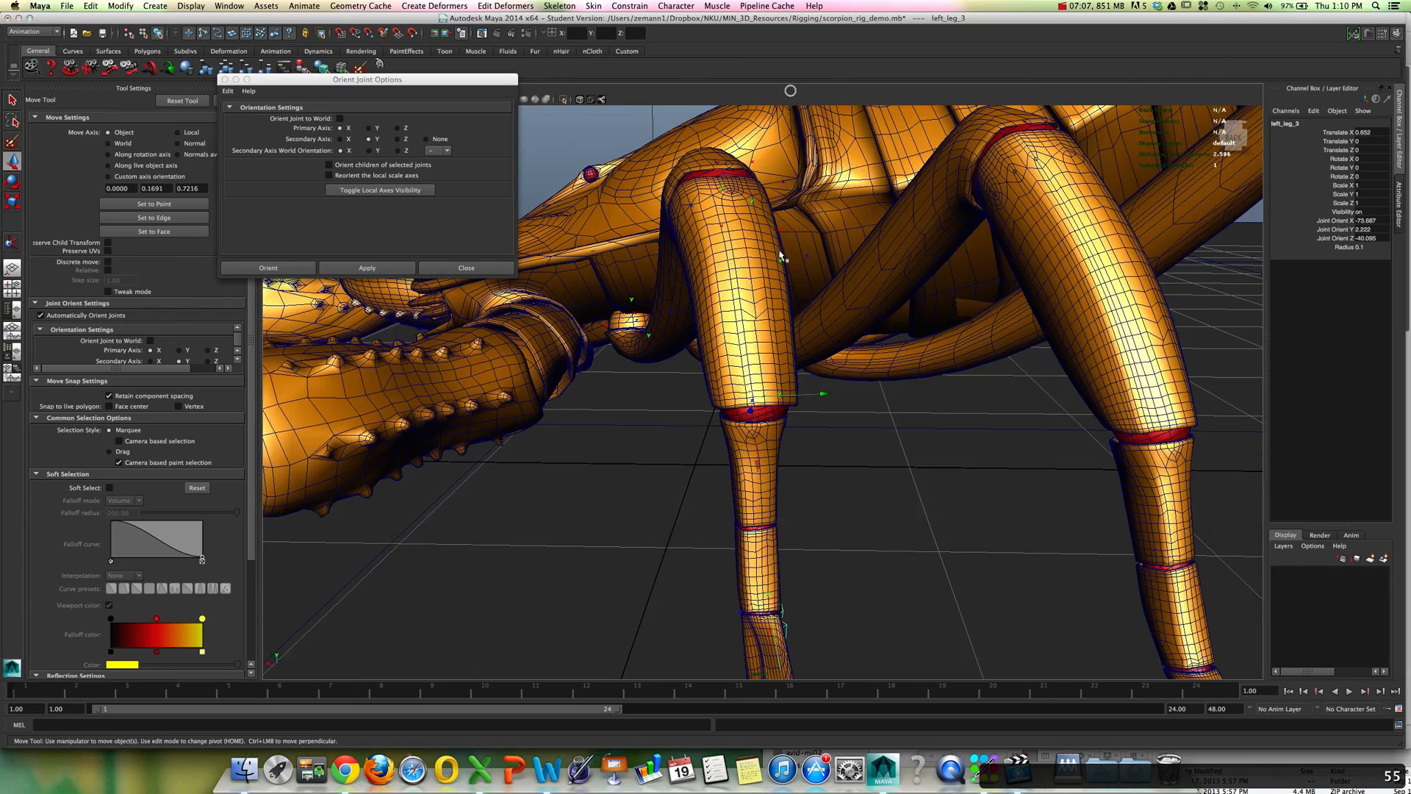
Test left_leg_3's Y rotation against the shaded knee geometry, and undo the rotations.
{"action": "key", "text": "e"}
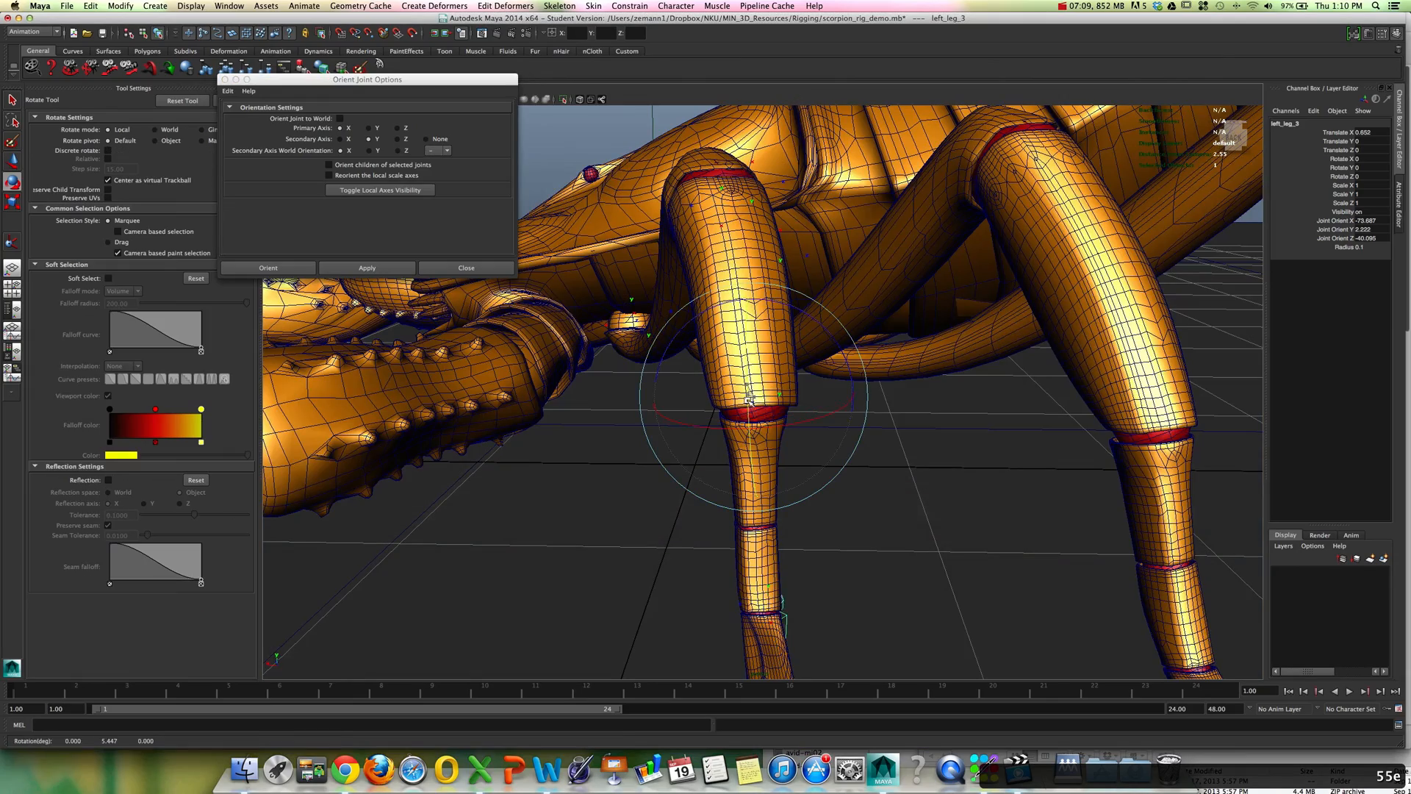
{"action": "left_click_drag", "start_coordinate": [745, 442], "coordinate": [876, 343], "text": "alt"}
{"action": "middle_click_drag", "start_coordinate": [878, 342], "coordinate": [929, 328]}
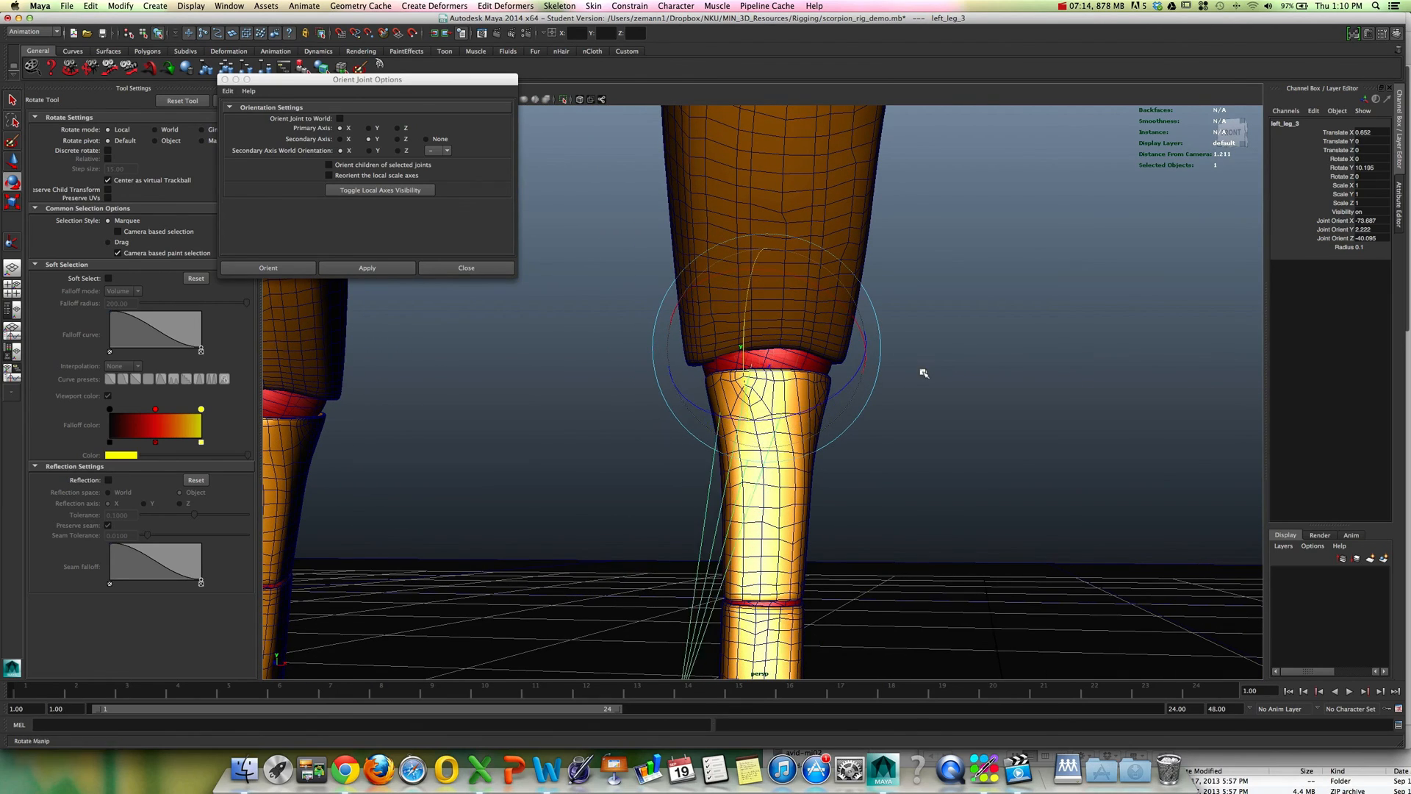
{"action": "middle_click_drag", "start_coordinate": [919, 377], "coordinate": [780, 295]}
{"action": "key", "text": "z"}
{"action": "key", "text": "z"}
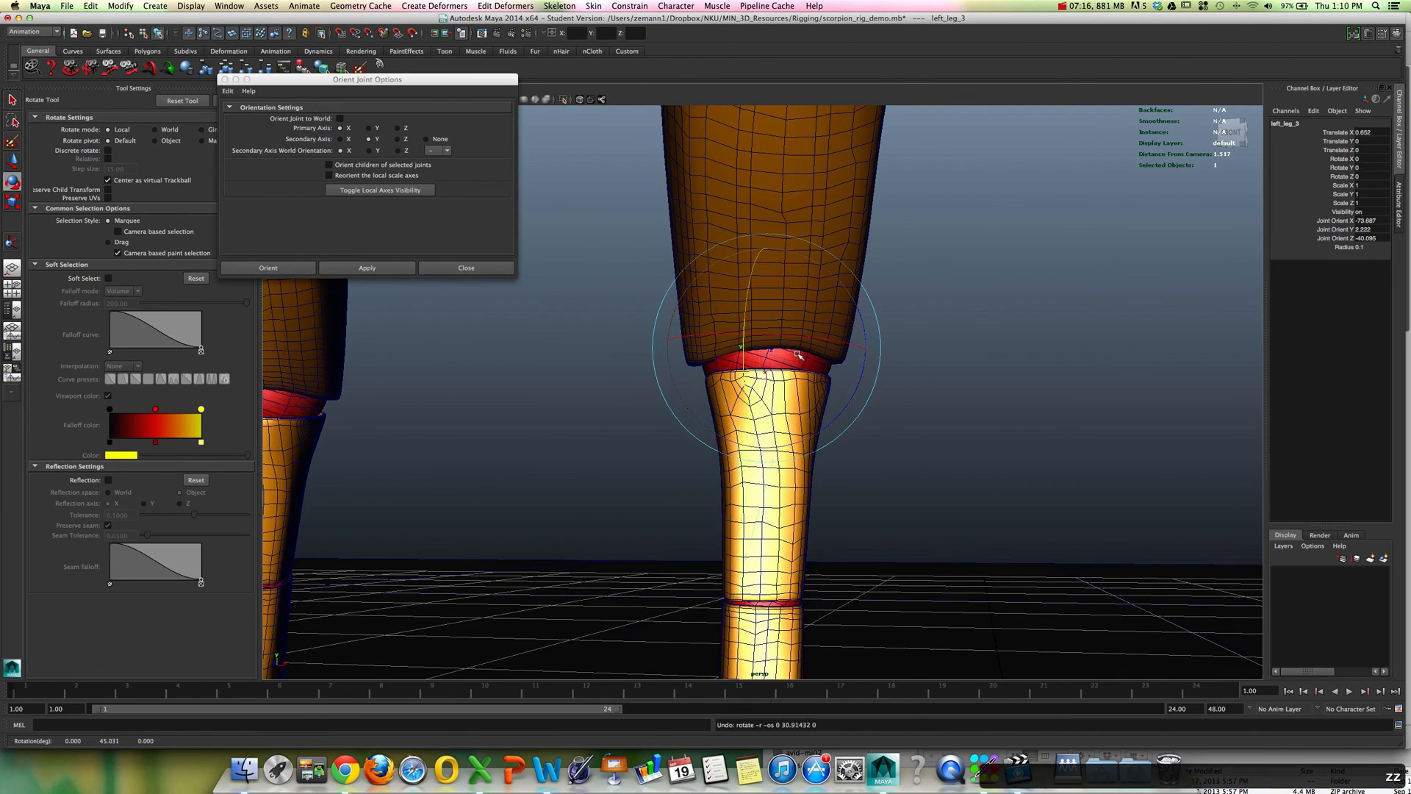
Inspect left_leg_3's axes in wireframe, repeat the Y rotation test in shaded view, and undo it.
{"action": "key", "text": "4"}
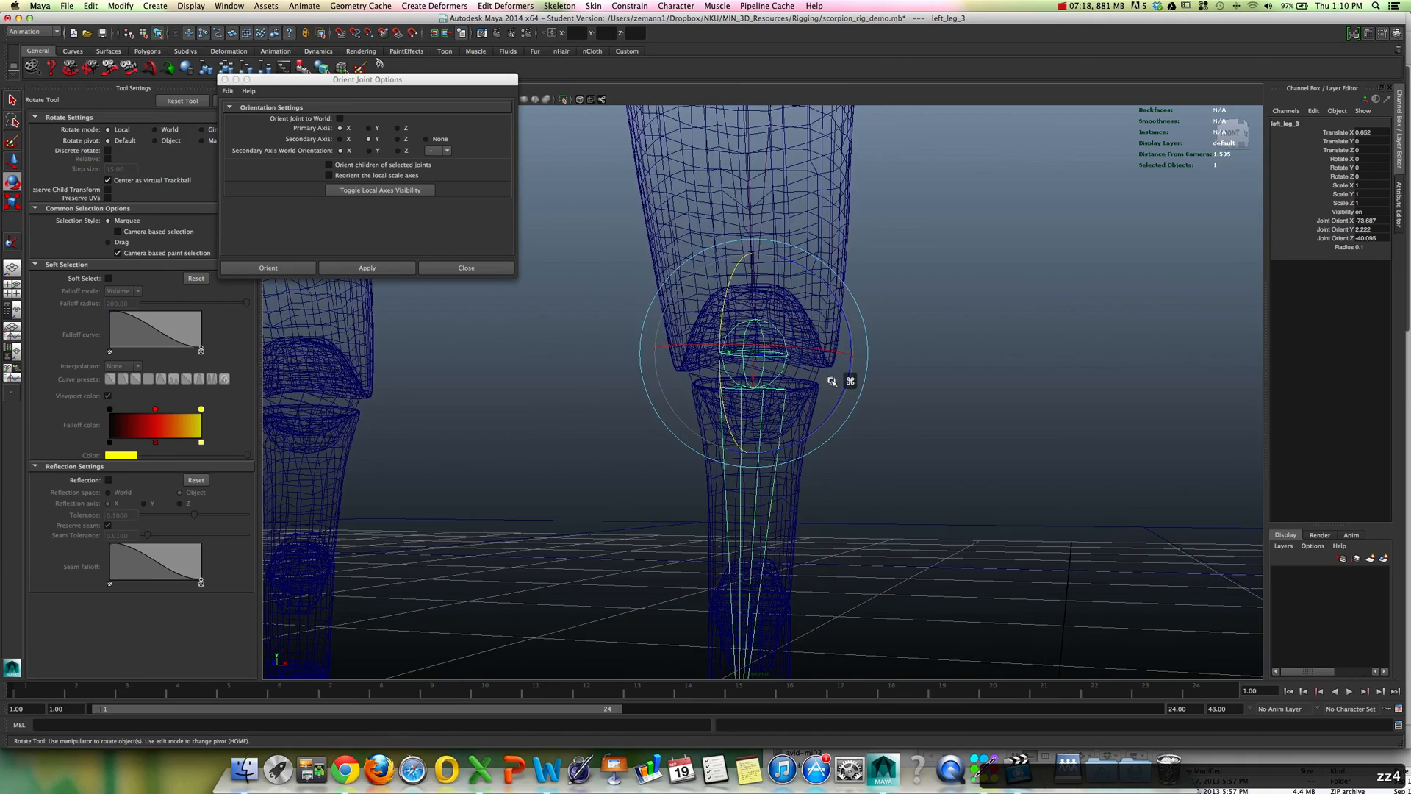
{"action": "key", "text": "q"}
{"action": "mouse_move", "coordinate": [831, 385]}
{"action": "left_mouse_down", "text": "alt"}
{"action": "mouse_move", "coordinate": [858, 388]}
{"action": "mouse_move", "coordinate": [756, 426]}
{"action": "mouse_move", "coordinate": [630, 412]}
{"action": "mouse_move", "coordinate": [628, 387]}
{"action": "mouse_move", "coordinate": [554, 381]}
{"action": "mouse_move", "coordinate": [892, 400]}
{"action": "mouse_move", "coordinate": [775, 383]}
{"action": "mouse_move", "coordinate": [766, 338]}
{"action": "left_mouse_up", "text": "alt"}
{"action": "key", "text": "w"}
{"action": "key", "text": "5"}
{"action": "key", "text": "e"}
{"action": "key", "text": "z"}
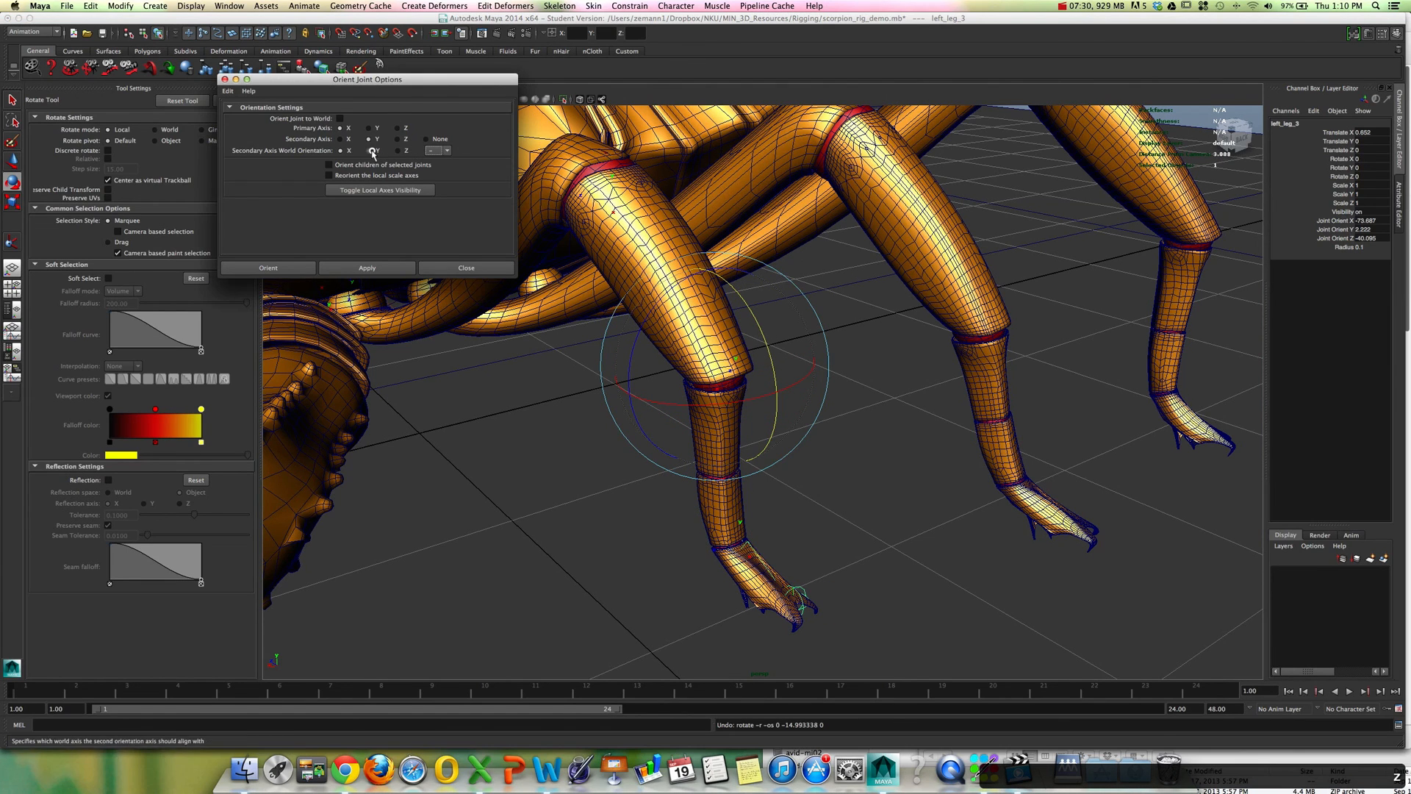
Try orienting left_leg_3 with the secondary axis world orientation set to negative Y, and inspect its axes in wireframe.
{"action": "left_click", "coordinate": [399, 190]}
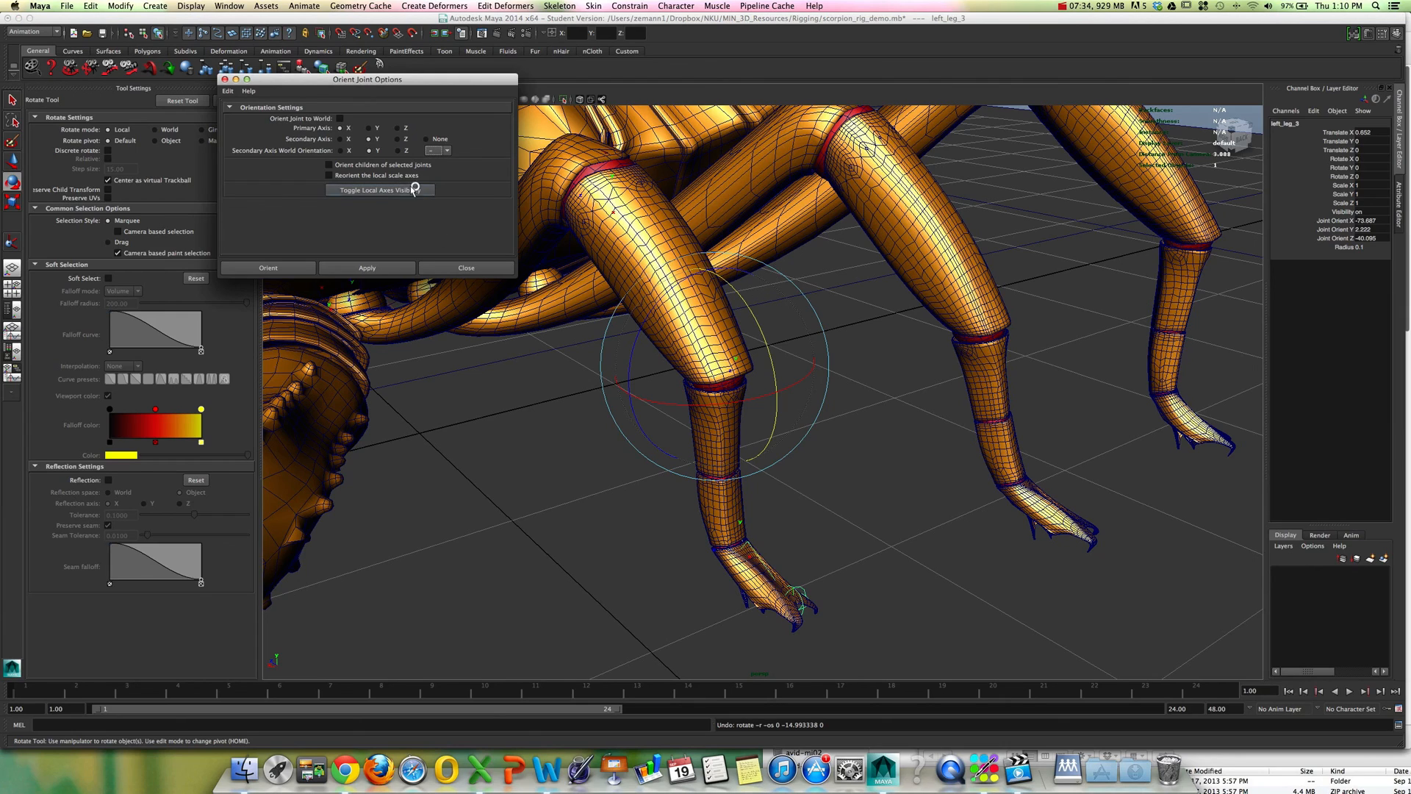
{"action": "left_click", "coordinate": [370, 269]}
{"action": "left_click_drag", "start_coordinate": [799, 358], "coordinate": [791, 235], "text": "alt"}
{"action": "key", "text": "4"}
{"action": "left_click_drag", "start_coordinate": [782, 105], "coordinate": [772, 361], "text": "alt"}
{"action": "key", "text": "4"}
{"action": "key", "text": "w"}
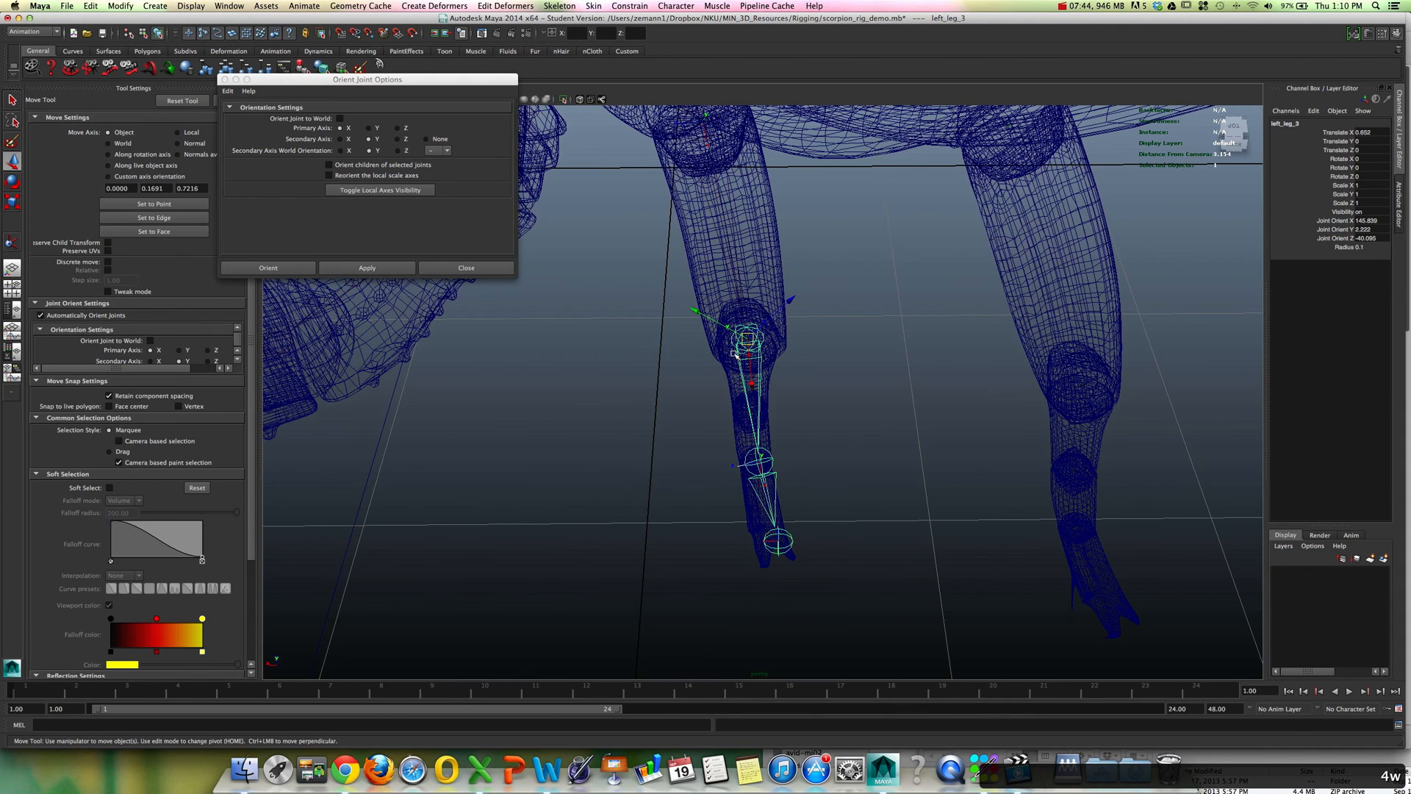
Orient left_leg_3 with the secondary axis world orientation set to negative Z, and inspect its axes along the knee.
{"action": "left_click", "coordinate": [400, 151]}
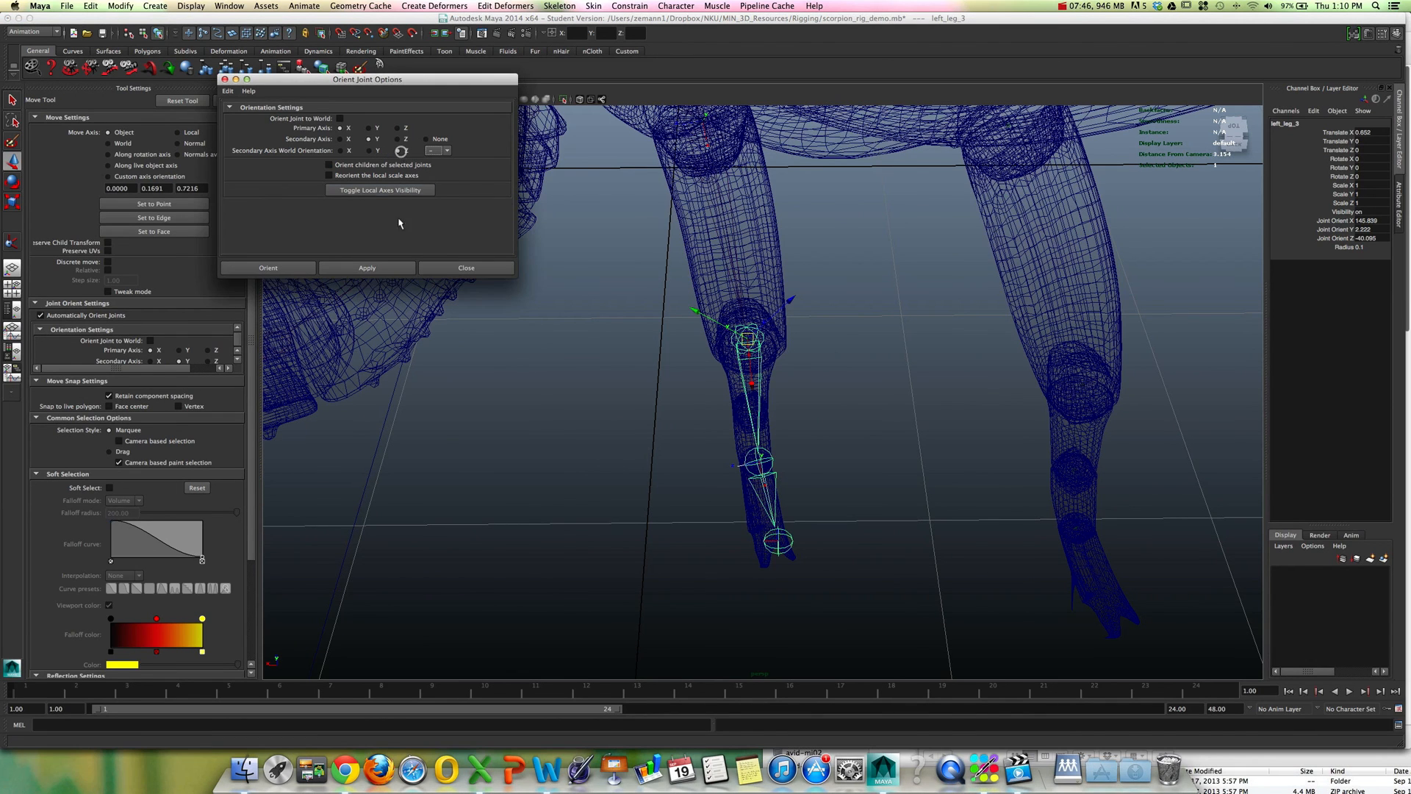
{"action": "left_click", "coordinate": [389, 267]}
{"action": "left_click_drag", "start_coordinate": [683, 328], "coordinate": [637, 314], "text": "alt"}
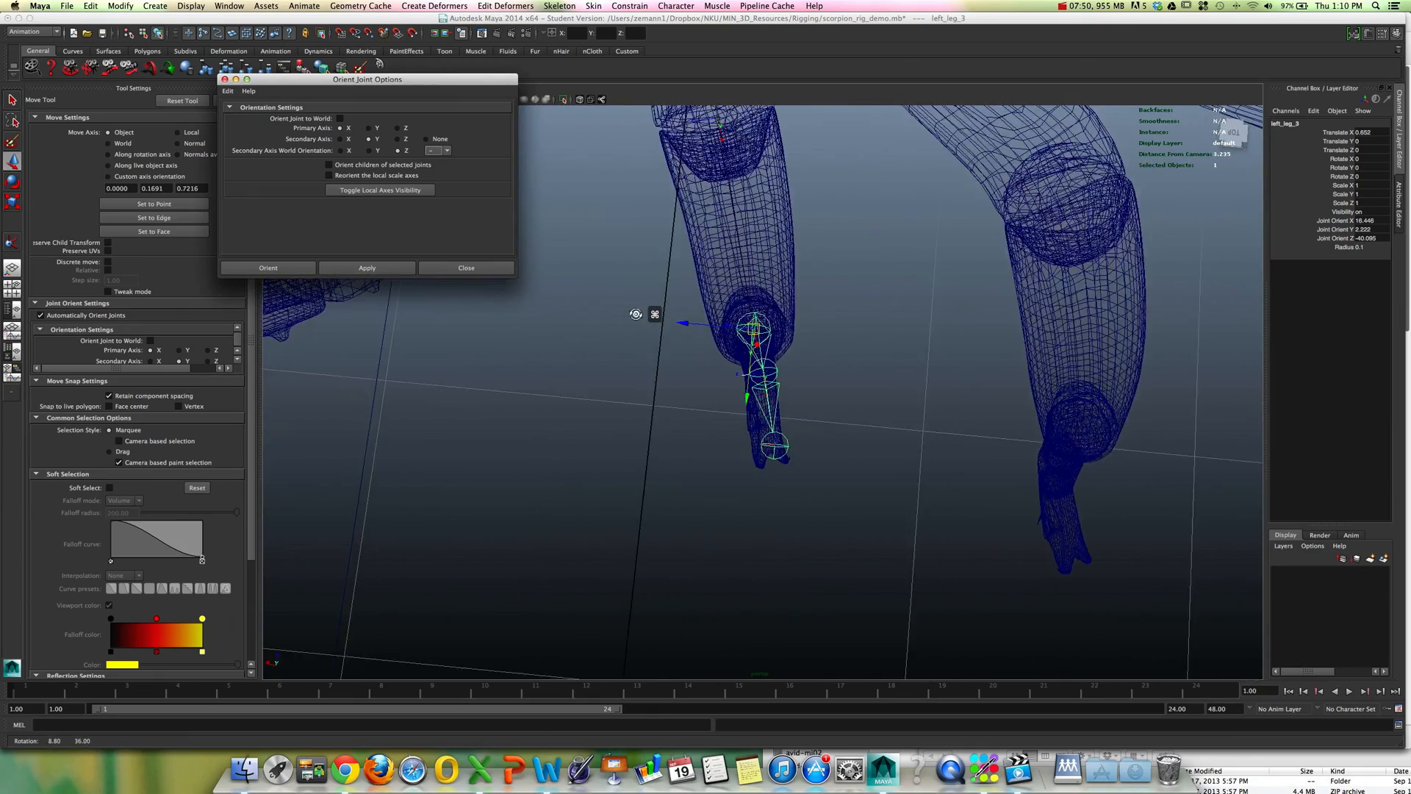
{"action": "right_click_drag", "start_coordinate": [637, 314], "coordinate": [924, 331], "text": "alt"}
{"action": "left_click_drag", "start_coordinate": [923, 331], "coordinate": [841, 310], "text": "alt"}
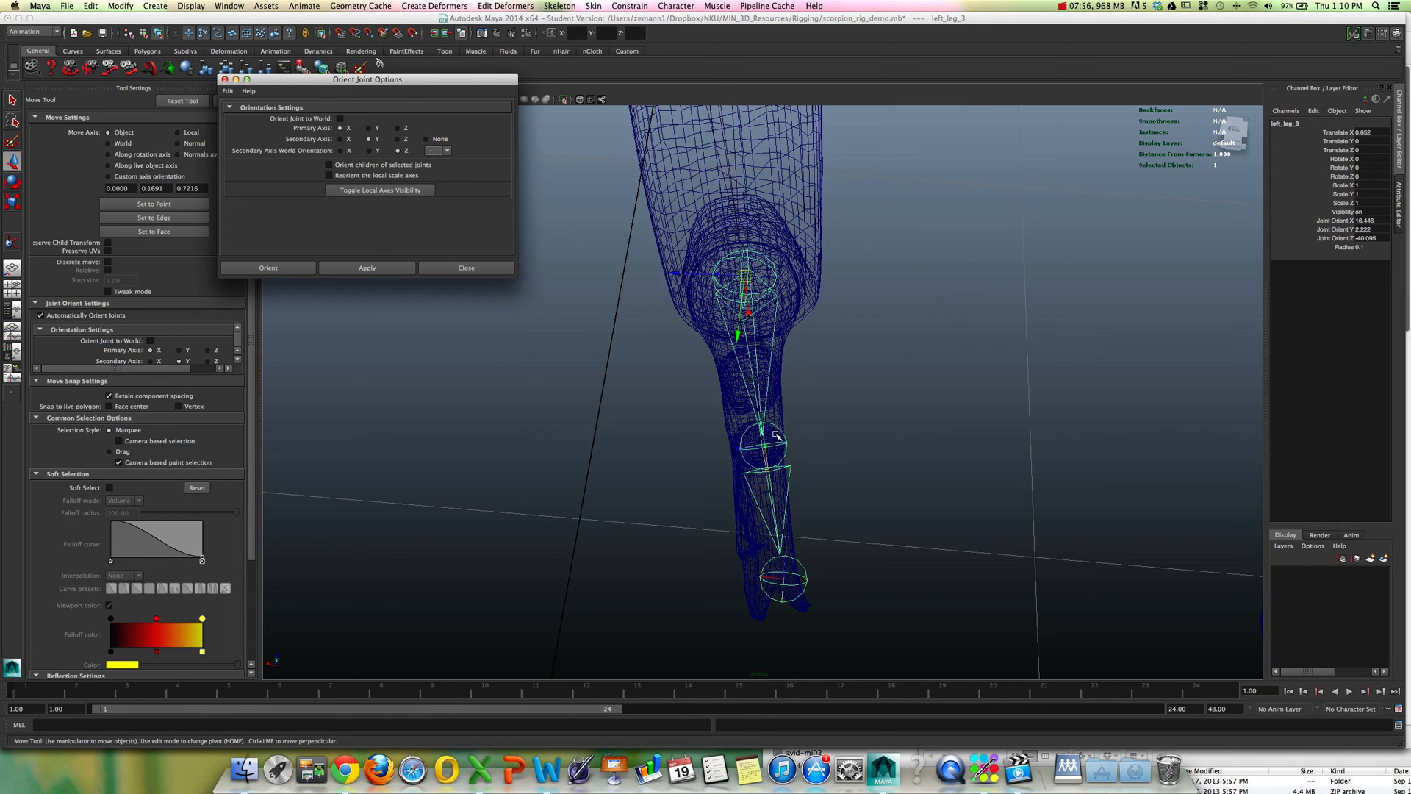
Unparent left_leg_4 from the leg chain so that left_leg_3 can be adjusted on its own.
{"action": "left_click_drag", "start_coordinate": [683, 400], "coordinate": [738, 319], "text": "alt"}
{"action": "left_click", "coordinate": [743, 469]}
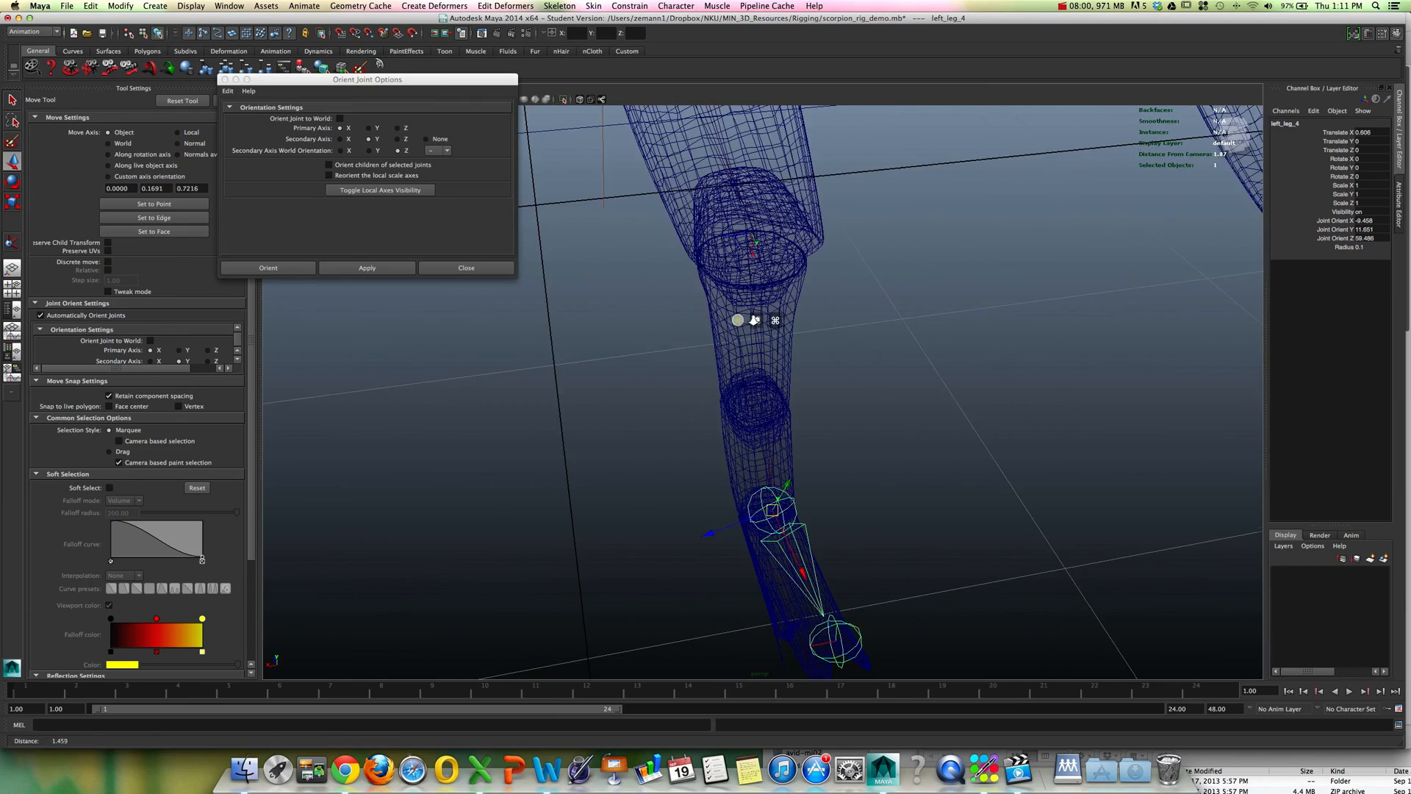
{"action": "right_click_drag", "start_coordinate": [738, 319], "coordinate": [673, 350], "text": "alt"}
{"action": "middle_click_drag", "start_coordinate": [672, 350], "coordinate": [674, 351], "text": "alt"}
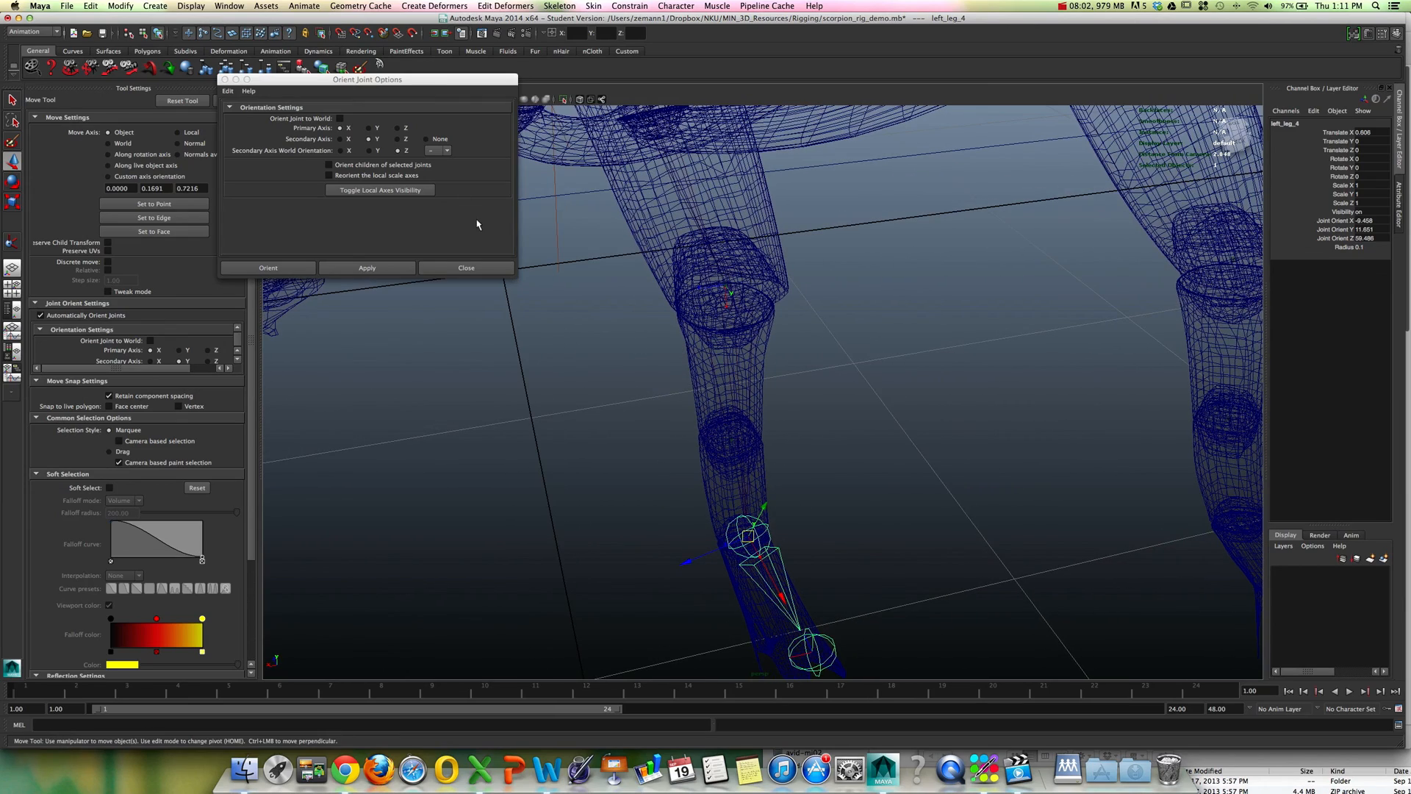
{"action": "left_click", "coordinate": [91, 6]}
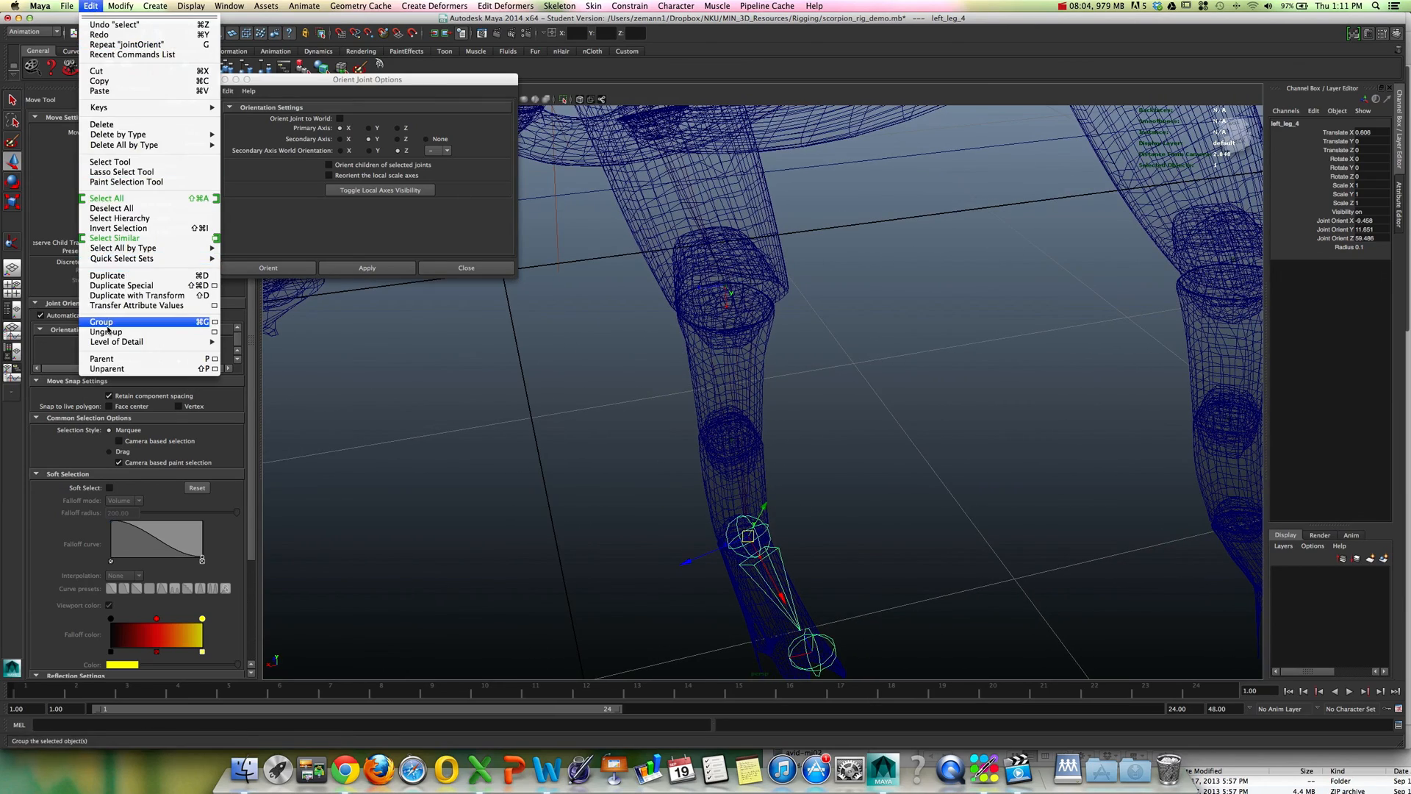
{"action": "left_click", "coordinate": [112, 369]}
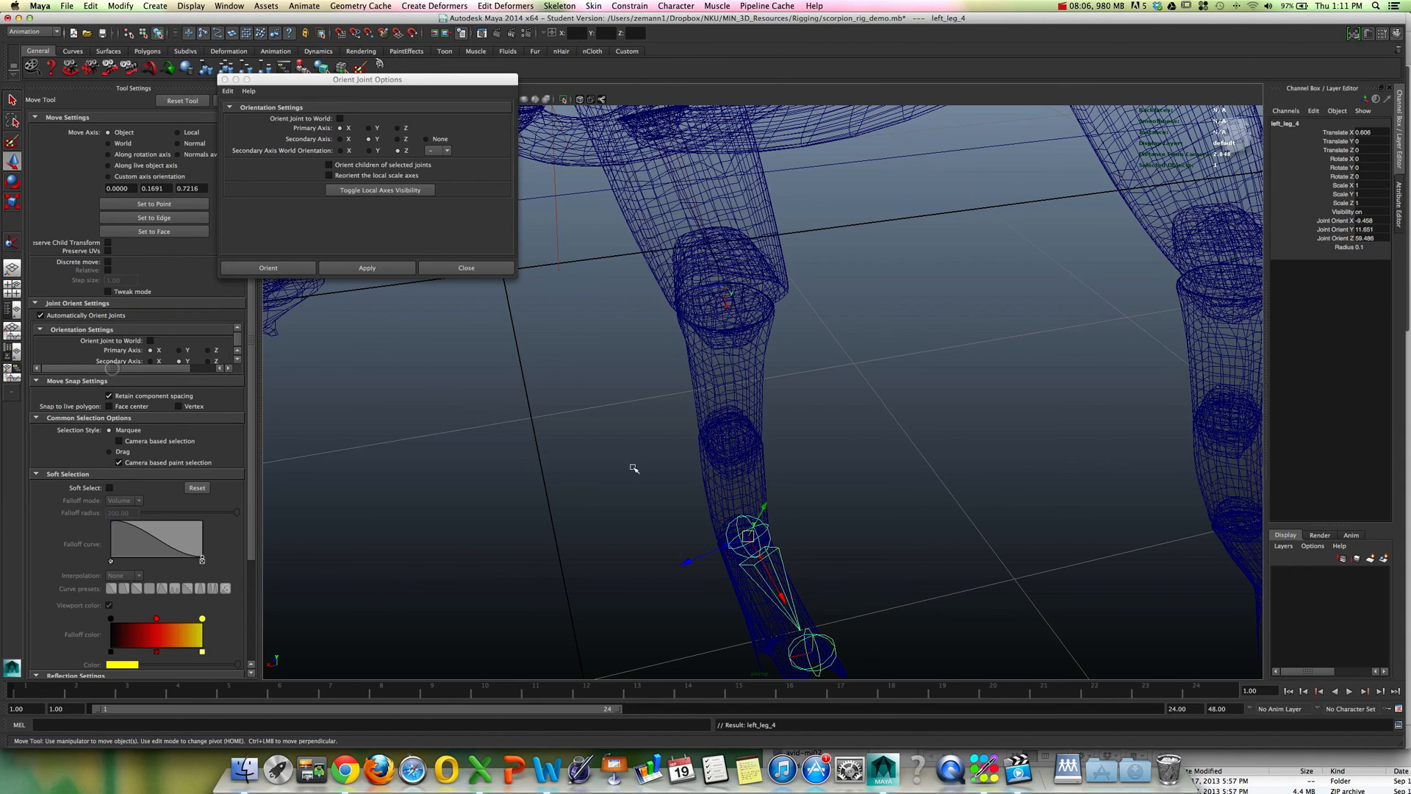
Select left_leg_3 and adjust its Joint Orient X to about 4.987, aligning its axes with the knee geometry.
{"action": "left_click", "coordinate": [713, 349]}
{"action": "left_click_drag", "start_coordinate": [713, 348], "coordinate": [760, 291], "text": "alt"}
{"action": "left_click", "coordinate": [850, 359]}
{"action": "left_click", "coordinate": [751, 288]}
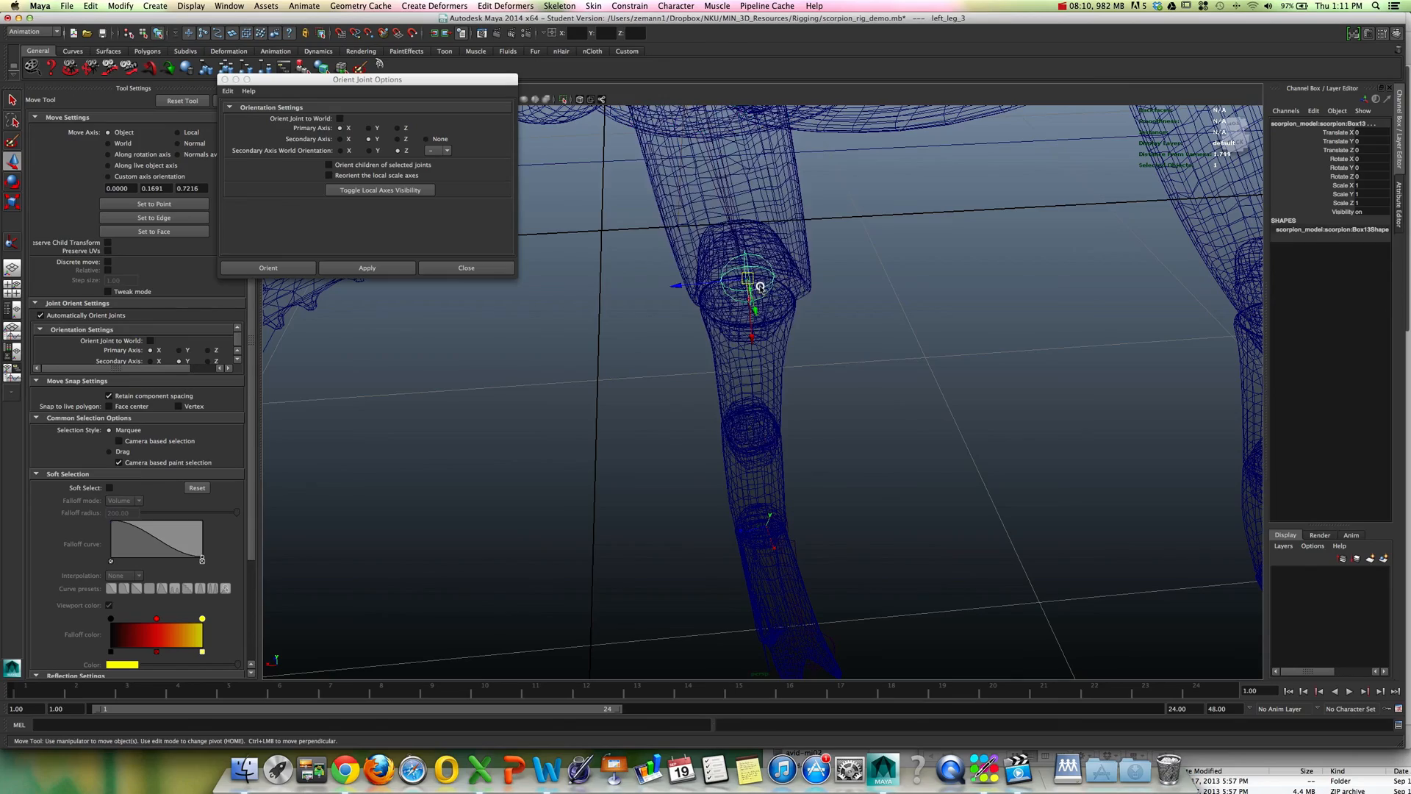
{"action": "left_click_drag", "start_coordinate": [839, 323], "coordinate": [821, 387], "text": "alt"}
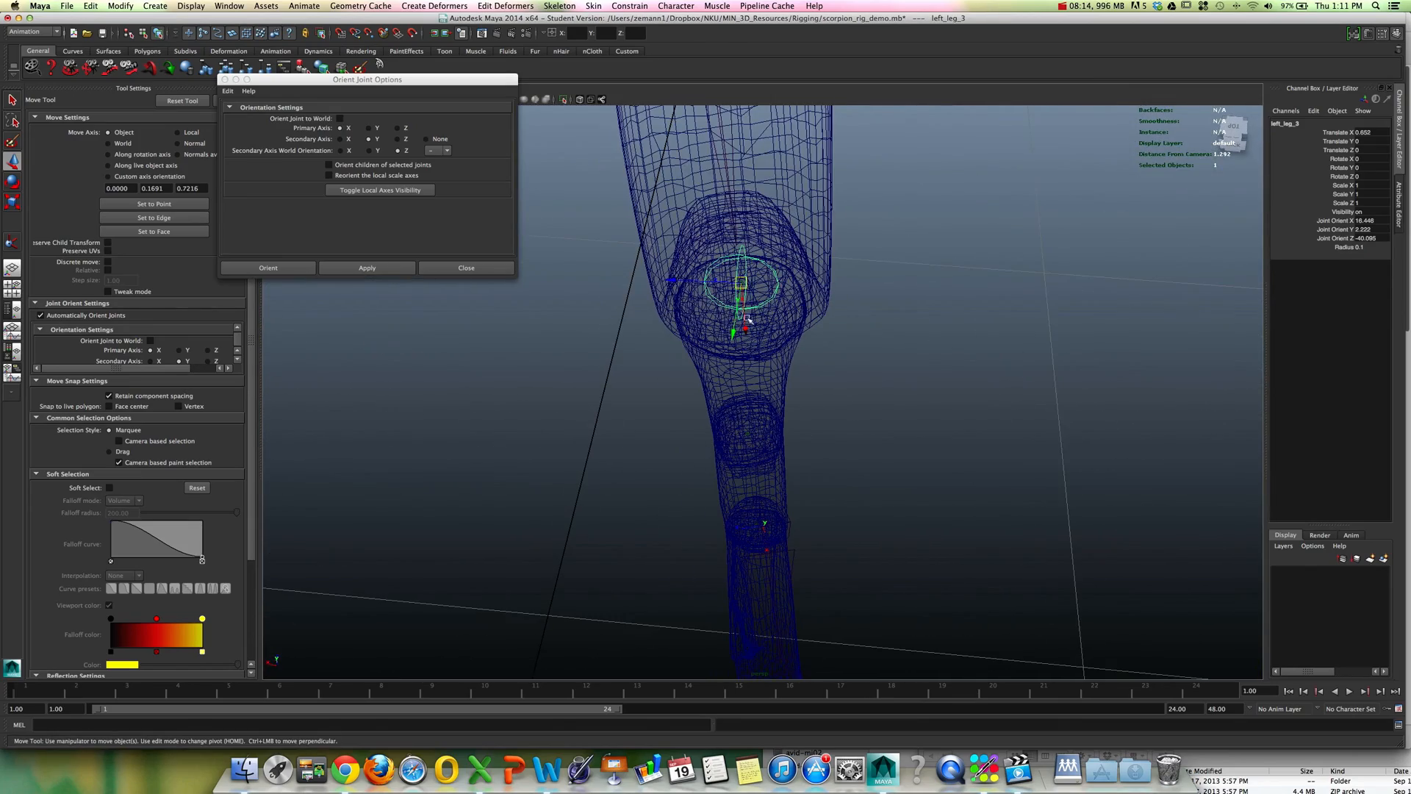
{"action": "left_click", "coordinate": [1336, 221]}
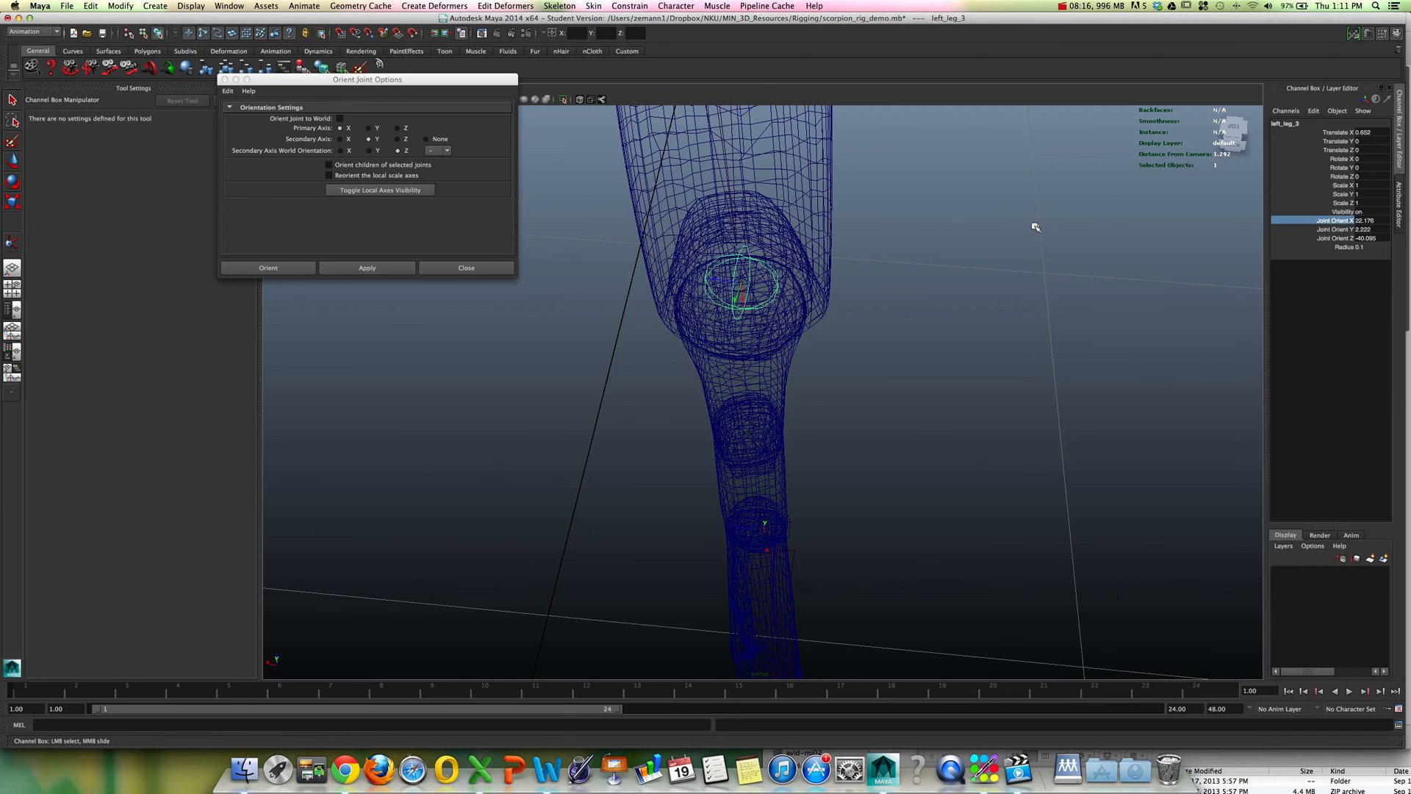
{"action": "middle_click_drag", "start_coordinate": [1030, 228], "coordinate": [959, 219]}
{"action": "middle_click_drag", "start_coordinate": [1088, 235], "coordinate": [1080, 234]}
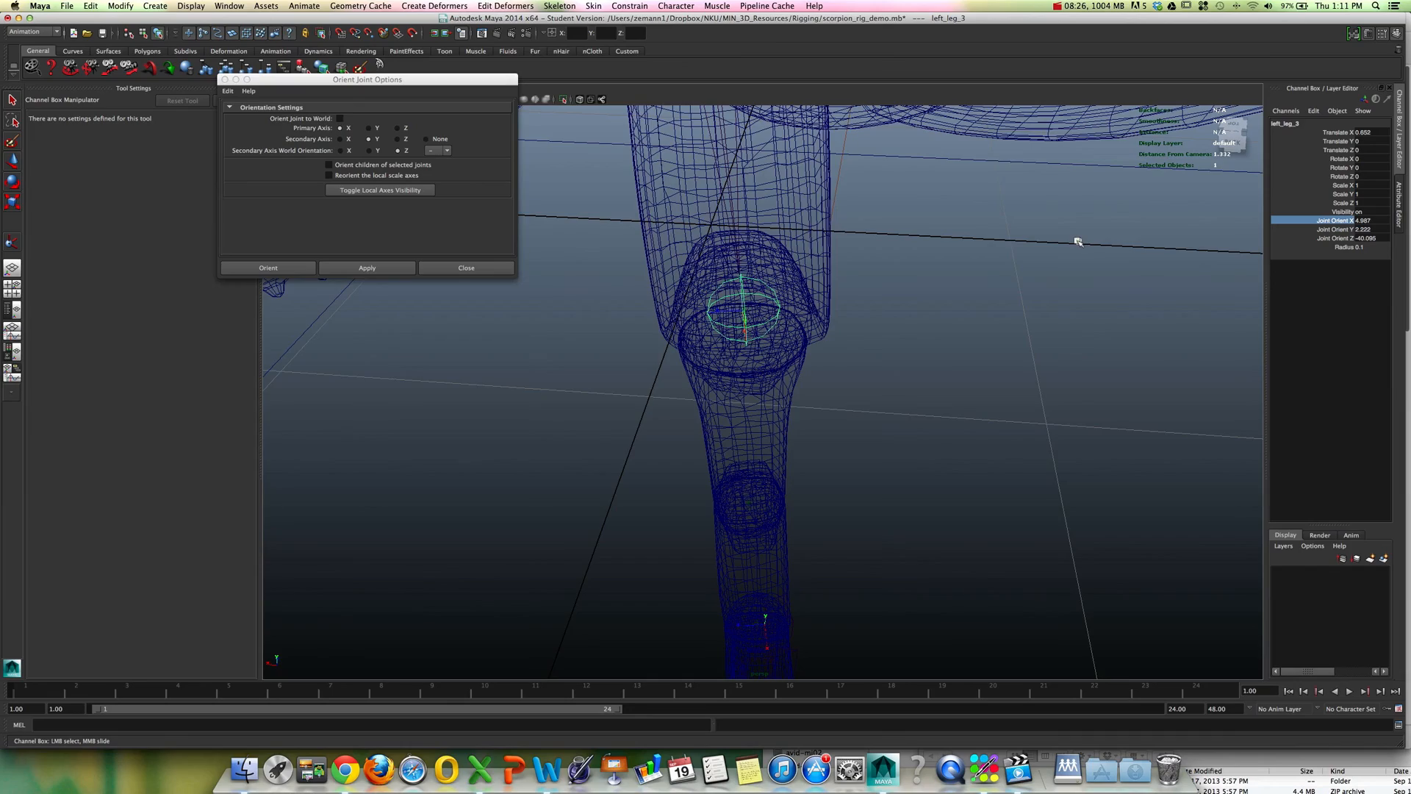
Examine left_leg_3's adjusted axes against the wireframe knee and lower leg from several angles.
{"action": "left_click_drag", "start_coordinate": [1001, 273], "coordinate": [964, 282], "text": "alt"}
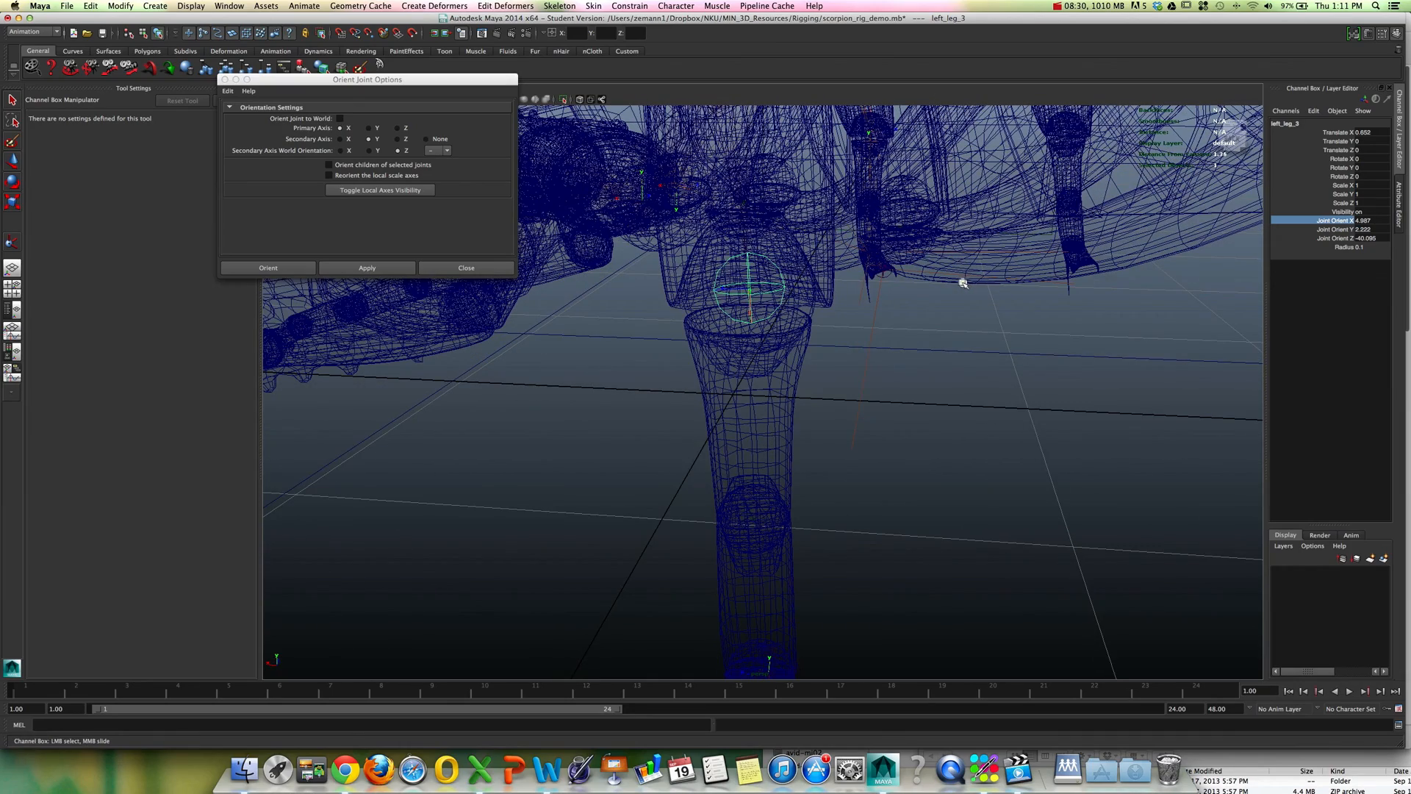
{"action": "left_click_drag", "start_coordinate": [963, 283], "coordinate": [785, 469], "text": "alt"}
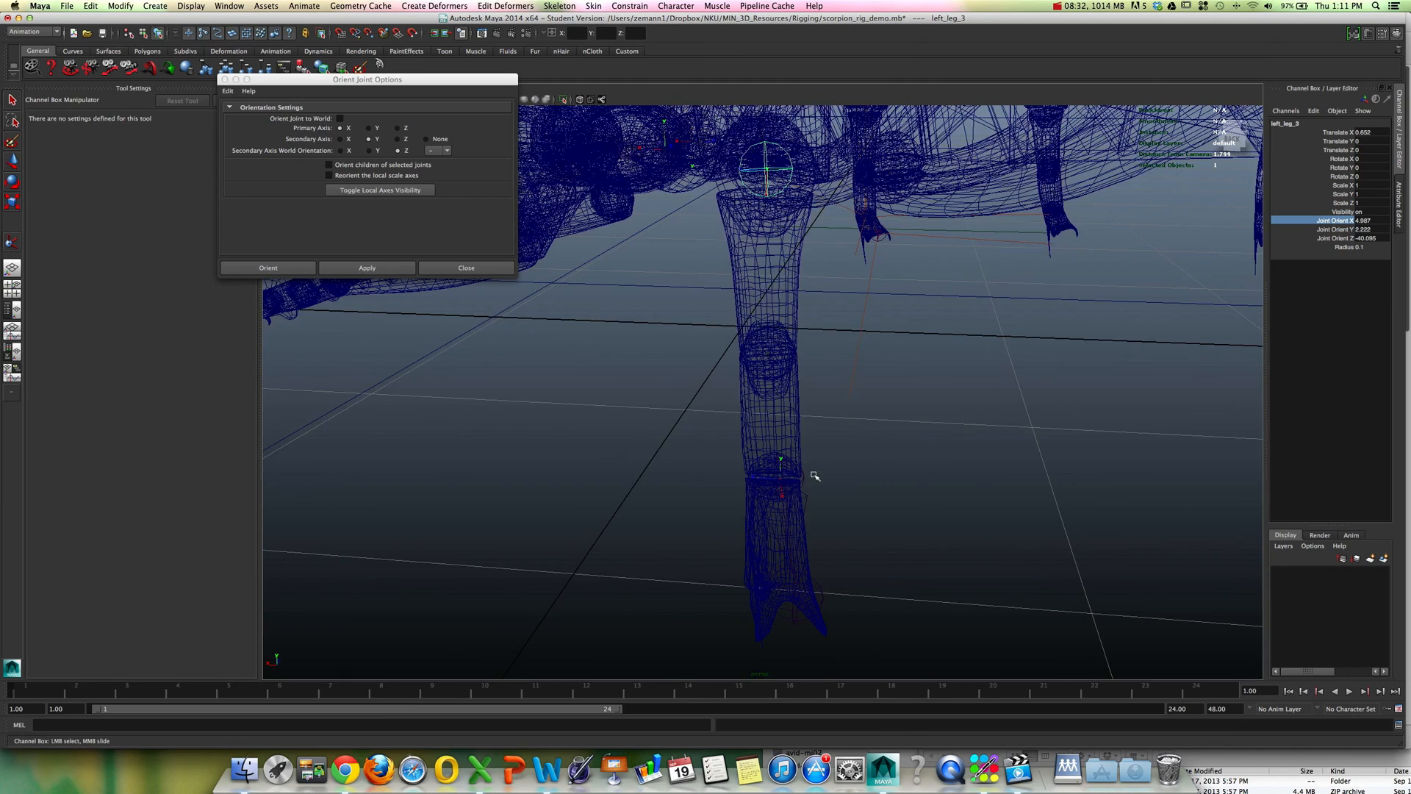
{"action": "left_click", "coordinate": [803, 476]}
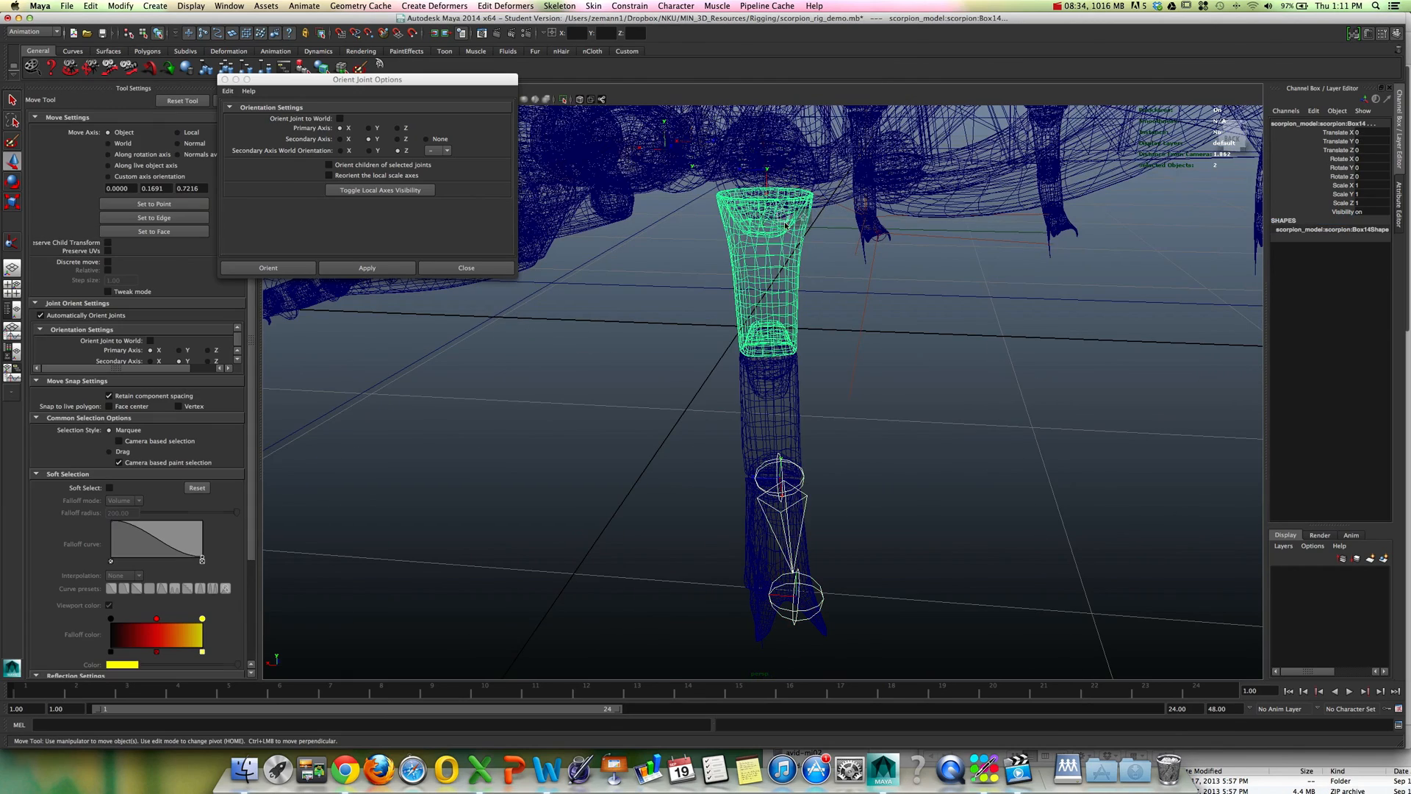
{"action": "left_click", "coordinate": [842, 287]}
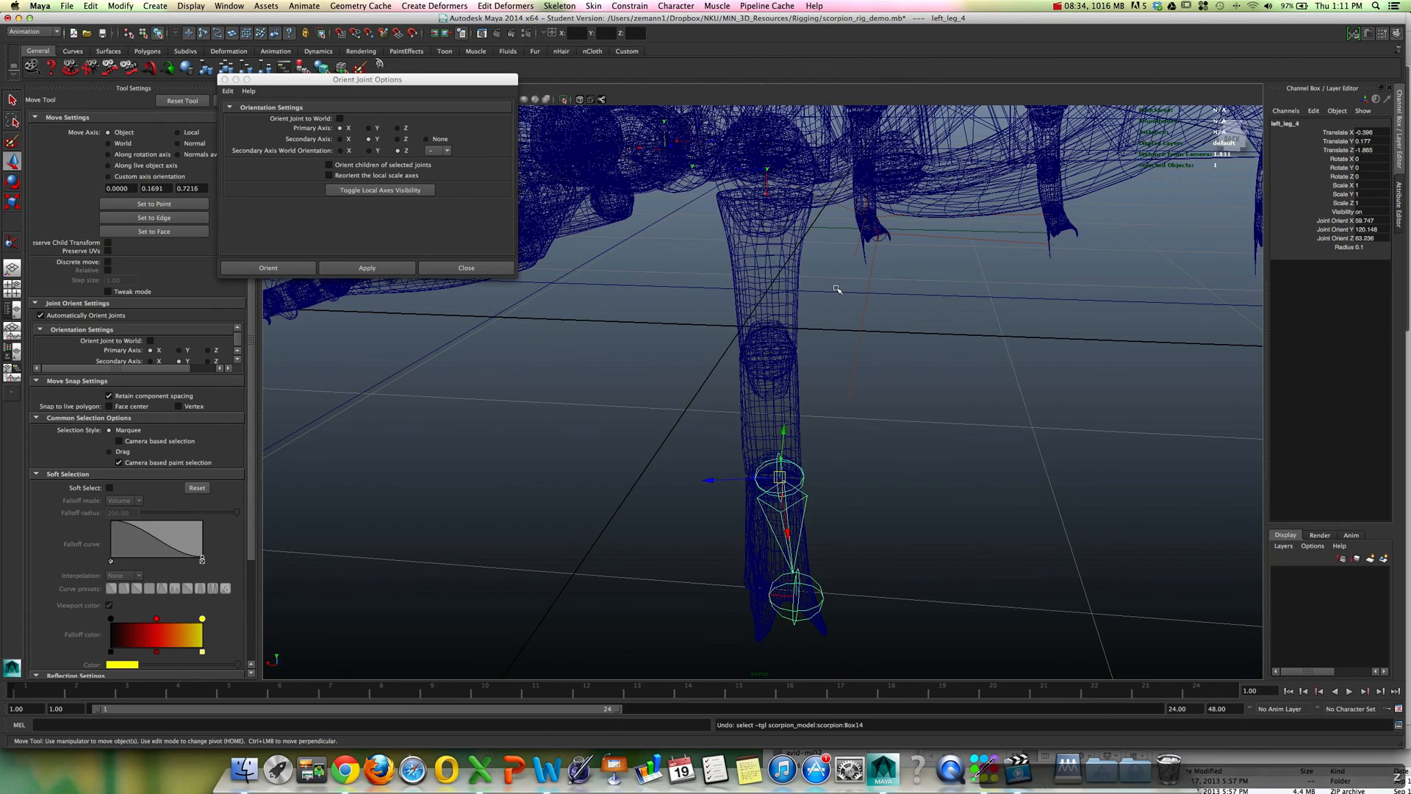
{"action": "key", "text": "super+z"}
{"action": "left_click_drag", "start_coordinate": [785, 233], "coordinate": [813, 382], "text": "alt"}
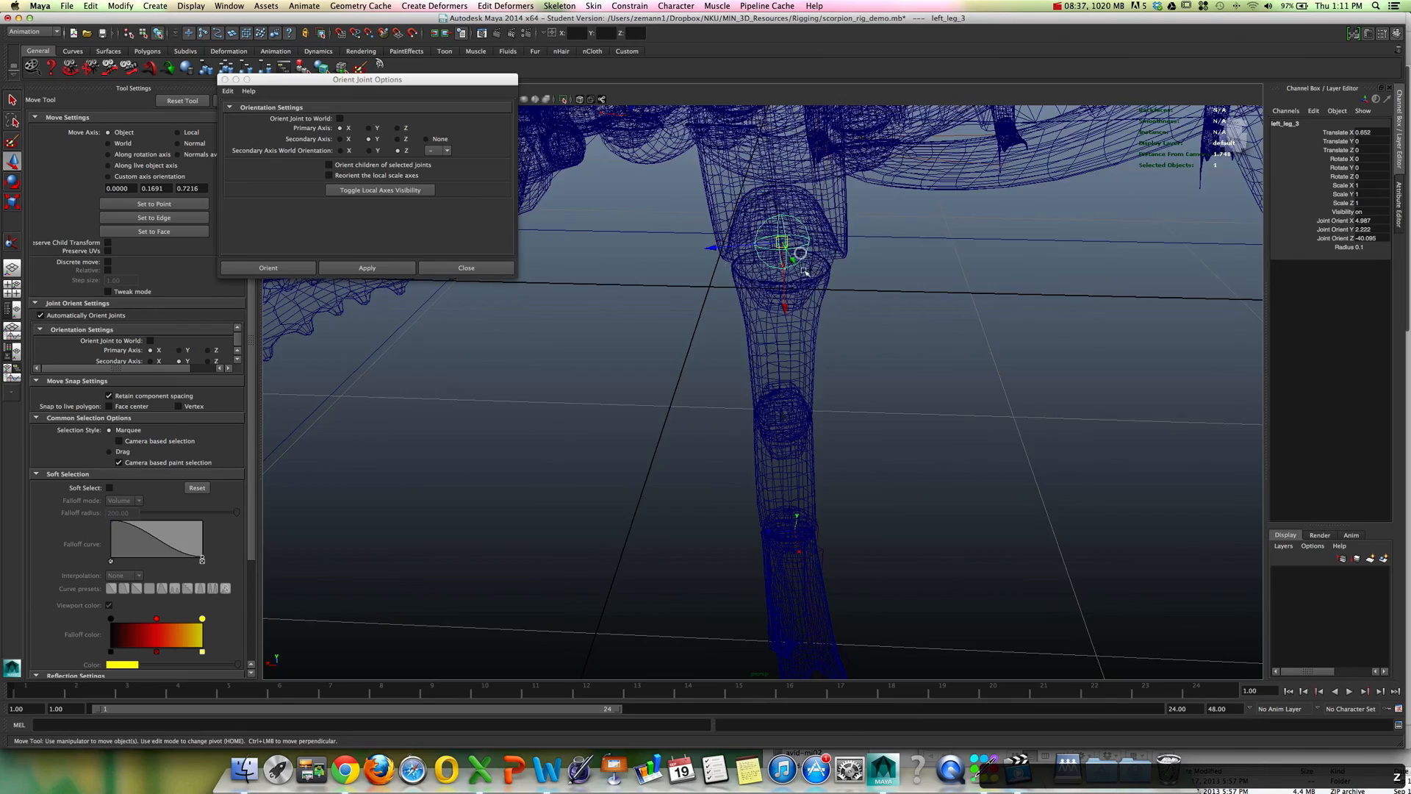
{"action": "left_click_drag", "start_coordinate": [805, 317], "coordinate": [799, 255], "text": "alt"}
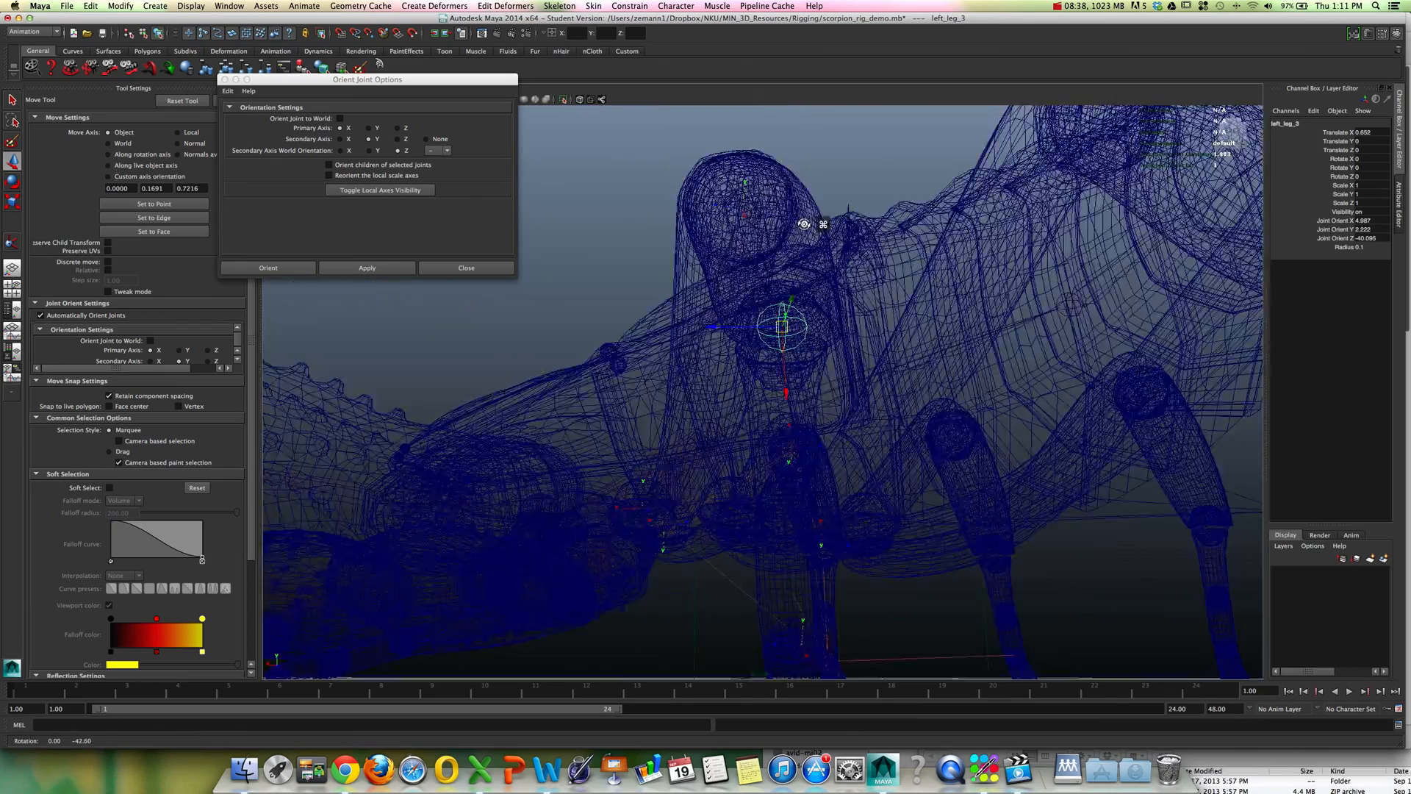
{"action": "mouse_move", "coordinate": [845, 309]}
{"action": "left_mouse_down", "text": "alt"}
{"action": "mouse_move", "coordinate": [897, 282]}
{"action": "mouse_move", "coordinate": [835, 290]}
{"action": "left_mouse_up", "text": "alt"}
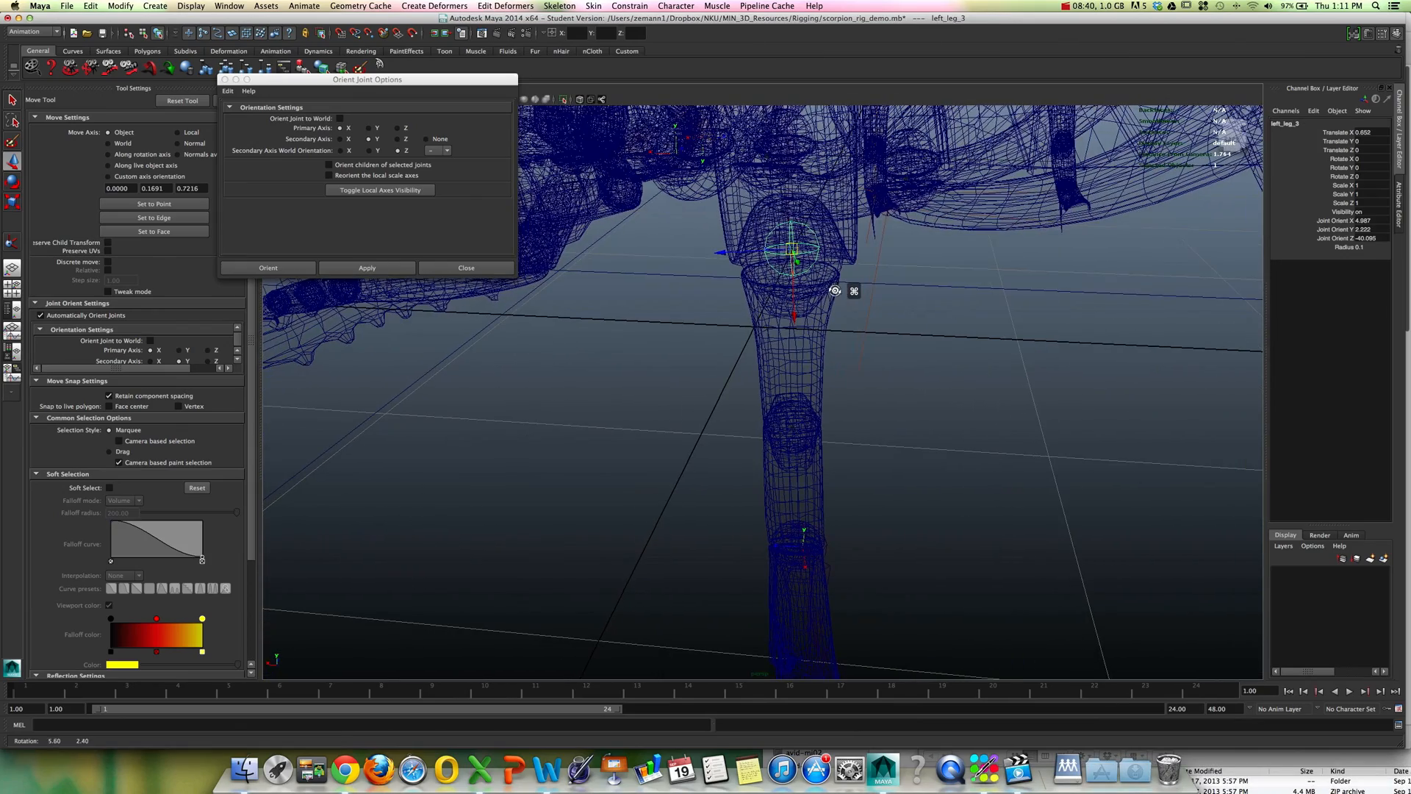
Test left_leg_3's Z rotation against the shaded knee, undo it, and return to wireframe.
{"action": "key", "text": "5"}
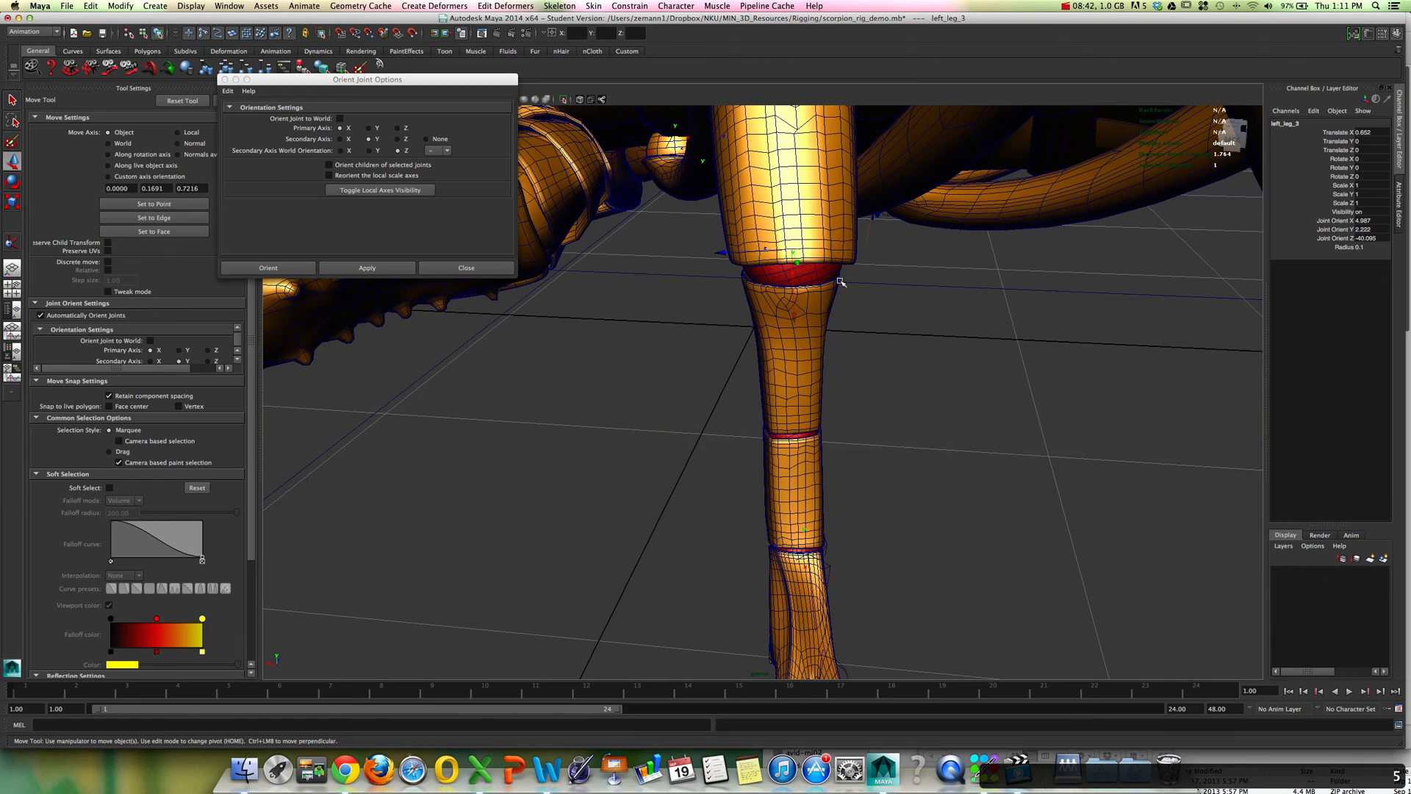
{"action": "key", "text": "e"}
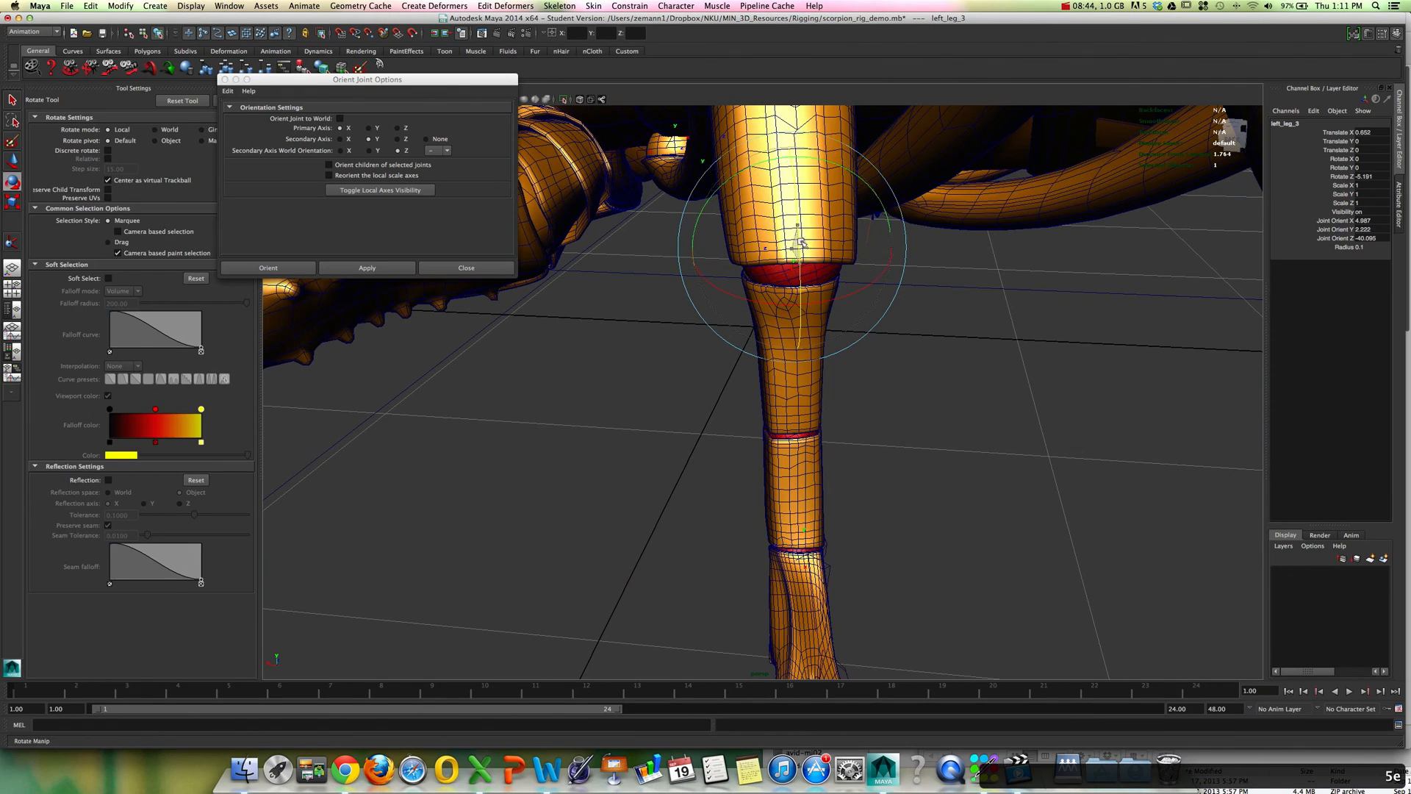
{"action": "left_click_drag", "start_coordinate": [857, 298], "coordinate": [802, 360], "text": "alt"}
{"action": "key", "text": "q"}
{"action": "key", "text": "4"}
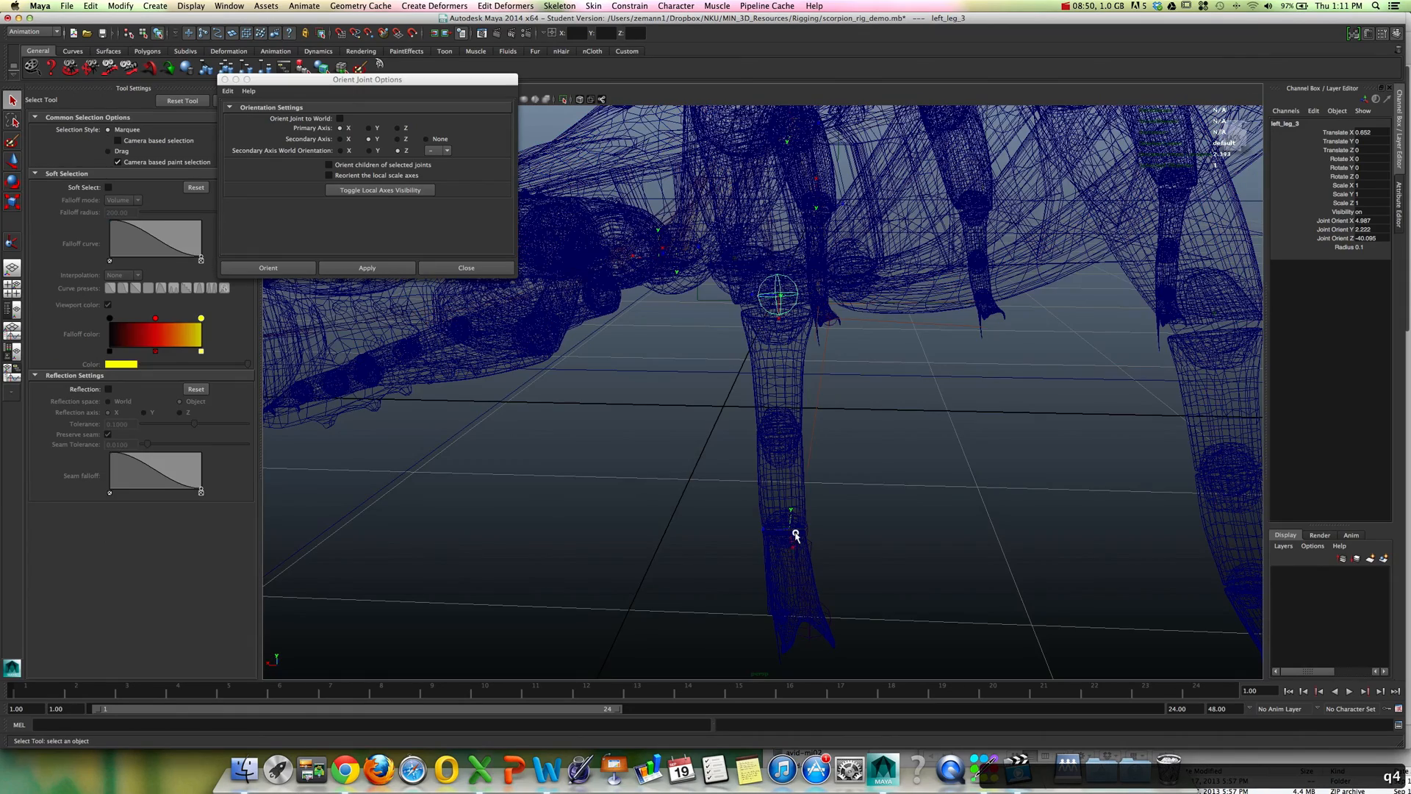
Parent left_leg_4 back under left_leg_3.
{"action": "left_click", "coordinate": [796, 535]}
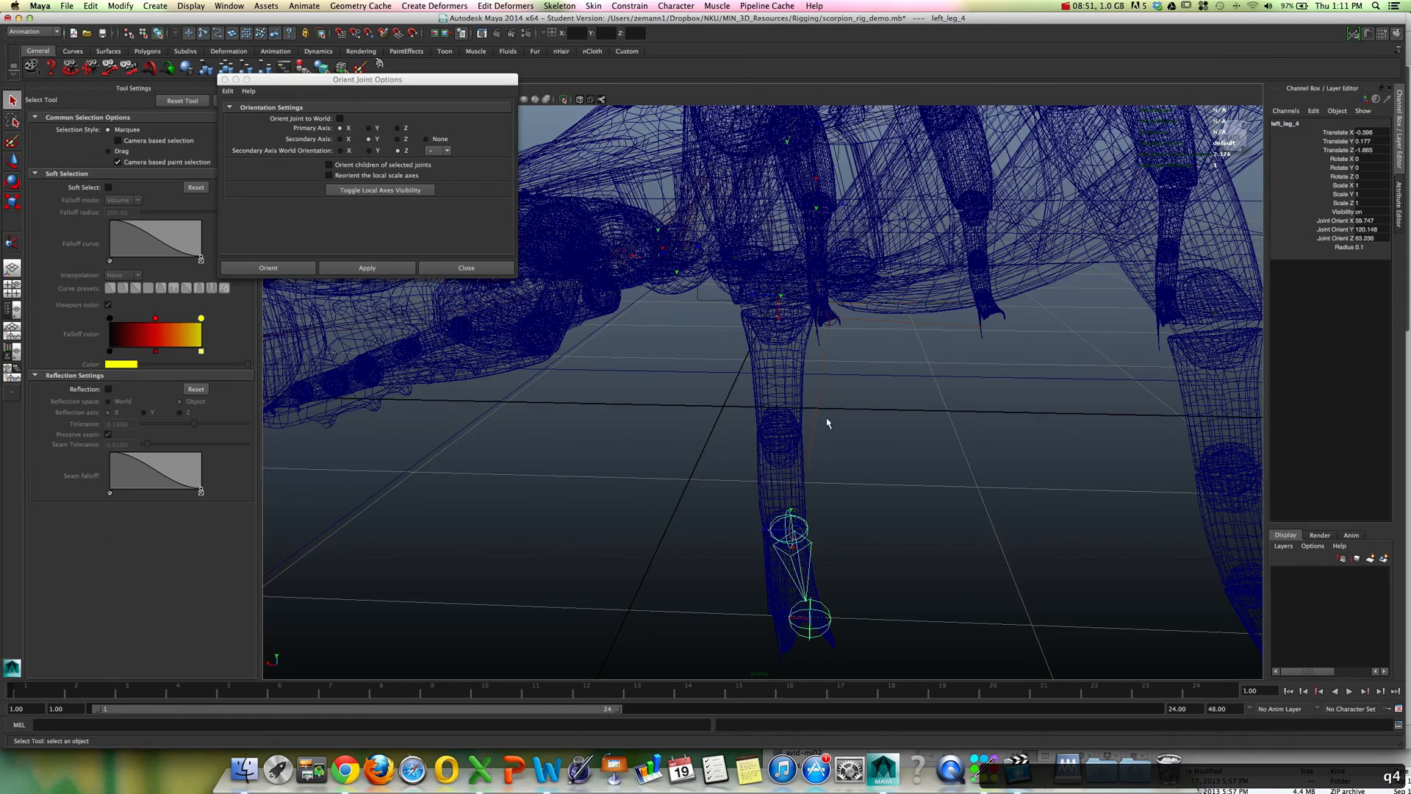
{"action": "left_click", "coordinate": [786, 320], "text": "ctrl+shift"}
{"action": "key", "text": "z"}
{"action": "left_click", "coordinate": [785, 310], "text": "ctrl+shift"}
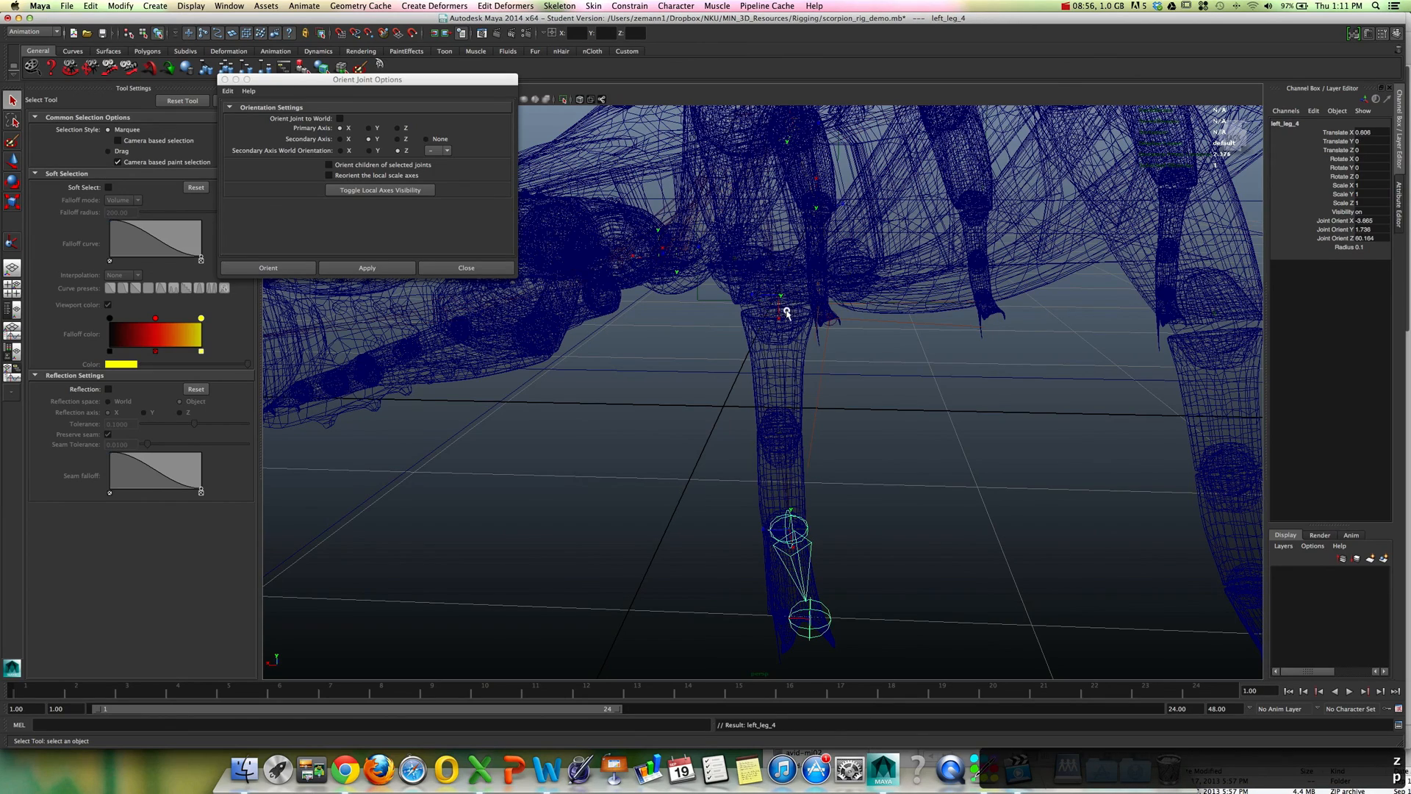
Test-rotate the rejoined left_leg_3 about Z in shaded view, and undo the rotation.
{"action": "left_click", "coordinate": [787, 305]}
{"action": "middle_click_drag", "start_coordinate": [787, 305], "coordinate": [783, 368], "text": "alt"}
{"action": "mouse_move", "coordinate": [784, 368]}
{"action": "left_mouse_down", "text": "alt"}
{"action": "mouse_move", "coordinate": [827, 381]}
{"action": "mouse_move", "coordinate": [807, 382]}
{"action": "mouse_move", "coordinate": [789, 302]}
{"action": "mouse_move", "coordinate": [785, 358]}
{"action": "left_mouse_up", "text": "alt"}
{"action": "key", "text": "e"}
{"action": "key", "text": "5"}
{"action": "key", "text": "ctrl+z"}
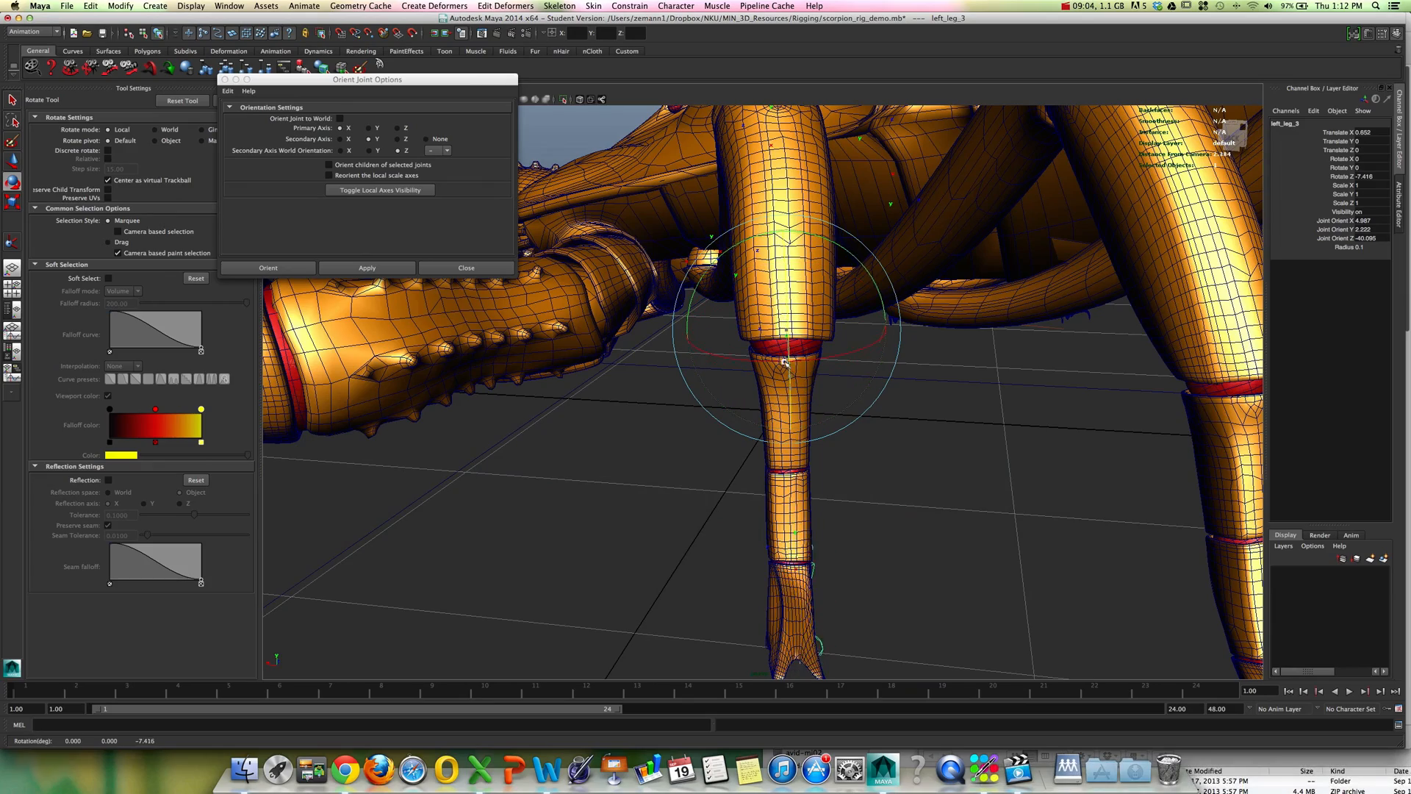
{"action": "key", "text": "q"}
Inspect the rejoined lower leg chain from left_leg_3 in wireframe, comparing its joints with the leg geometry.
{"action": "mouse_move", "coordinate": [898, 403]}
{"action": "left_mouse_down", "text": "alt"}
{"action": "mouse_move", "coordinate": [911, 412]}
{"action": "mouse_move", "coordinate": [845, 419]}
{"action": "mouse_move", "coordinate": [933, 419]}
{"action": "mouse_move", "coordinate": [912, 409]}
{"action": "left_mouse_up", "text": "alt"}
{"action": "key", "text": "4"}
{"action": "right_click_drag", "start_coordinate": [905, 412], "coordinate": [798, 437], "text": "alt"}
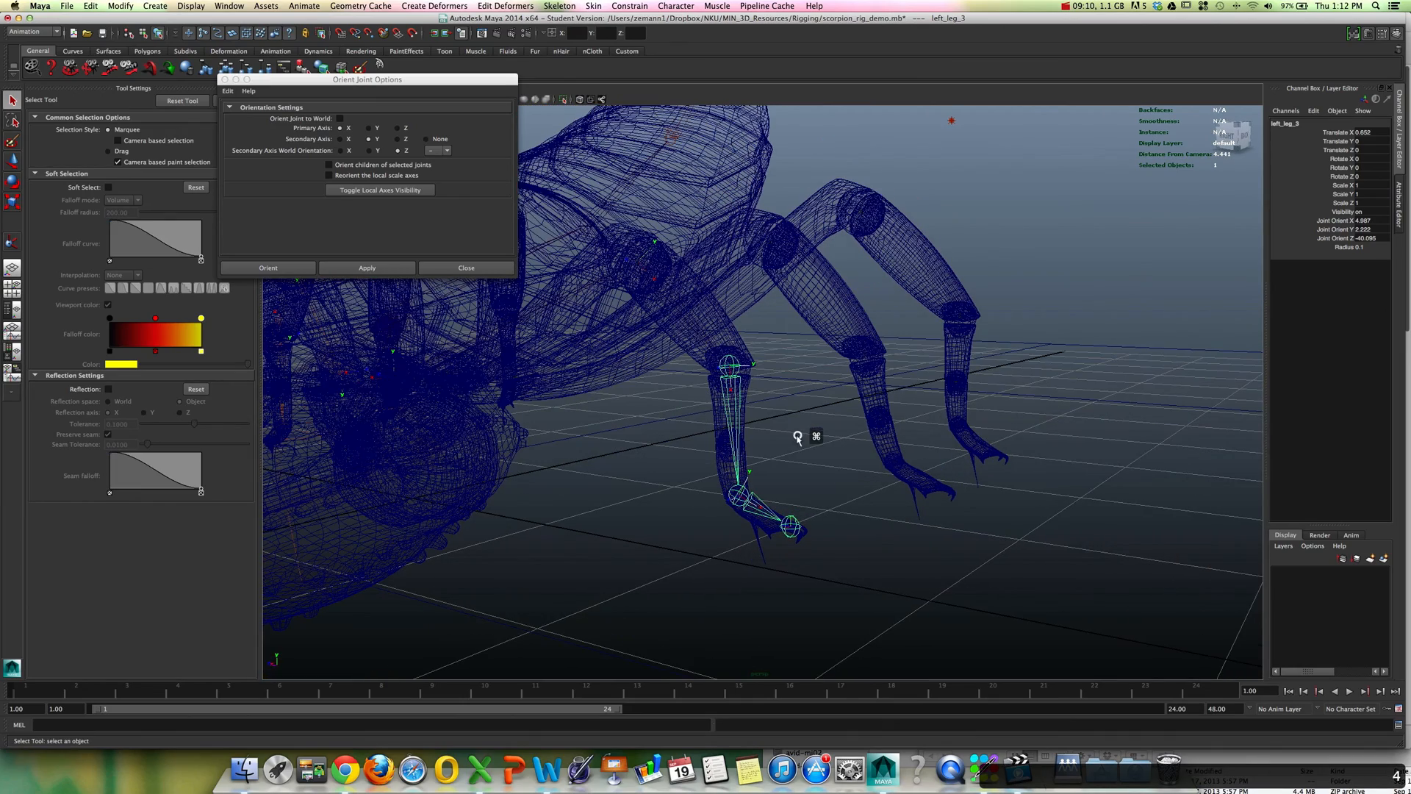
{"action": "left_click_drag", "start_coordinate": [817, 494], "coordinate": [809, 460], "text": "alt"}
{"action": "left_click", "coordinate": [792, 336]}
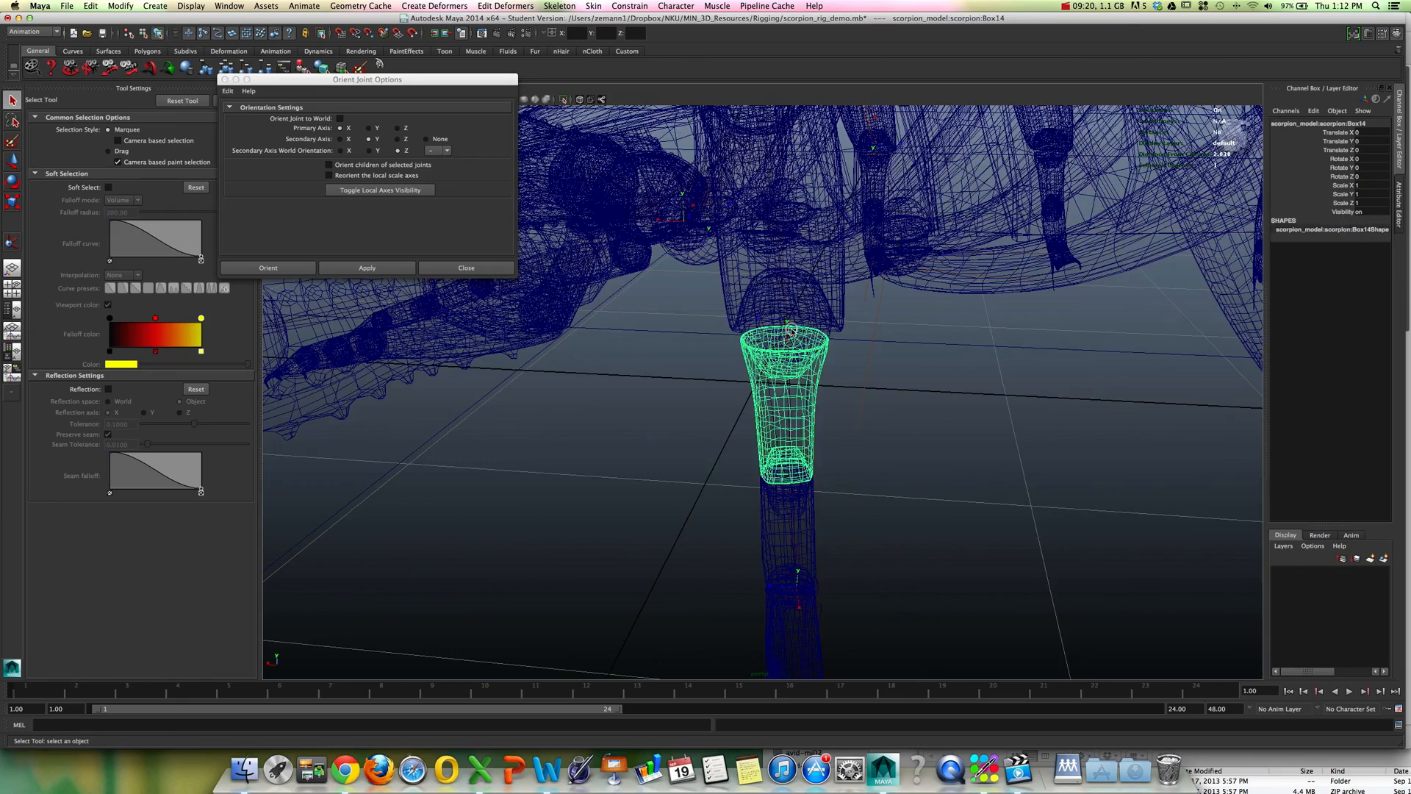
{"action": "left_click", "coordinate": [789, 311]}
{"action": "left_click_drag", "start_coordinate": [804, 321], "coordinate": [811, 360], "text": "alt"}
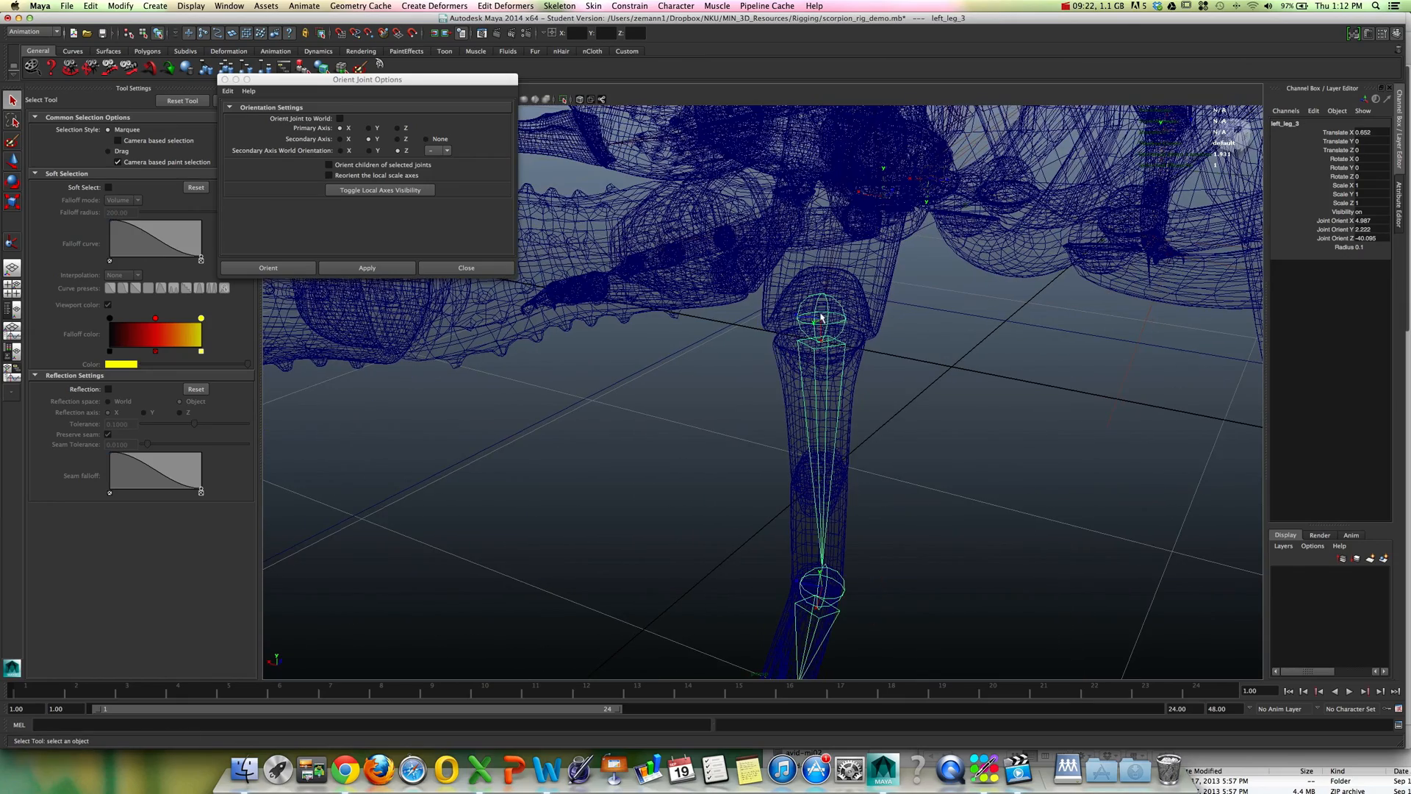
Close the joint orientation options and select the leg chain from its root joint left_leg_1.
{"action": "left_click", "coordinate": [466, 267]}
{"action": "left_click_drag", "start_coordinate": [661, 345], "coordinate": [654, 385], "text": "alt"}
{"action": "middle_click_drag", "start_coordinate": [655, 384], "coordinate": [860, 585], "text": "alt"}
{"action": "left_click", "coordinate": [679, 411]}
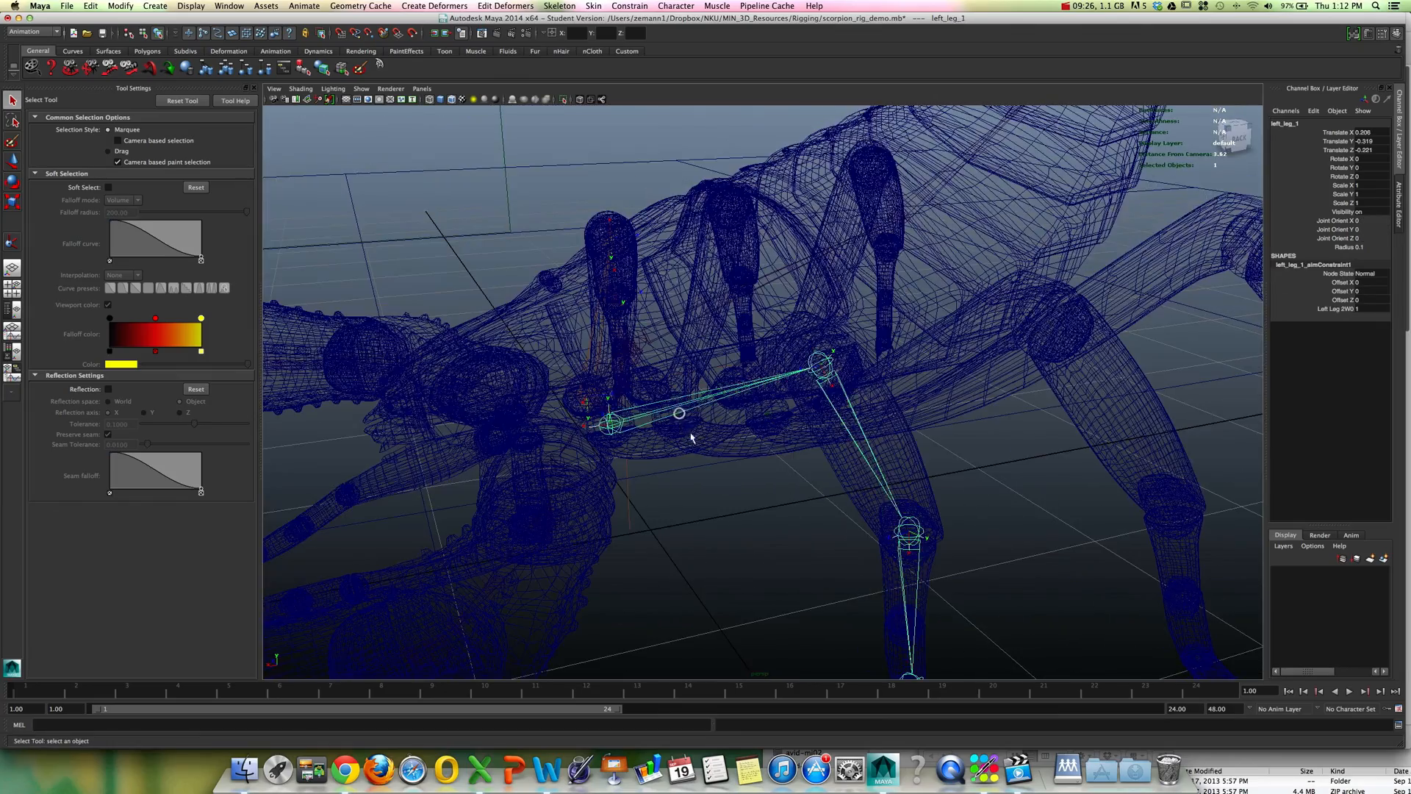
Delete the head shell mesh scorpion_model:scorpion:Box03 that covers the leg root joints.
{"action": "left_click_drag", "start_coordinate": [690, 434], "coordinate": [701, 445], "text": "alt"}
{"action": "middle_click_drag", "start_coordinate": [675, 424], "coordinate": [752, 520], "text": "alt"}
{"action": "left_click_drag", "start_coordinate": [753, 520], "coordinate": [739, 511], "text": "alt"}
{"action": "left_click", "coordinate": [671, 359]}
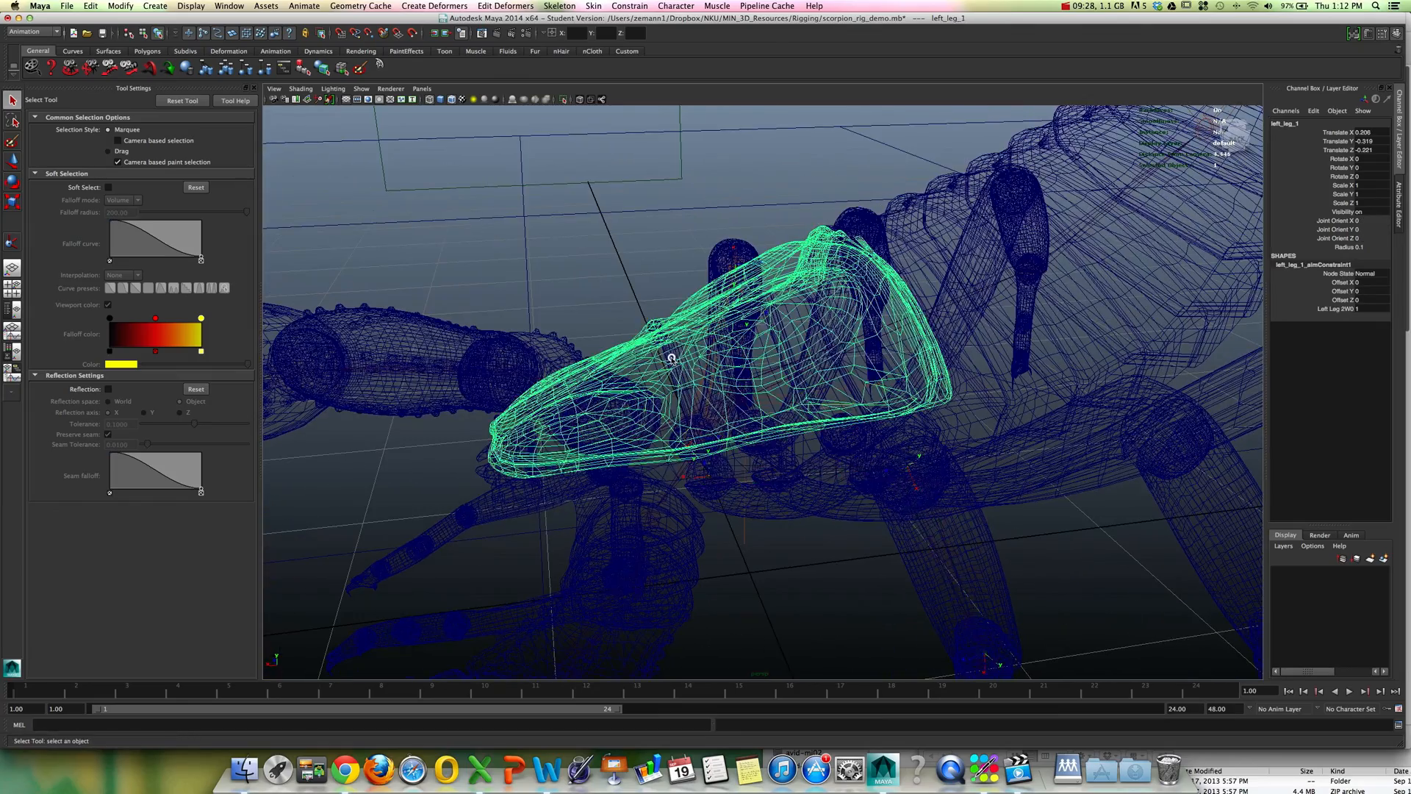
{"action": "right_click_drag", "start_coordinate": [671, 360], "coordinate": [647, 383], "text": "alt"}
{"action": "left_click_drag", "start_coordinate": [647, 383], "coordinate": [673, 375], "text": "alt"}
{"action": "middle_click_drag", "start_coordinate": [672, 375], "coordinate": [488, 321], "text": "alt"}
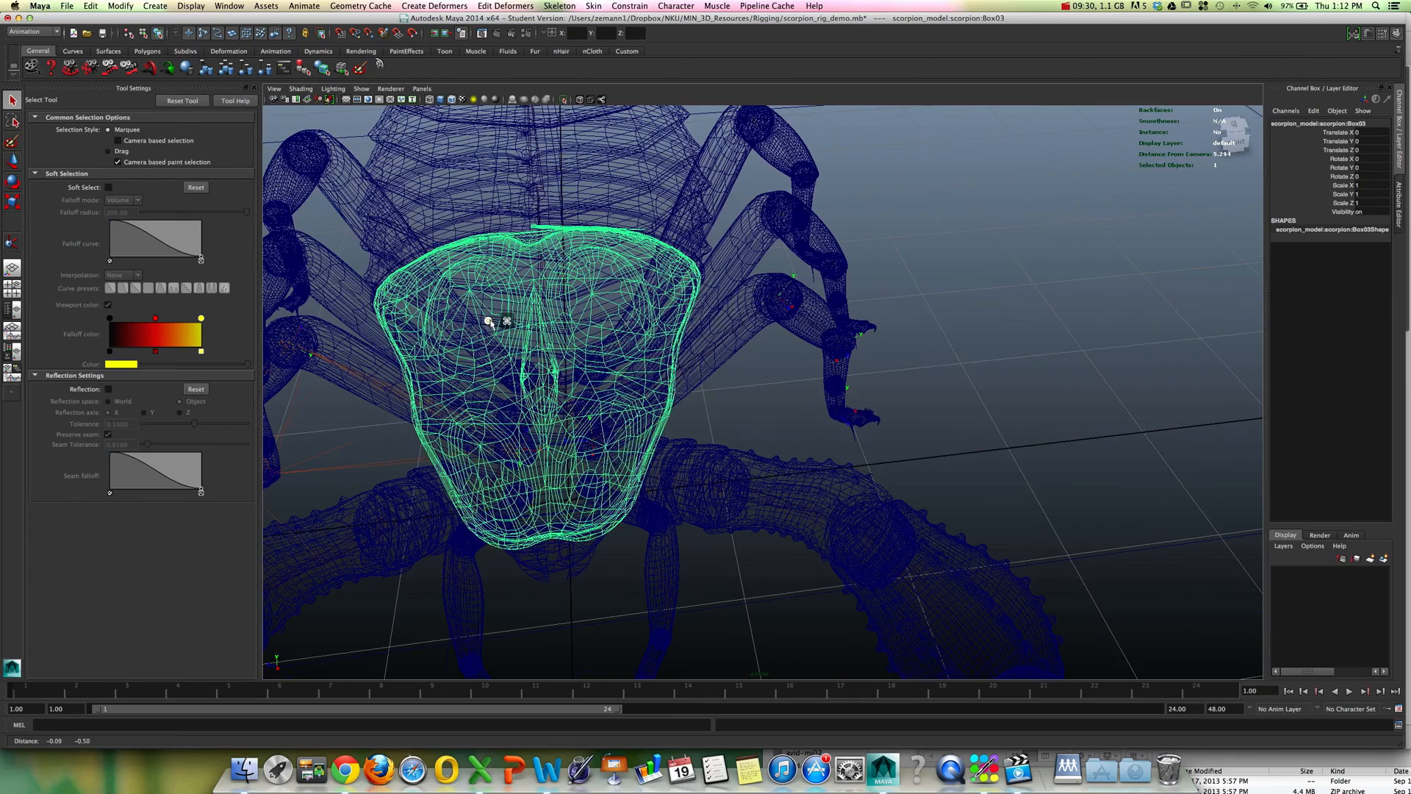
{"action": "left_click", "coordinate": [451, 415]}
{"action": "left_click", "coordinate": [590, 408]}
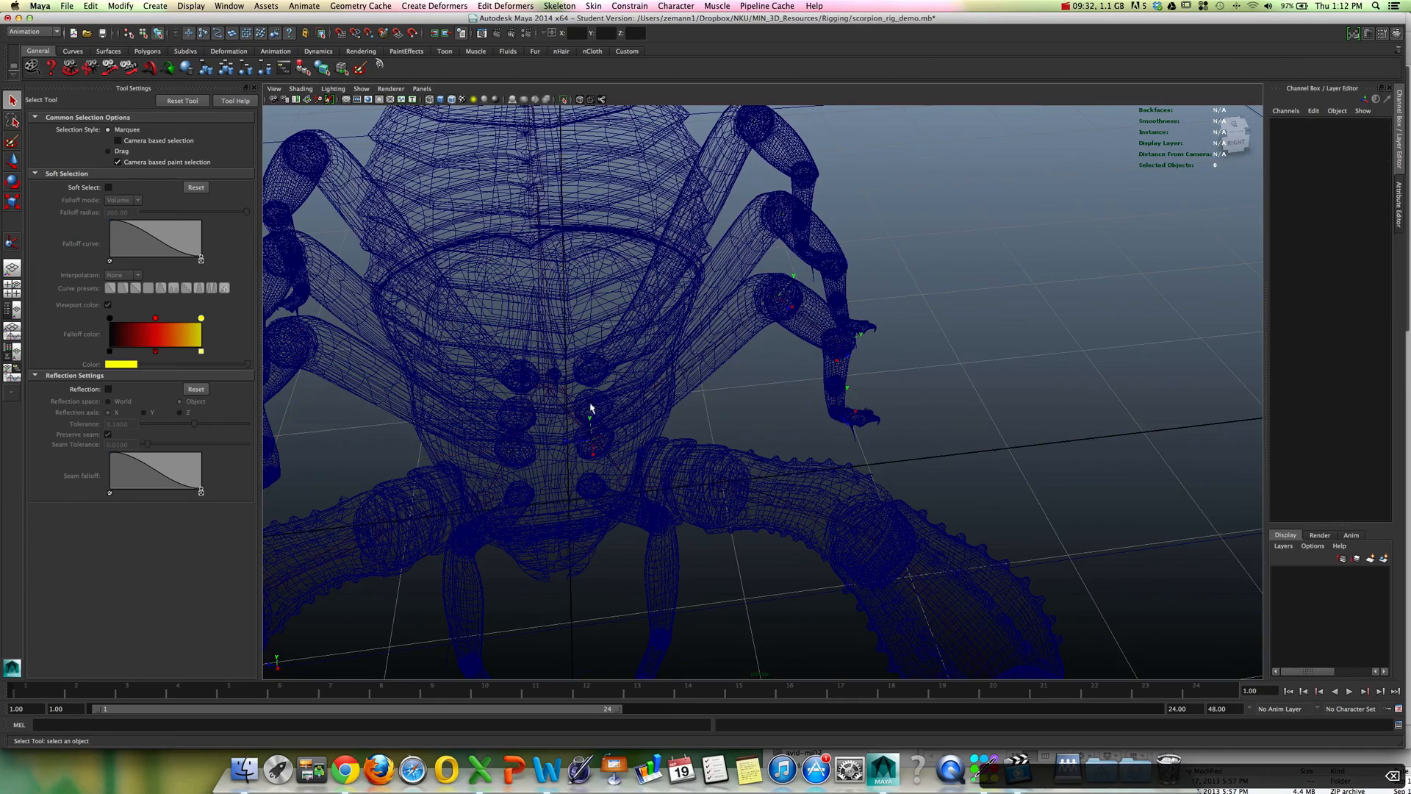
Mirror the leg joint chain from its root left_leg_1 across the XY plane, using the Behavior mirror function.
{"action": "left_click", "coordinate": [650, 401]}
{"action": "left_click_drag", "start_coordinate": [687, 413], "coordinate": [672, 409], "text": "alt"}
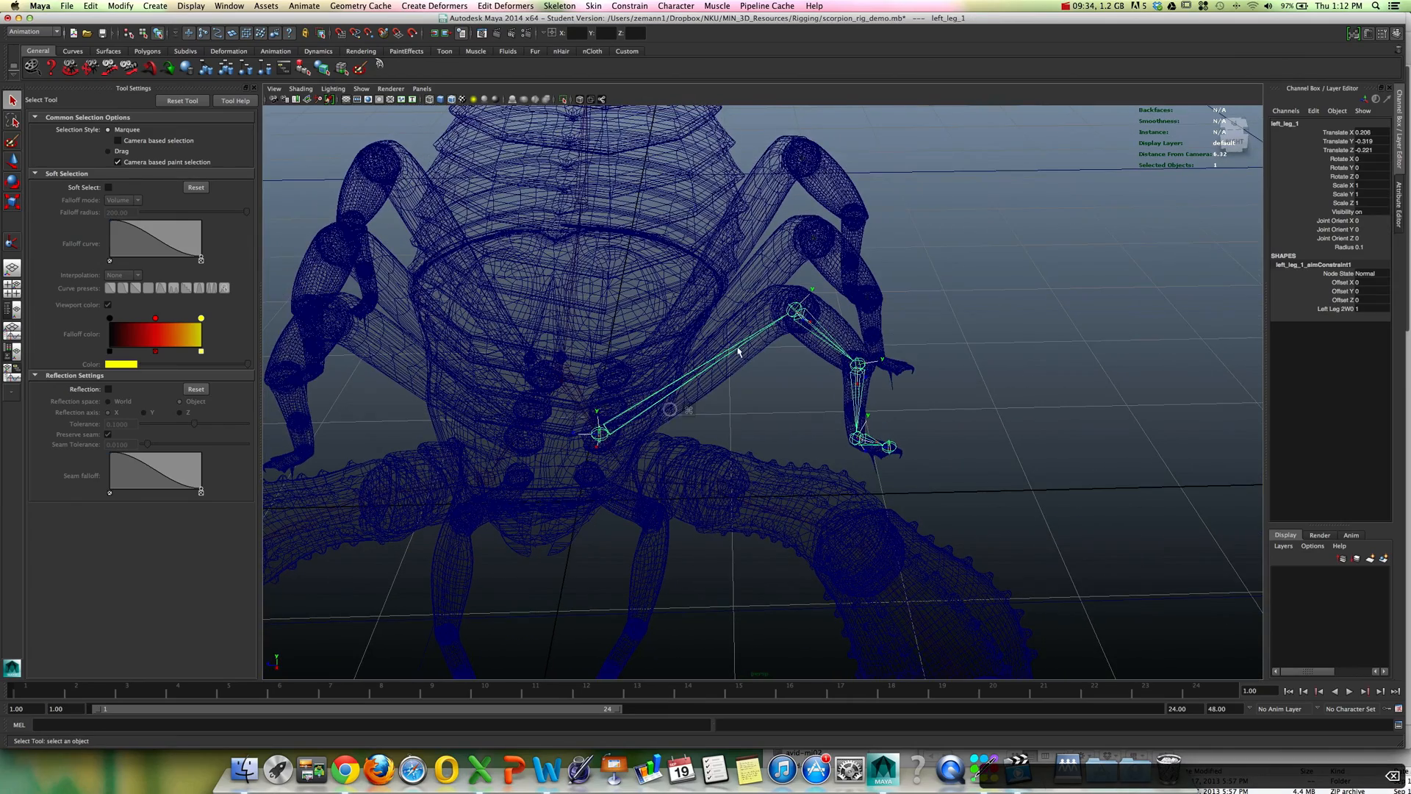
{"action": "left_click", "coordinate": [565, 7]}
{"action": "left_click", "coordinate": [675, 117]}
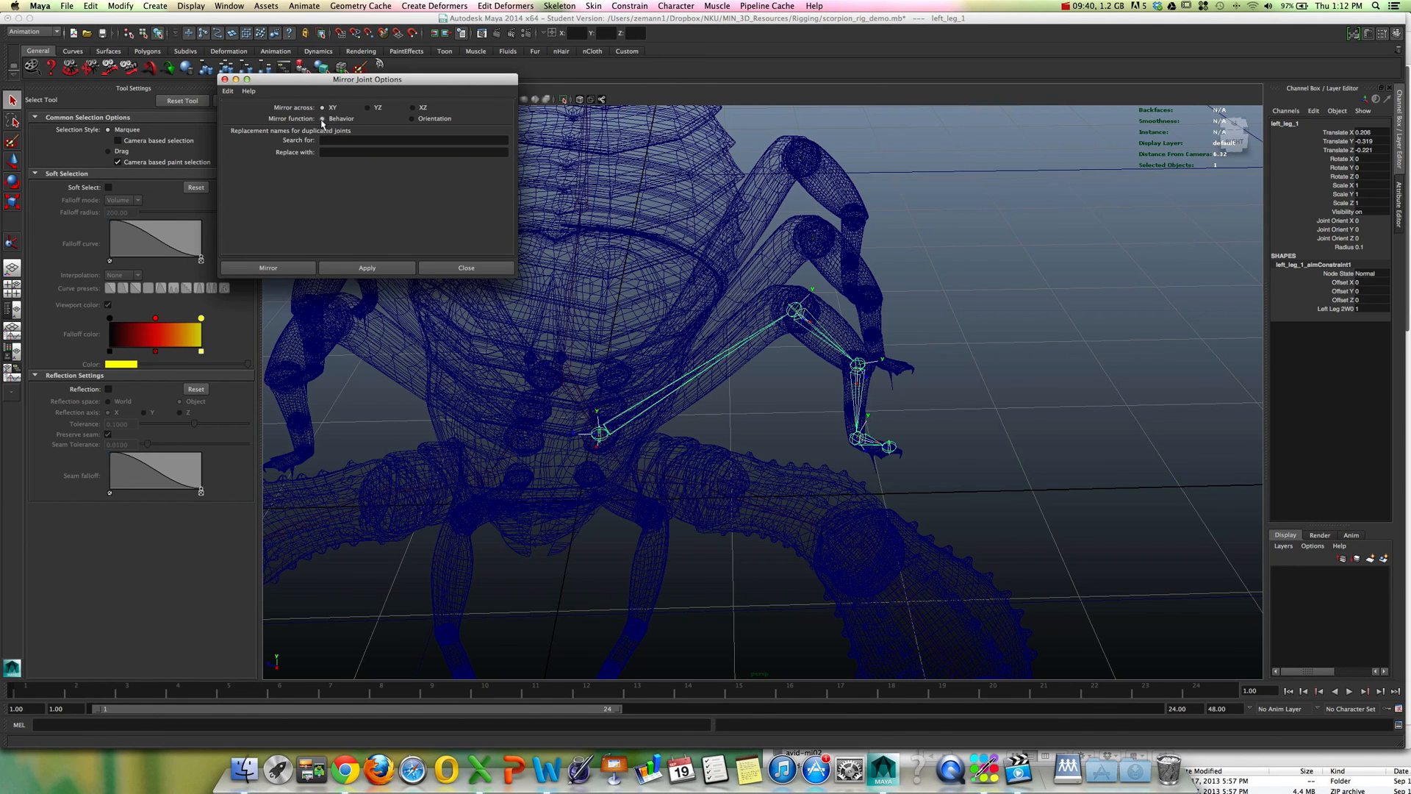
{"action": "left_click", "coordinate": [365, 269]}
{"action": "left_click", "coordinate": [471, 268]}
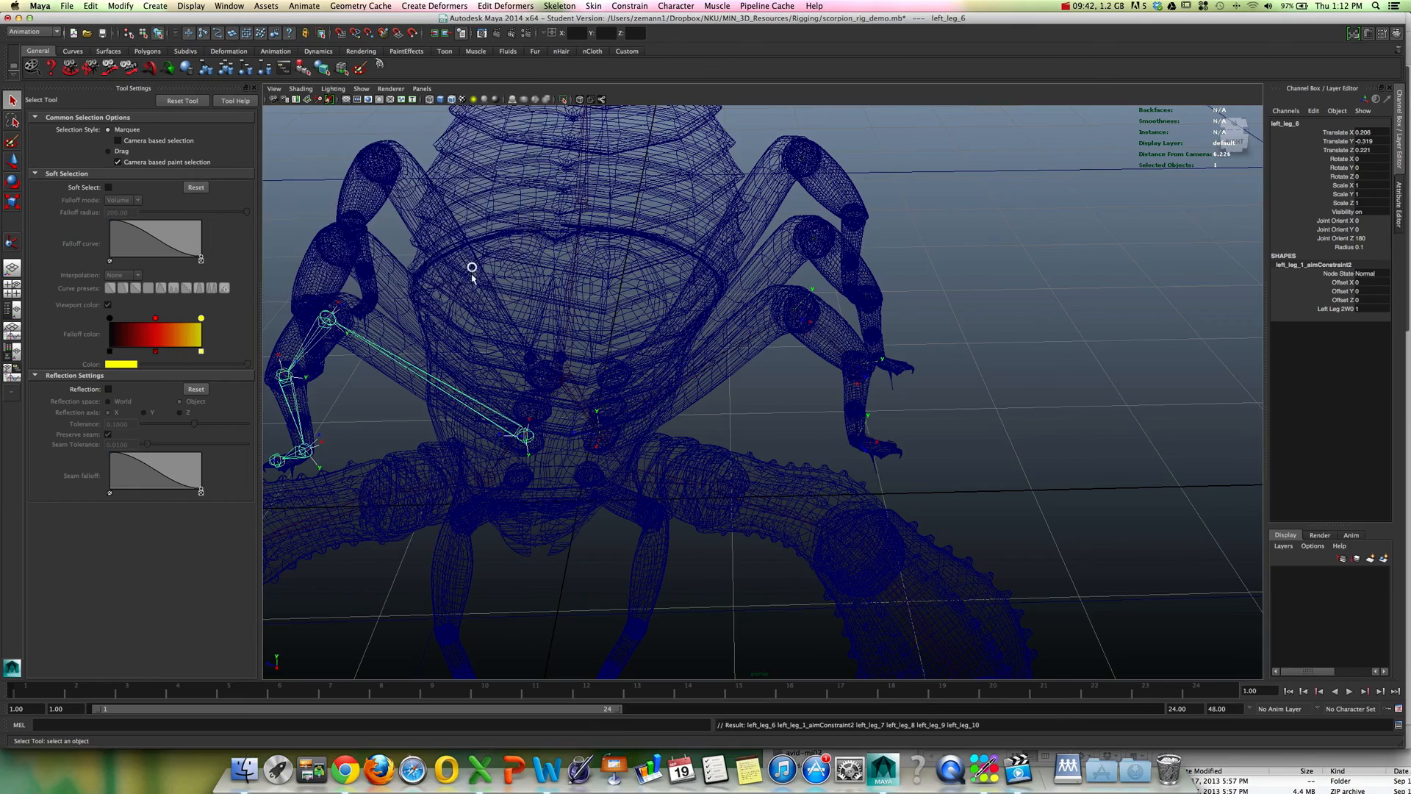
{"action": "left_click_drag", "start_coordinate": [809, 294], "coordinate": [682, 311], "text": "alt"}
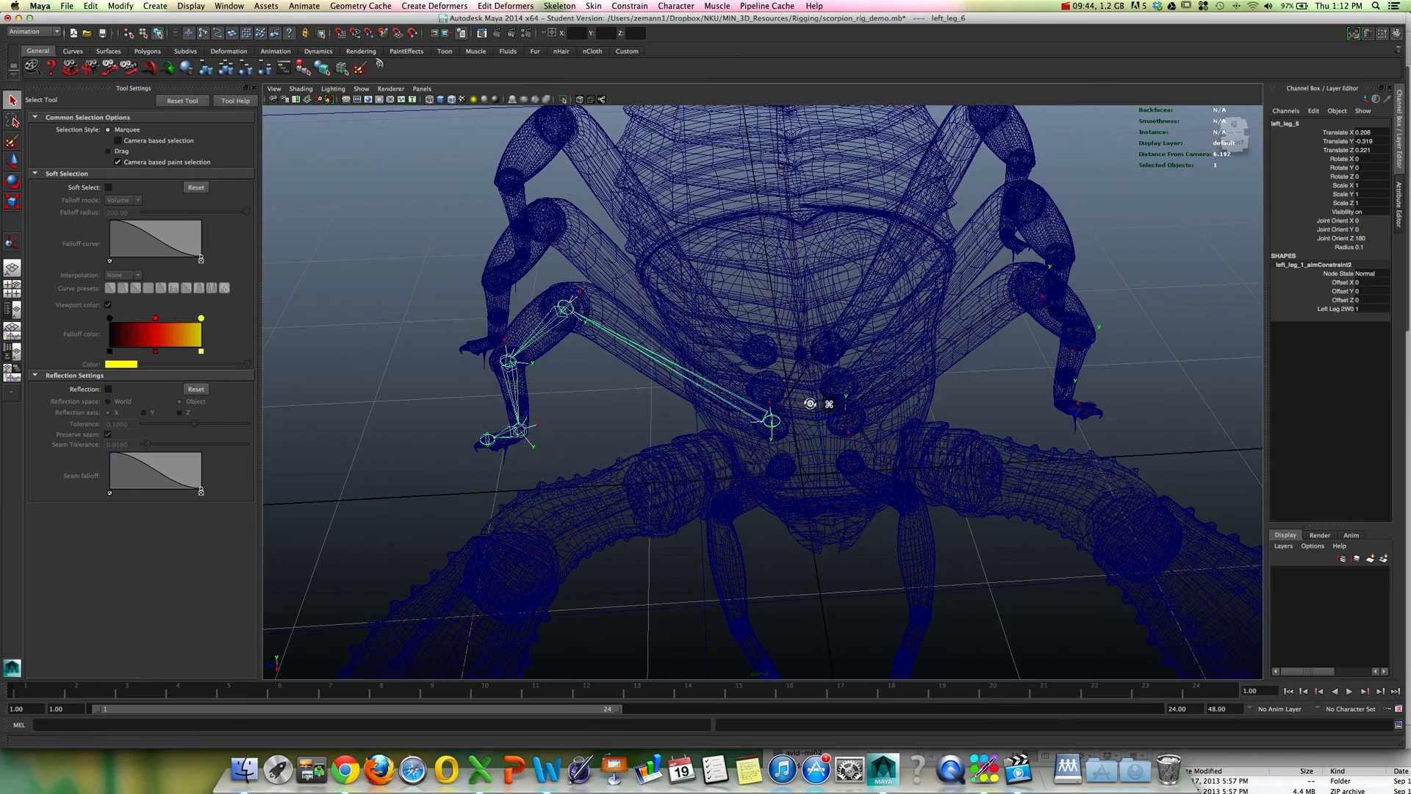
{"action": "left_click_drag", "start_coordinate": [809, 403], "coordinate": [804, 386], "text": "alt"}
{"action": "right_click_drag", "start_coordinate": [877, 403], "coordinate": [485, 365], "text": "super"}
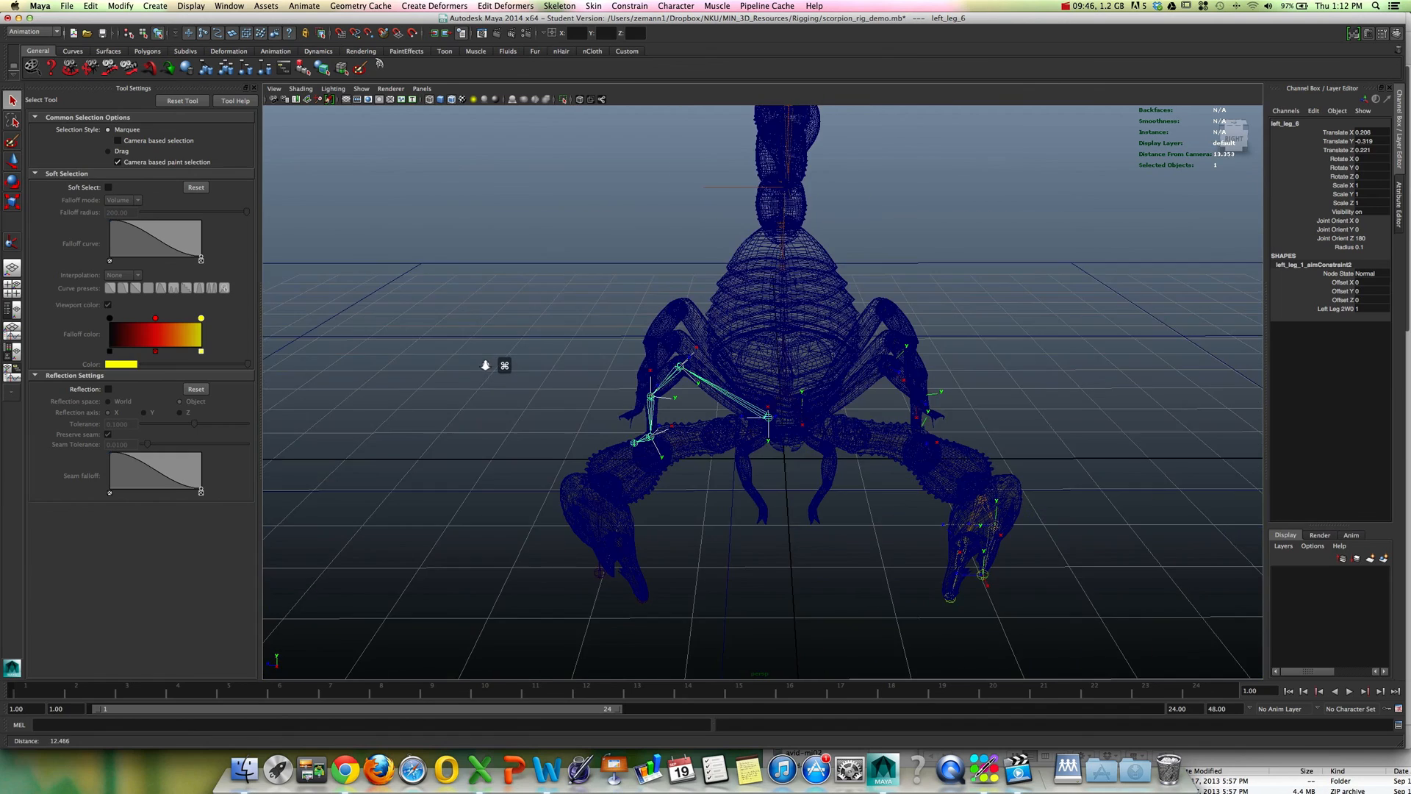
{"action": "left_click_drag", "start_coordinate": [551, 369], "coordinate": [659, 362], "text": "super"}
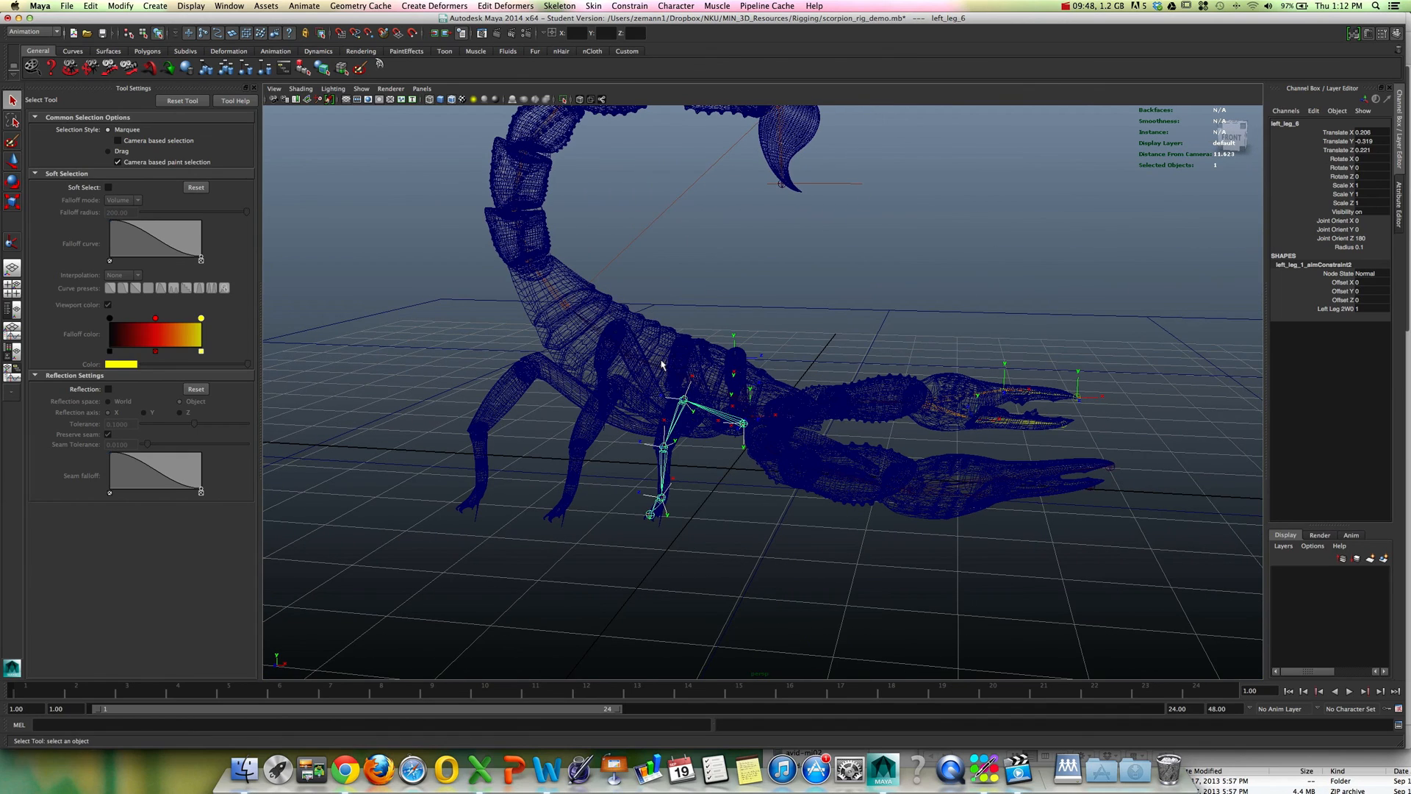
{"action": "key", "text": "super+2"}
{"action": "left_click", "coordinate": [1014, 781]}
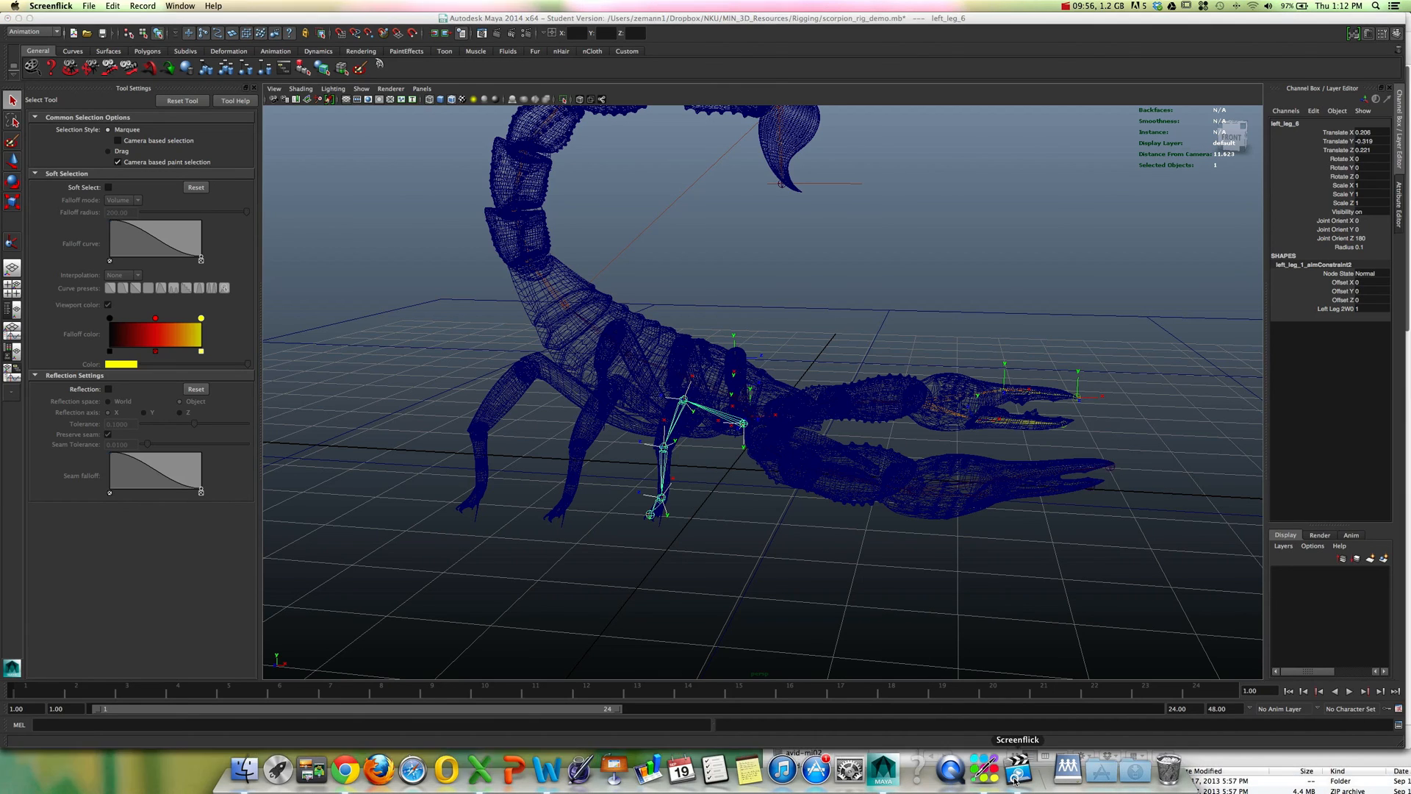
{"action": "left_click", "coordinate": [133, 14]}
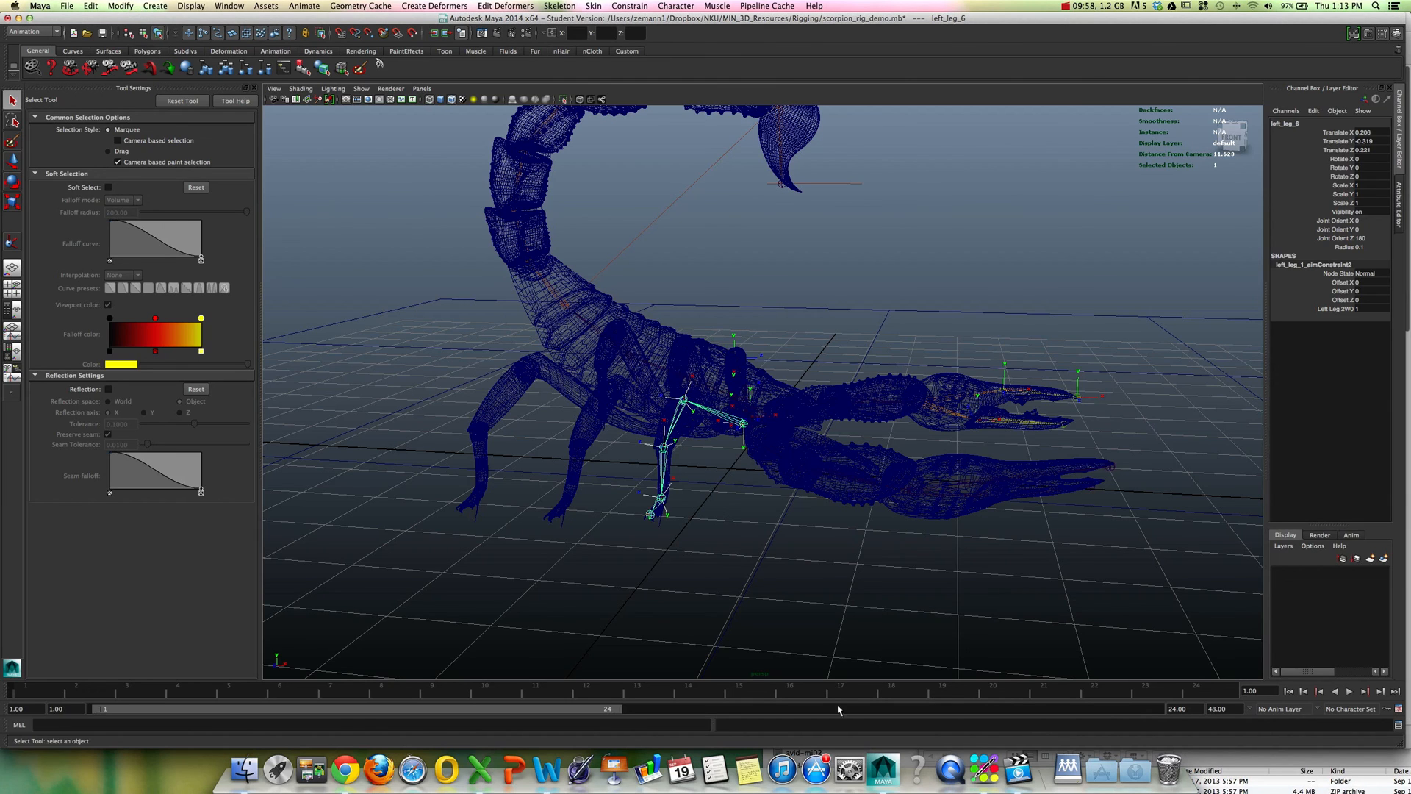
{"action": "left_click", "coordinate": [1018, 772]}
{"action": "left_click", "coordinate": [143, 6]}
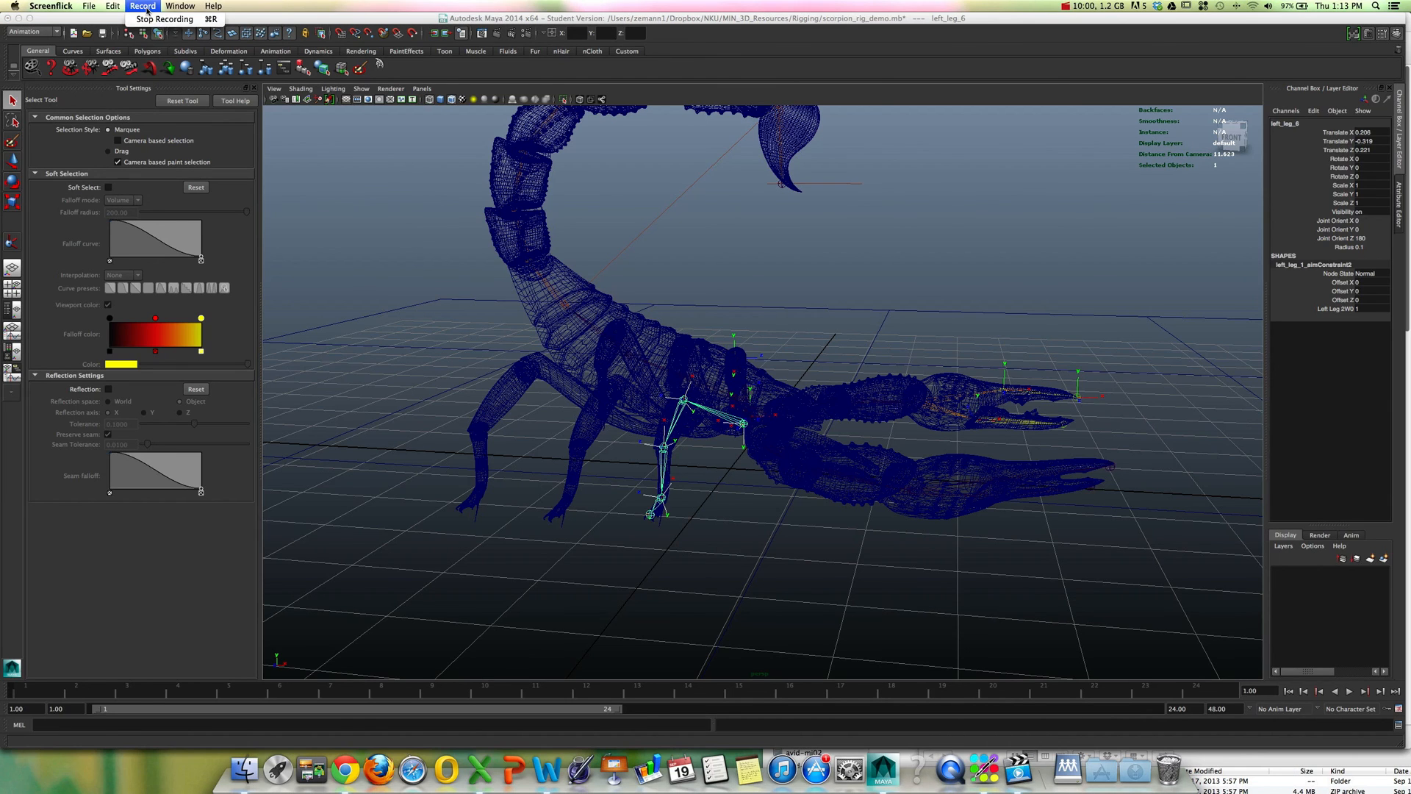